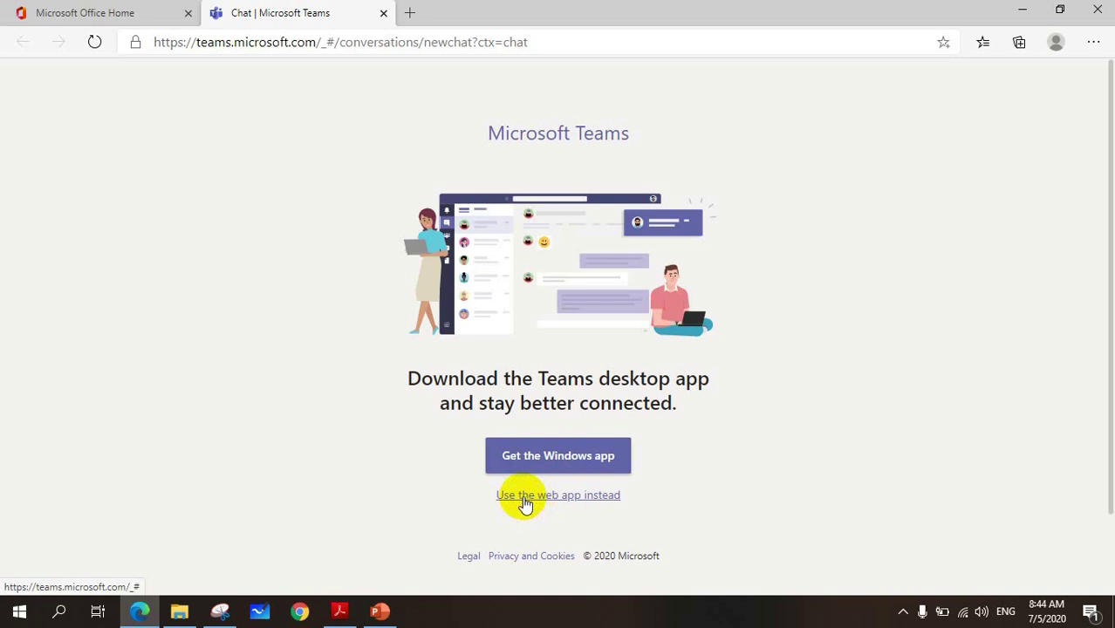
- Continue in the Teams web app and dismiss the two-page welcome tour
{"action": "left_click", "coordinate": [523, 496]}
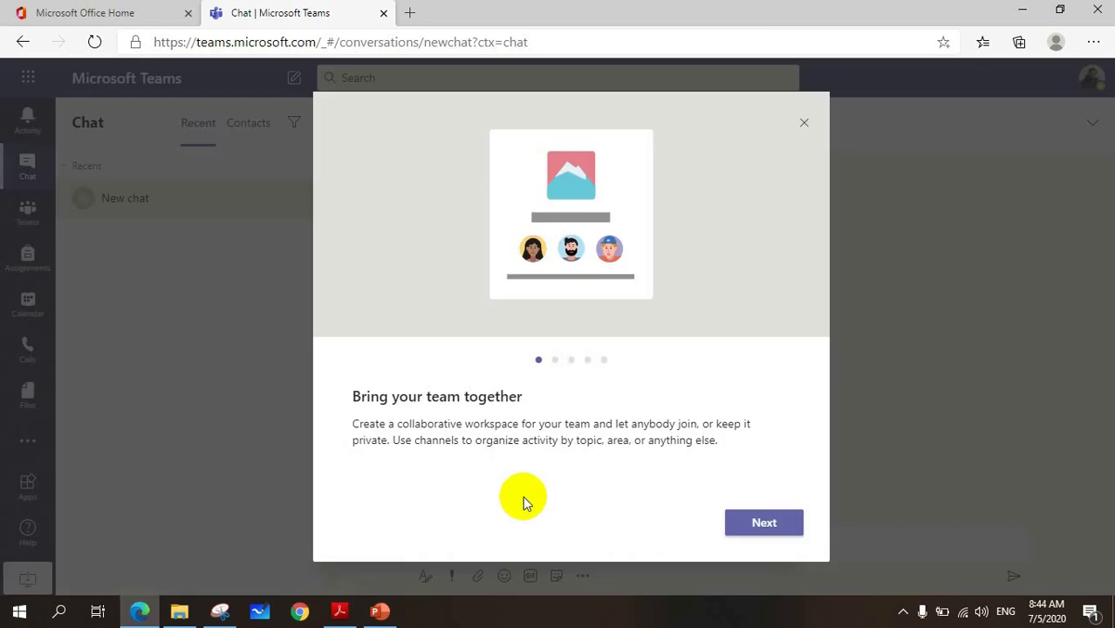
{"action": "left_click", "coordinate": [756, 523]}
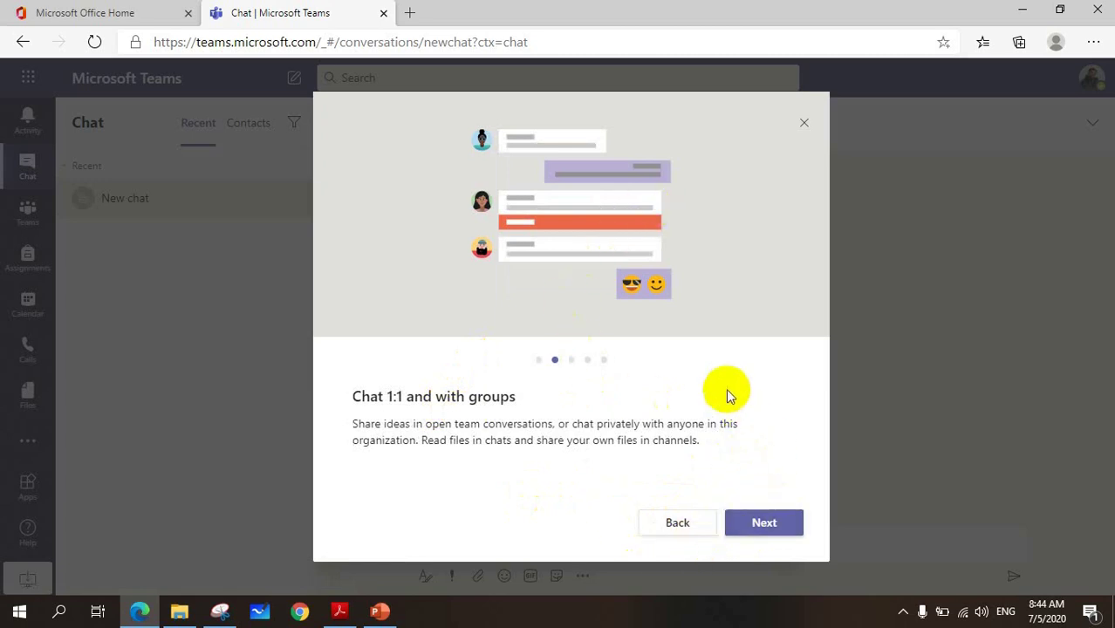
{"action": "left_click", "coordinate": [804, 123]}
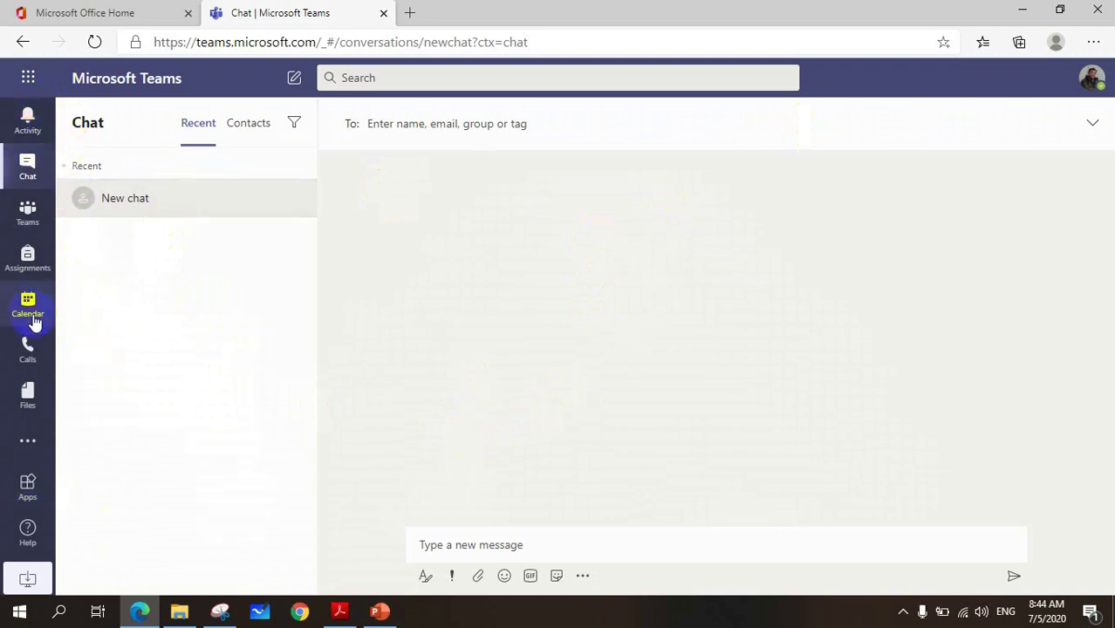
- Browse Activity, Chat, Teams, Assignments and Calendar, return to Teams, then minimise the browser
{"action": "left_click", "coordinate": [32, 126]}
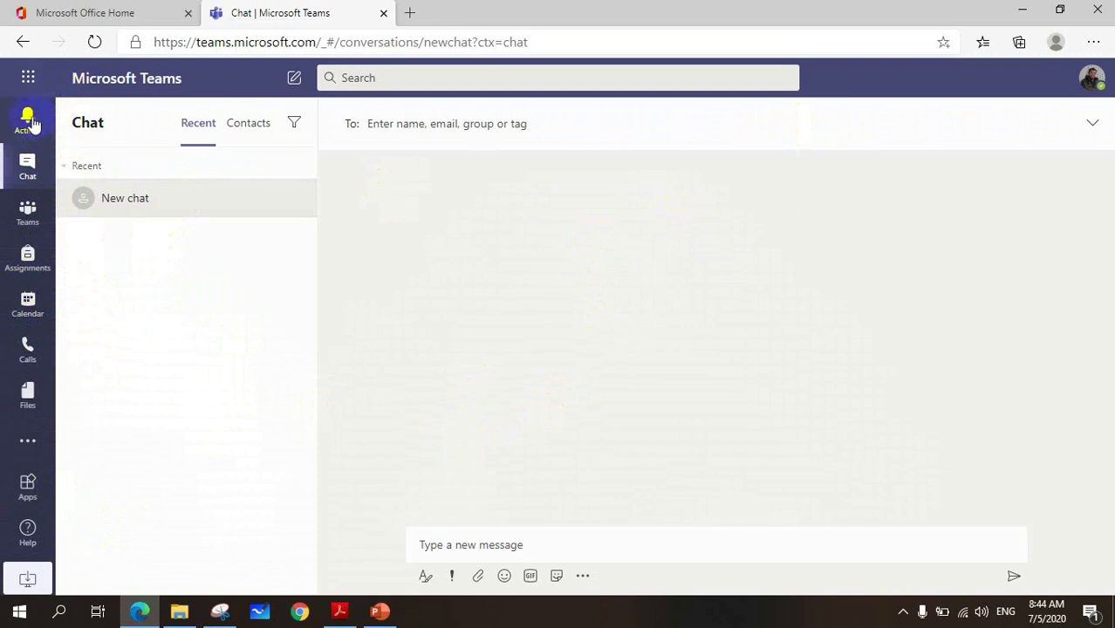
{"action": "left_click", "coordinate": [30, 168]}
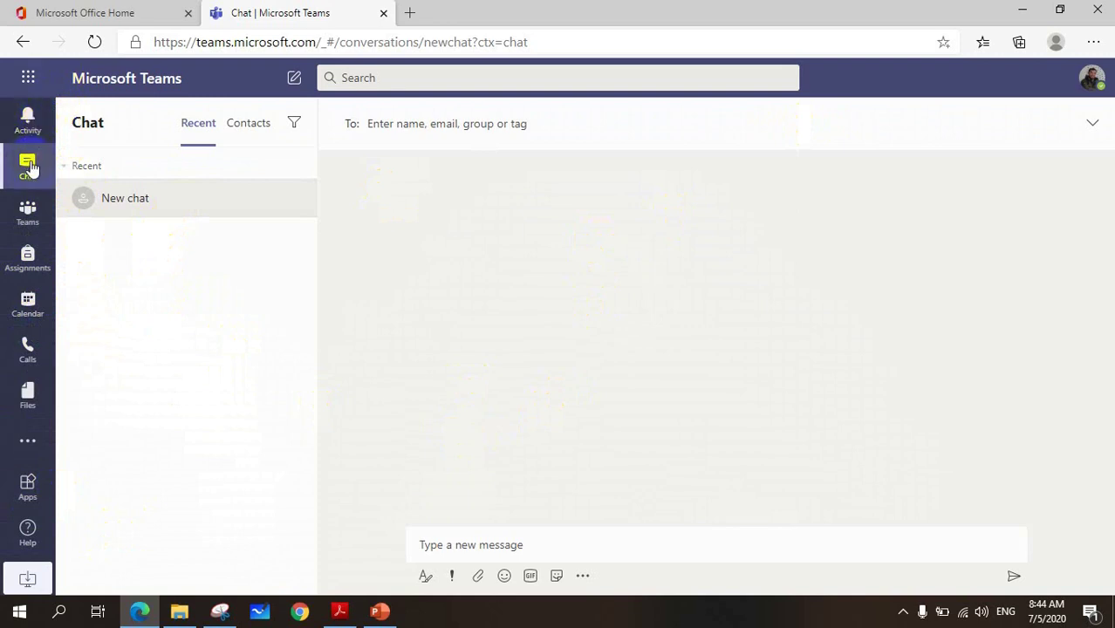
{"action": "left_click", "coordinate": [29, 210]}
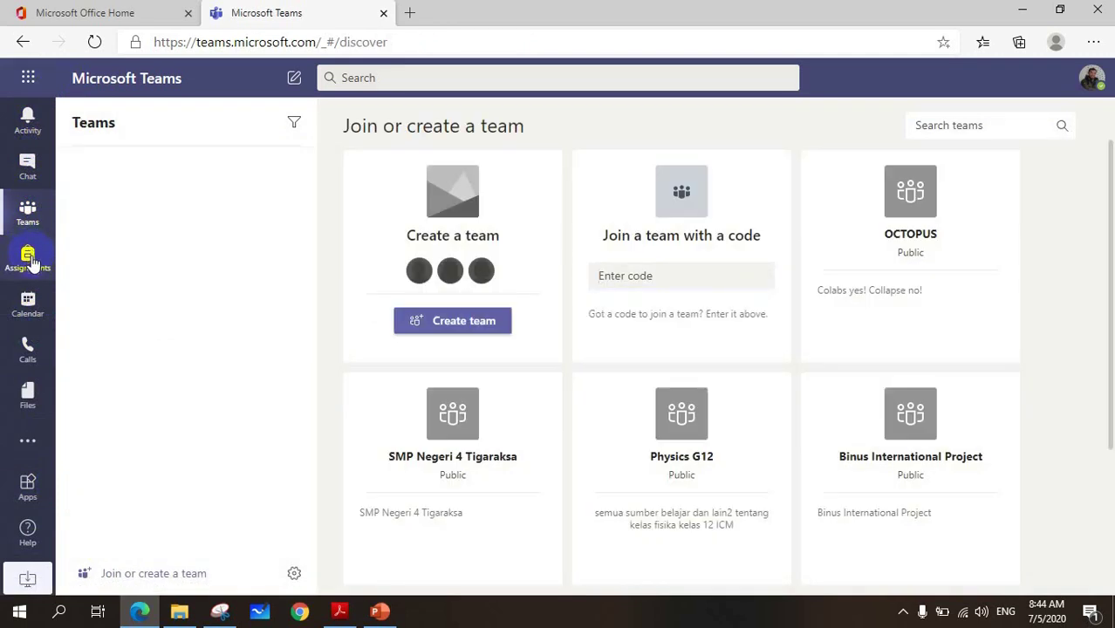
{"action": "left_click", "coordinate": [28, 260]}
{"action": "left_click", "coordinate": [30, 308]}
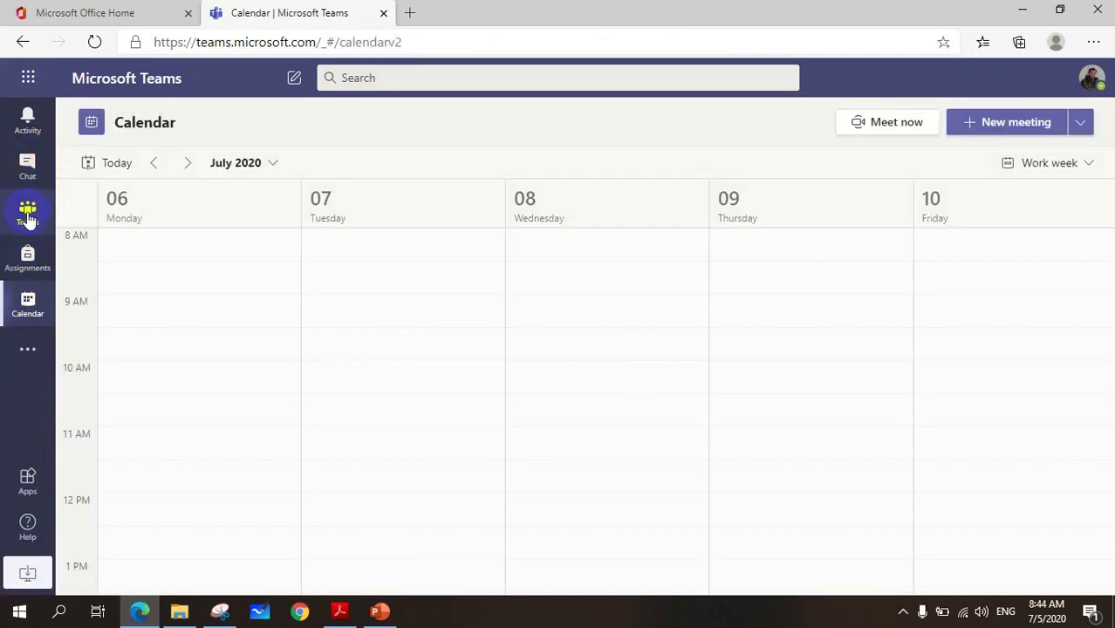
{"action": "left_click", "coordinate": [29, 216]}
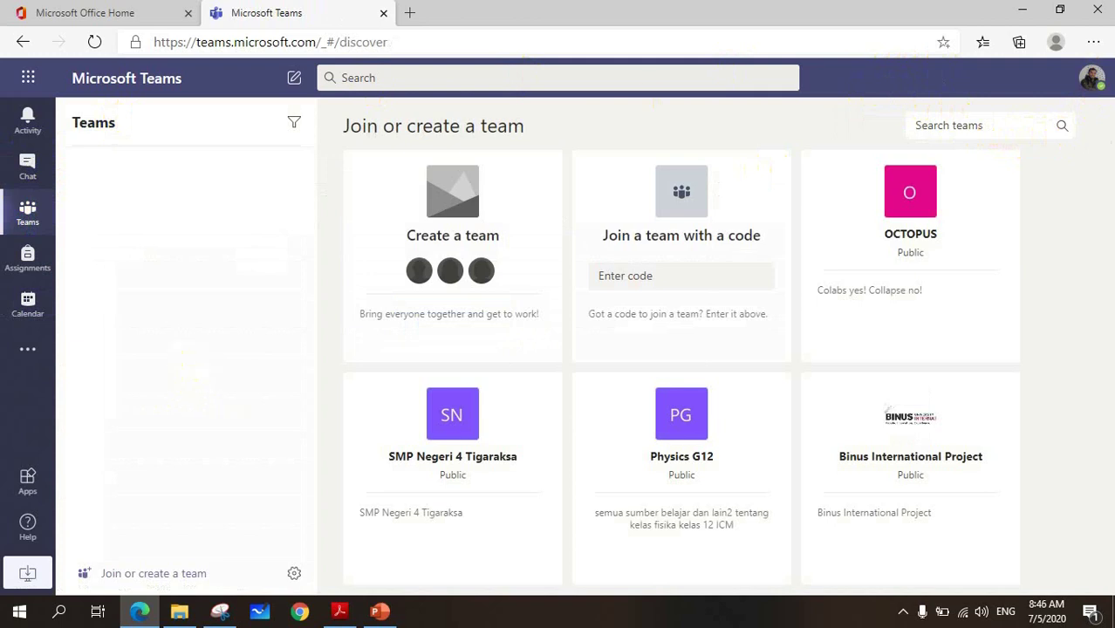
{"action": "left_click", "coordinate": [1021, 11]}
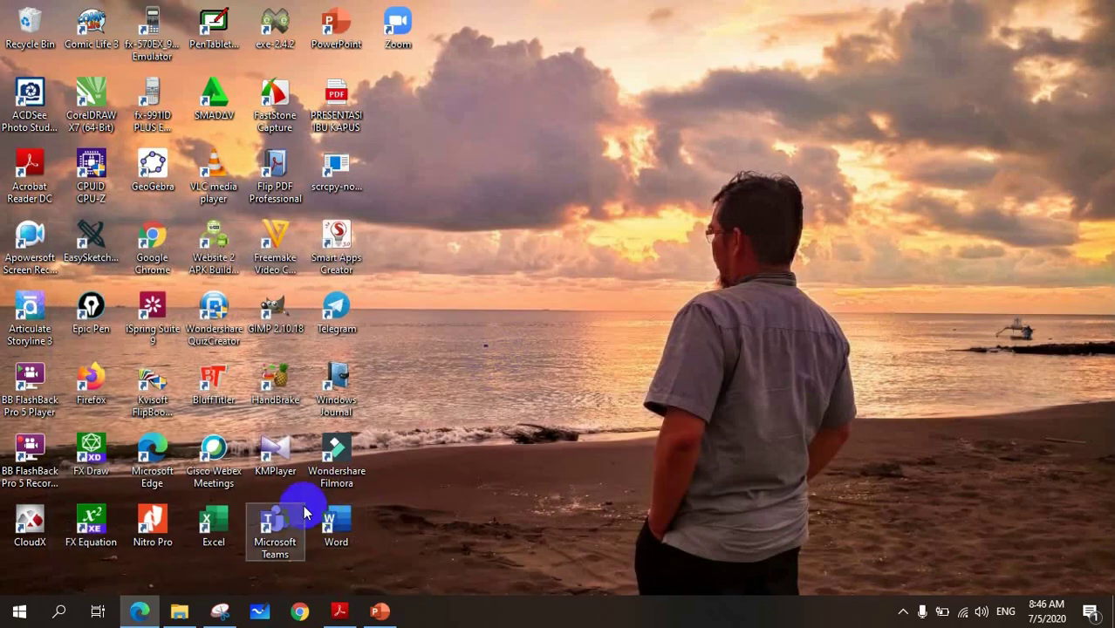
- Launch the Teams desktop app, check Chat and the teams list, then minimise it
{"action": "double_click", "coordinate": [269, 534]}
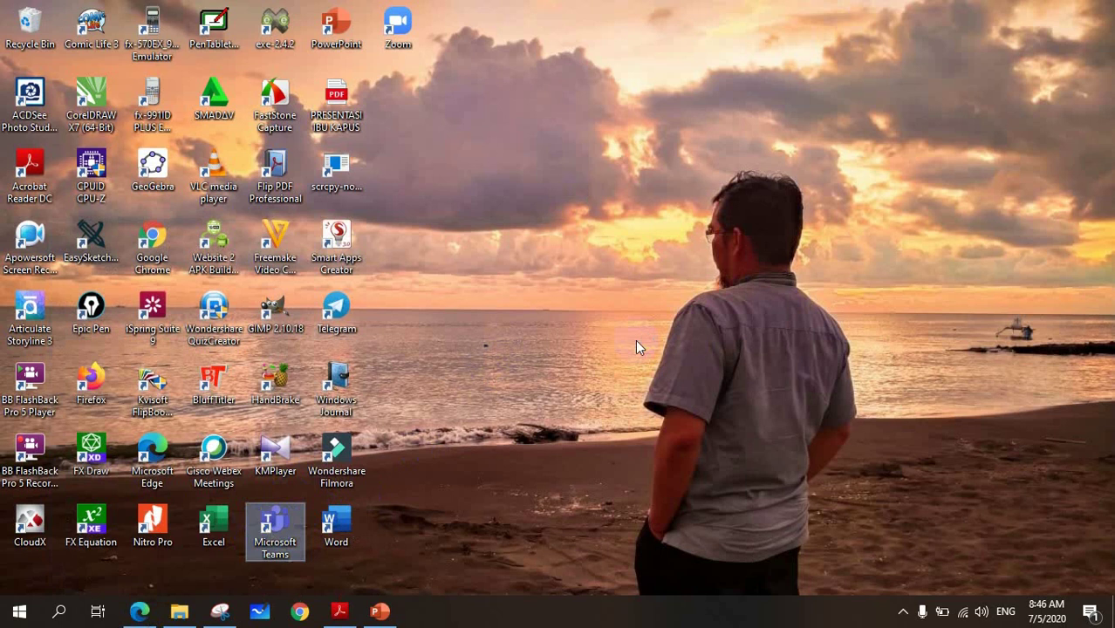
{"action": "left_click", "coordinate": [636, 347]}
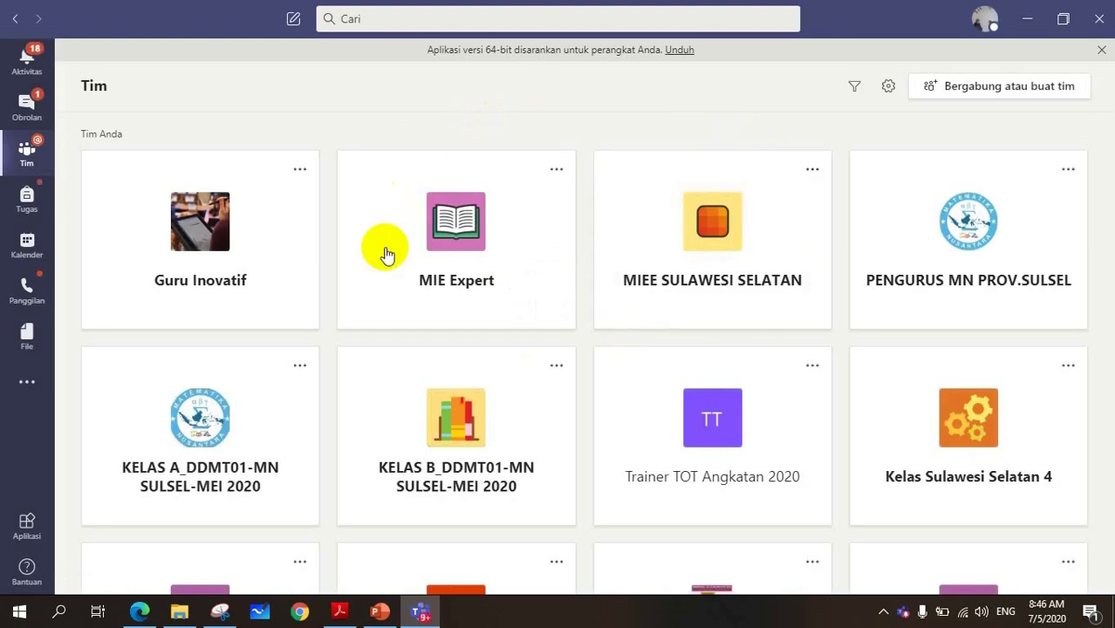
{"action": "left_click", "coordinate": [27, 107]}
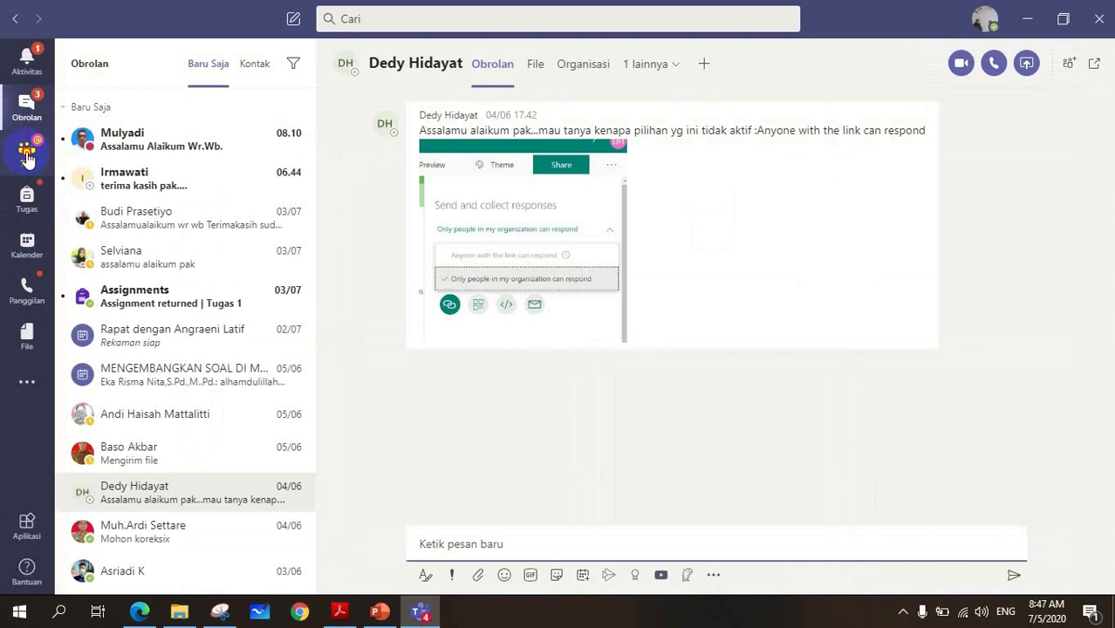
{"action": "left_click", "coordinate": [27, 154]}
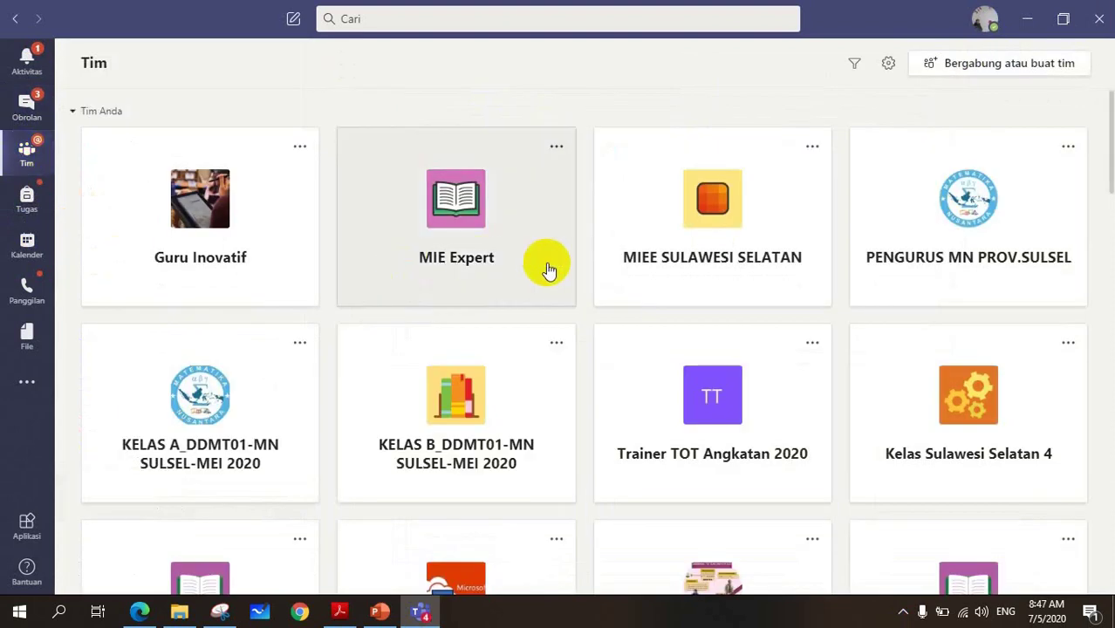
{"action": "scroll", "coordinate": [549, 266], "scroll_direction": "down", "scroll_amount": 10}
{"action": "scroll", "coordinate": [555, 270], "scroll_direction": "up", "scroll_amount": 10}
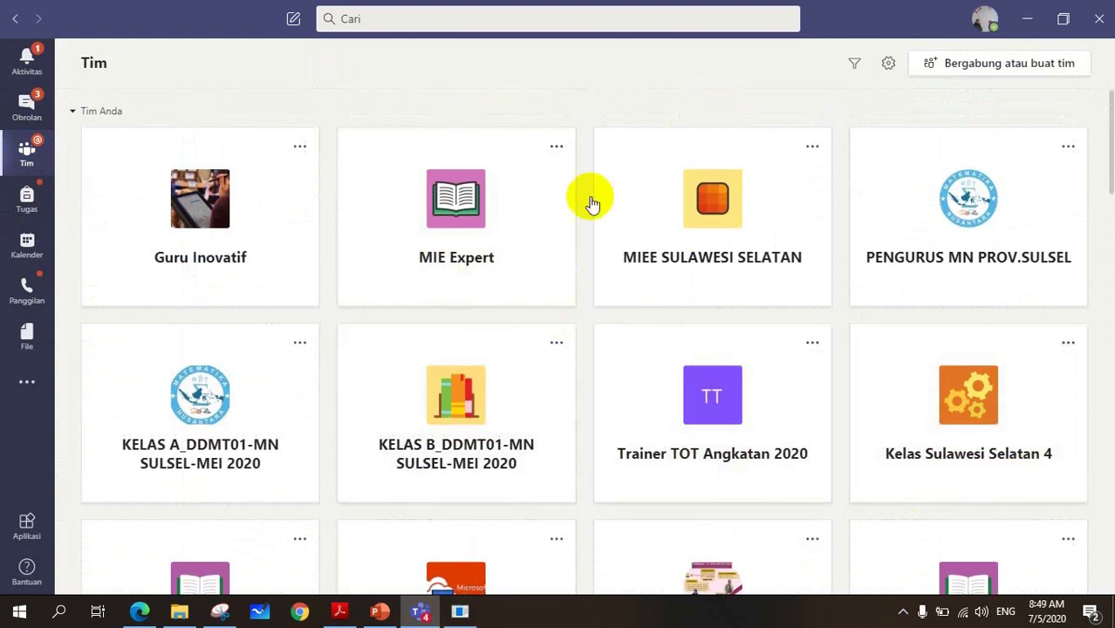
{"action": "left_click", "coordinate": [1028, 24]}
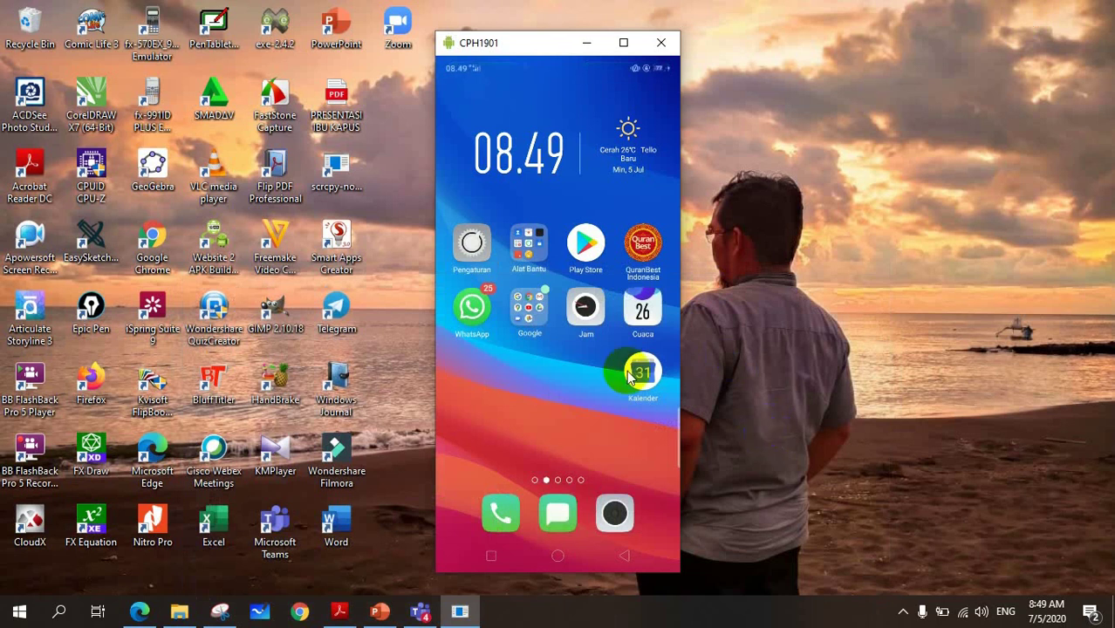
- In the phone mirror, search the Play Store for 'teams microsoft office'
{"action": "left_click_drag", "start_coordinate": [546, 41], "coordinate": [571, 46]}
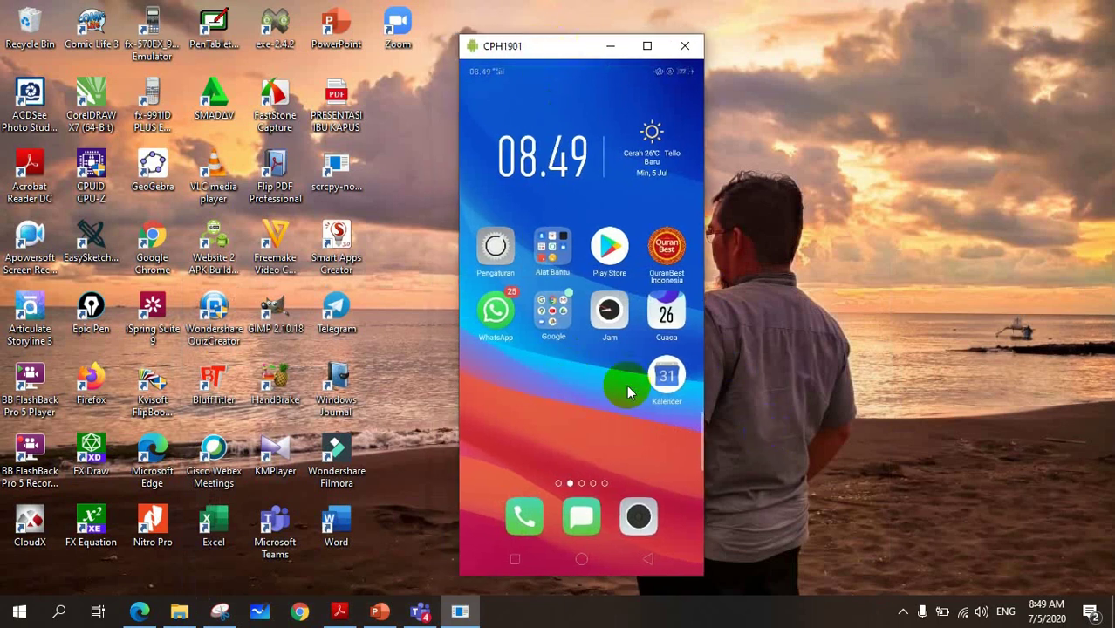
{"action": "left_click", "coordinate": [609, 247]}
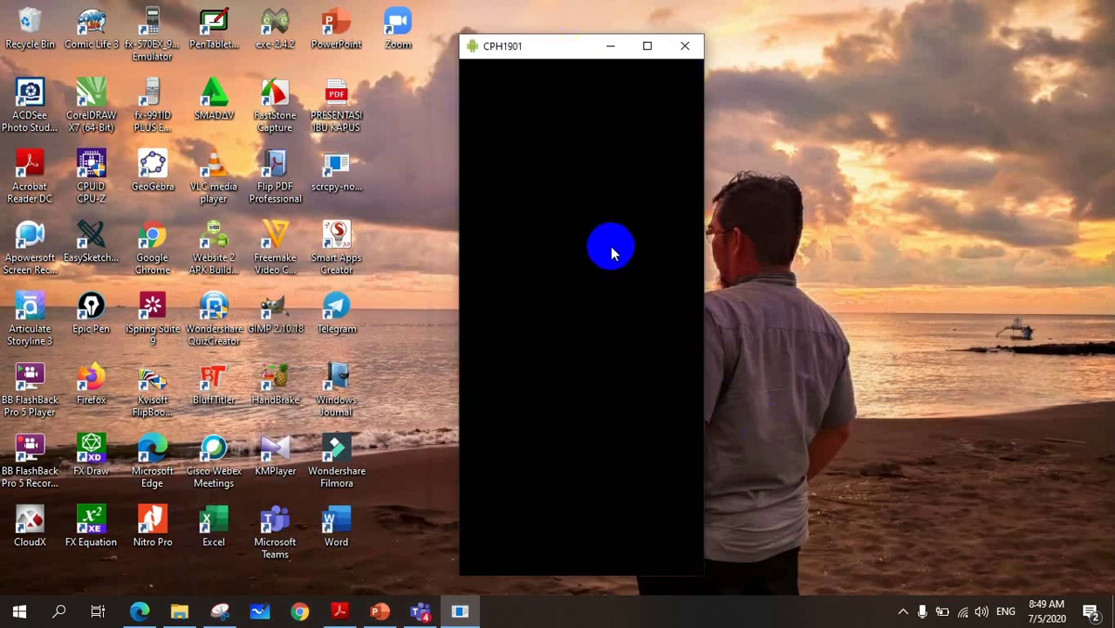
{"action": "right_click", "coordinate": [585, 292]}
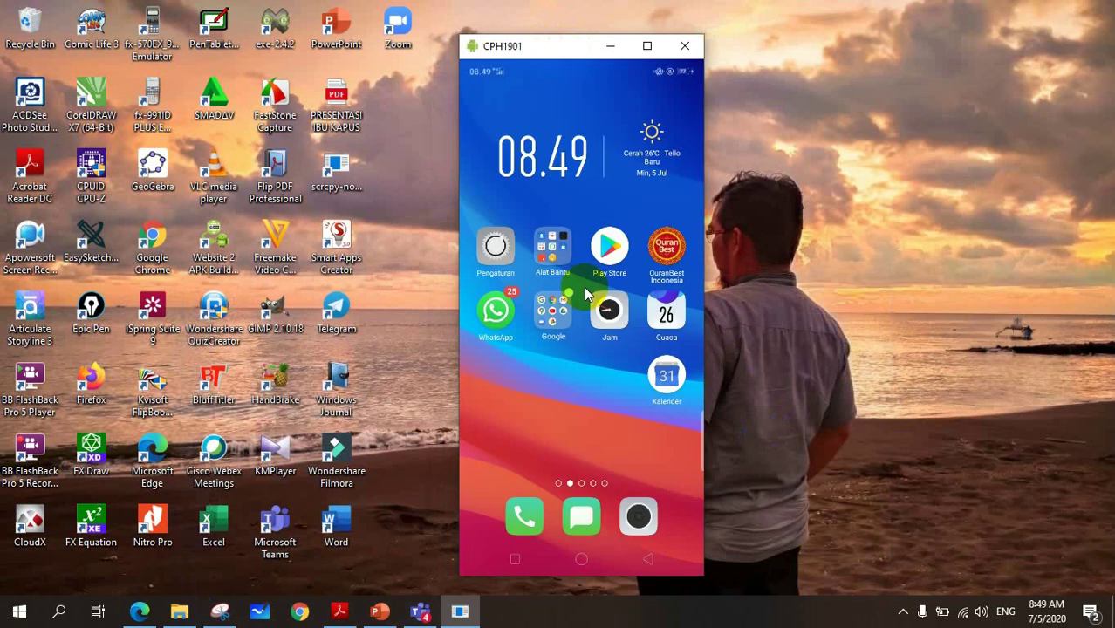
{"action": "left_click", "coordinate": [612, 248]}
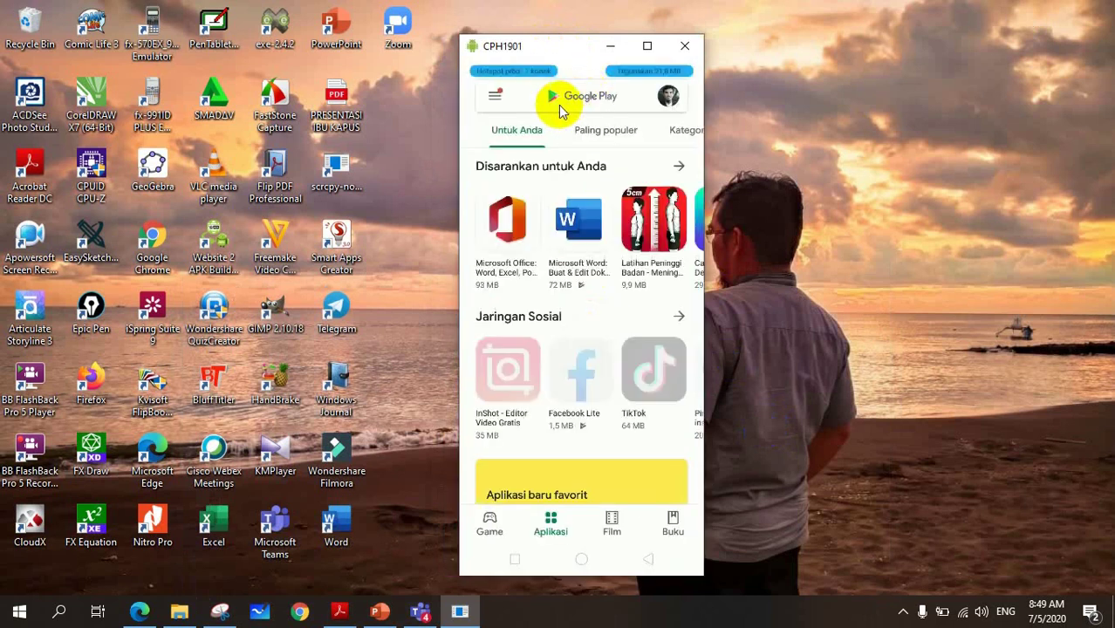
{"action": "left_click", "coordinate": [563, 102]}
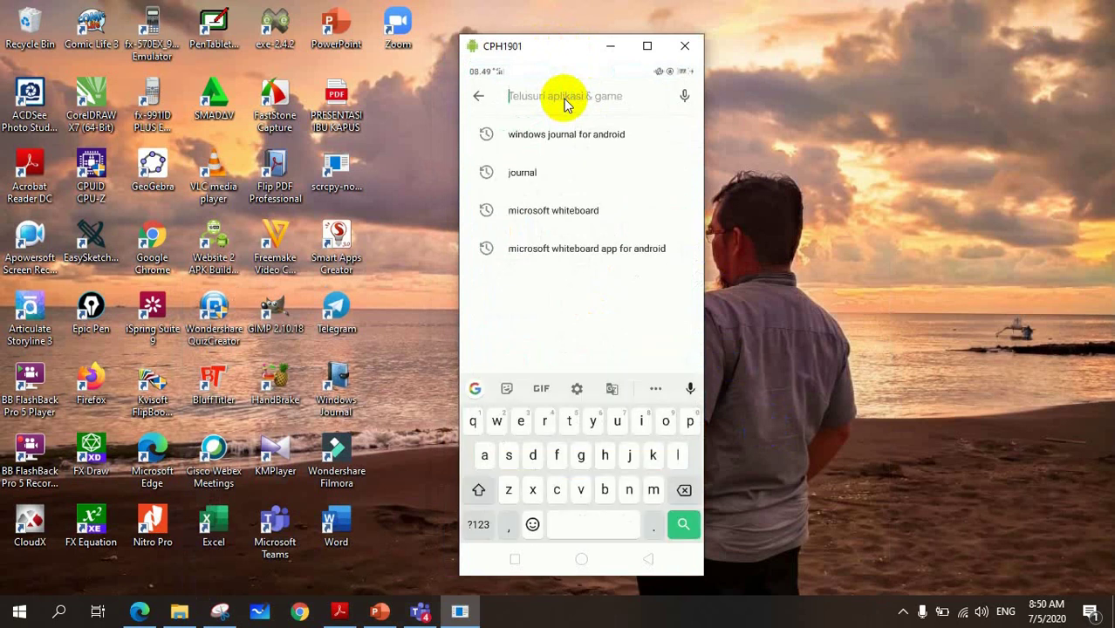
{"action": "type", "text": "teams"}
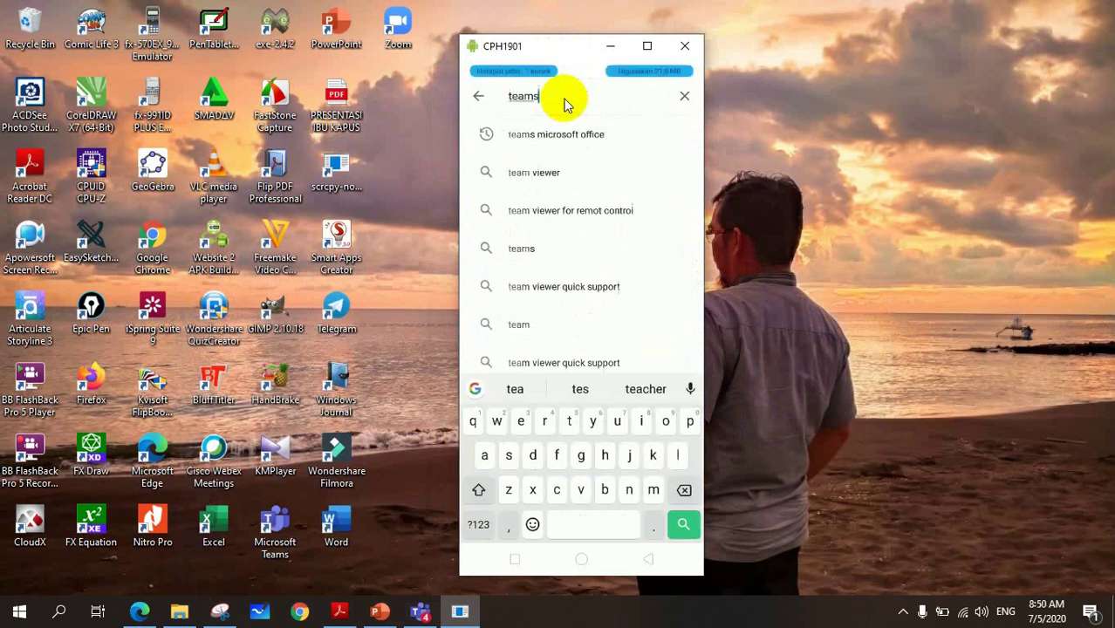
{"action": "left_click", "coordinate": [555, 144]}
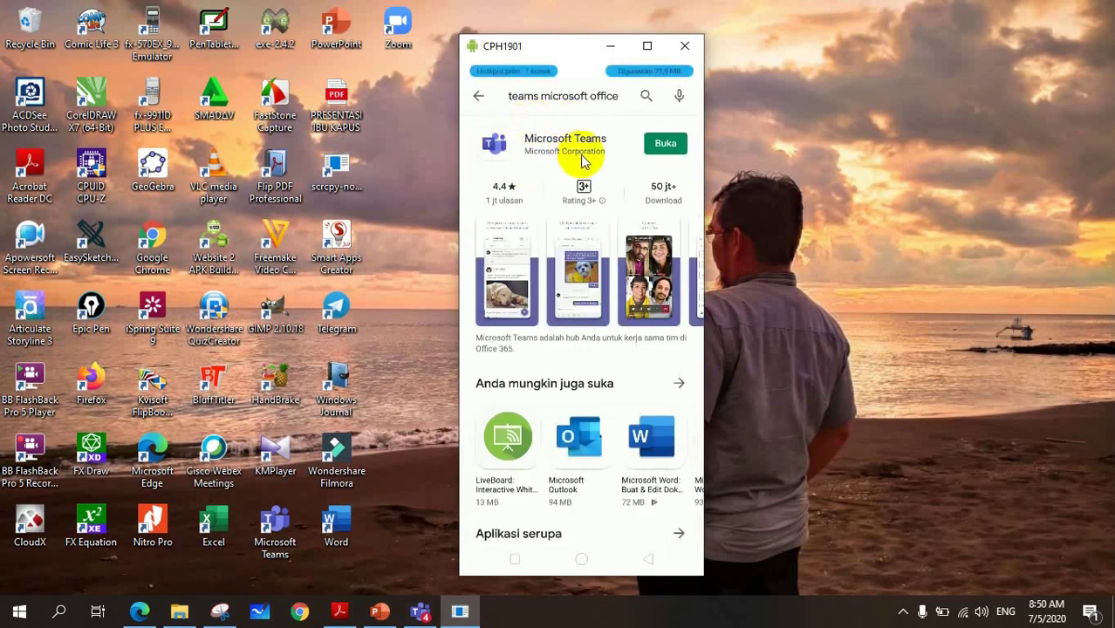
- Leave the Play Store for the phone's home screen and swipe through its app pages
{"action": "right_click", "coordinate": [586, 162]}
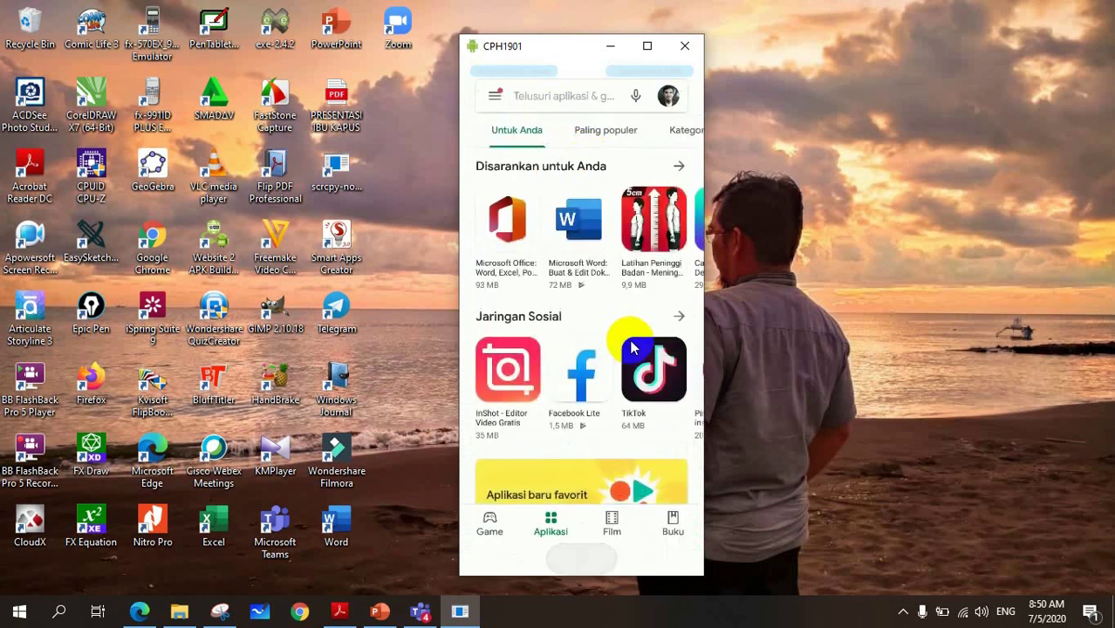
{"action": "right_click", "coordinate": [634, 348]}
{"action": "scroll", "coordinate": [635, 345], "scroll_direction": "down", "scroll_amount": 3}
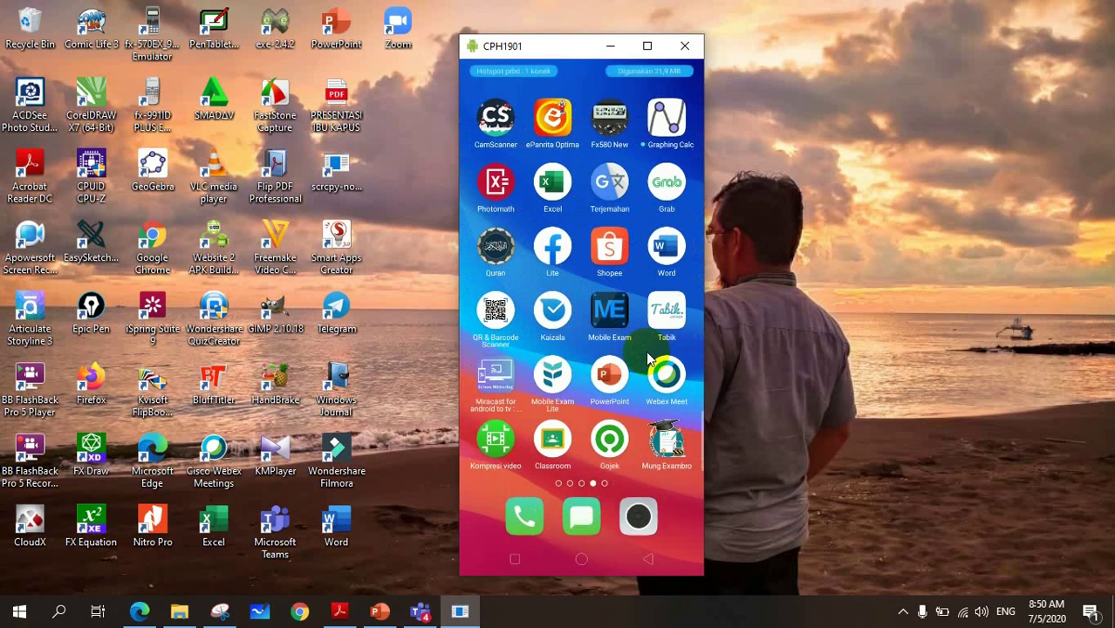
{"action": "scroll", "coordinate": [641, 314], "scroll_direction": "down", "scroll_amount": 2}
- Tour the phone Teams app's Activity, Chat, Teams, Assignments and Calendar tabs, then return to the browser
{"action": "left_click", "coordinate": [668, 129]}
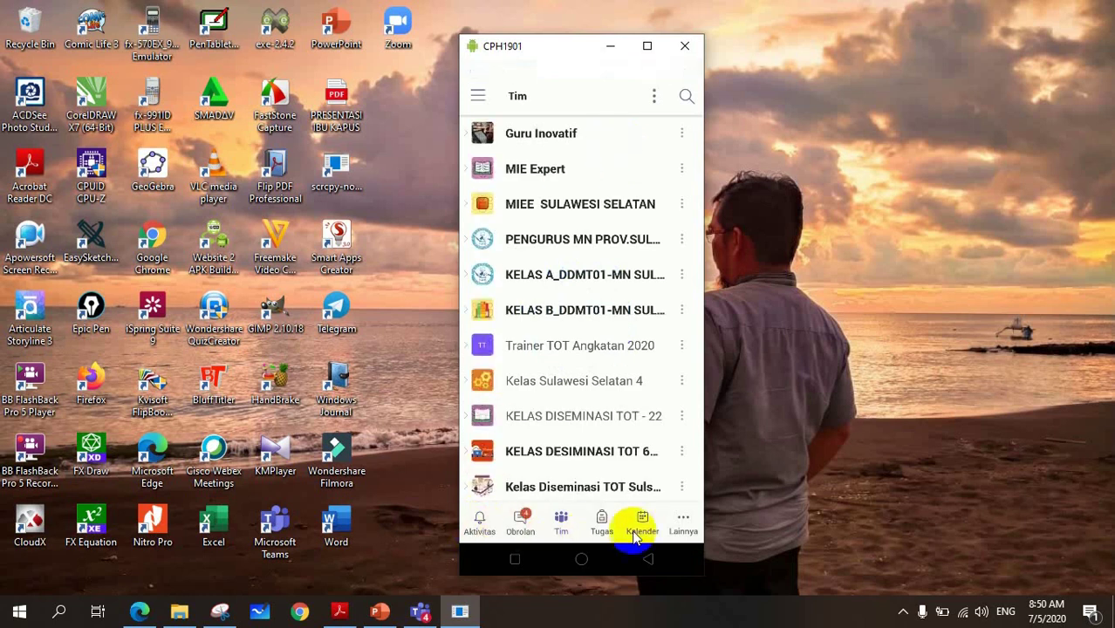
{"action": "left_click", "coordinate": [475, 527]}
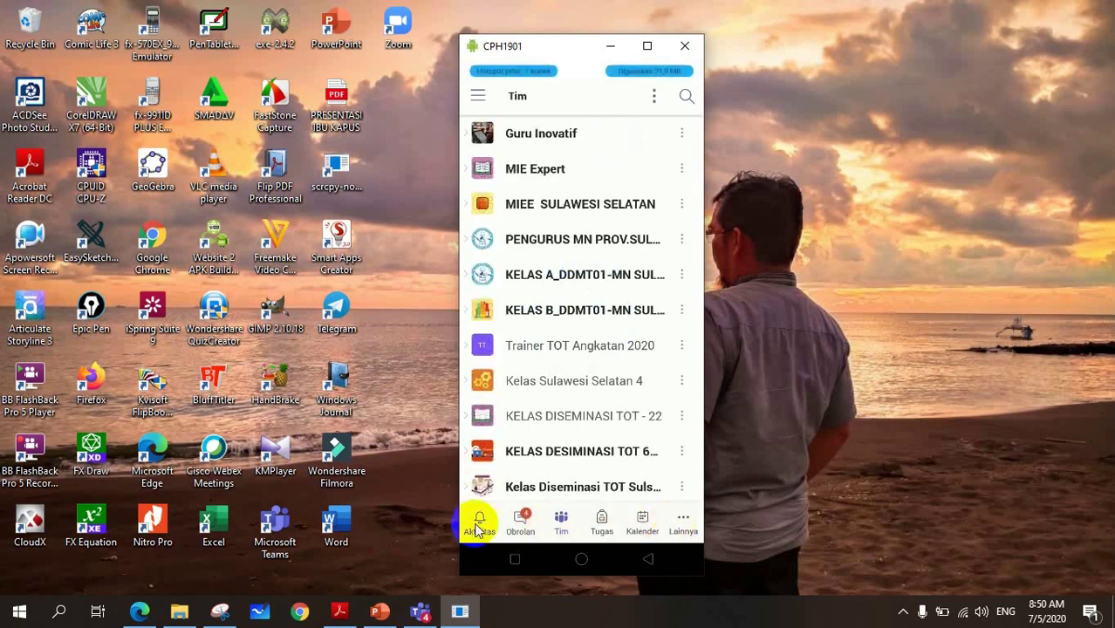
{"action": "left_click", "coordinate": [523, 522]}
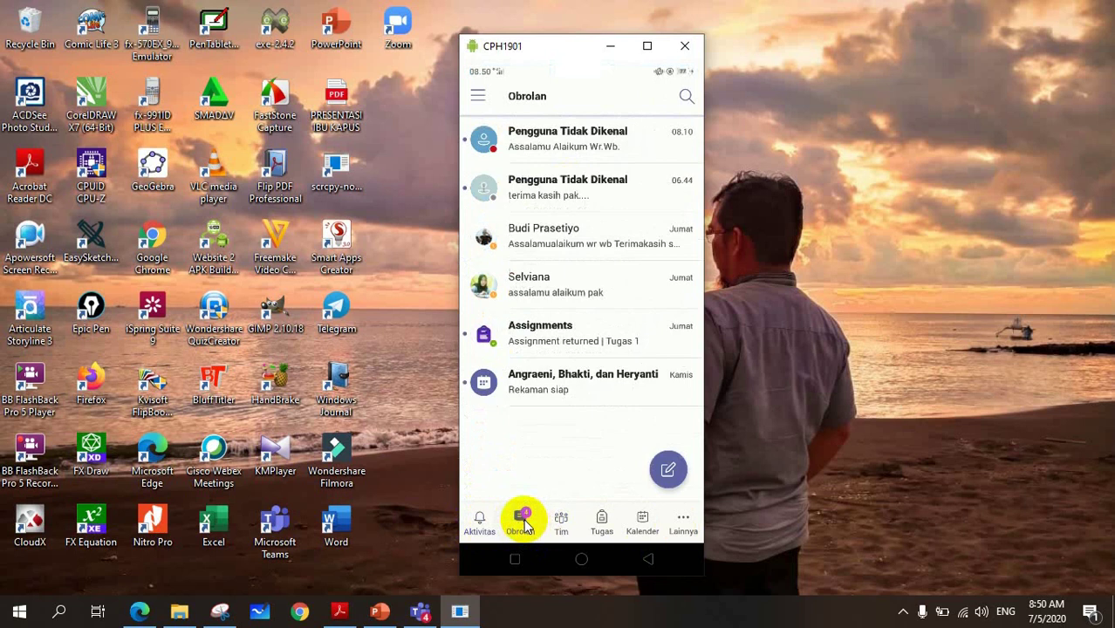
{"action": "left_click", "coordinate": [561, 522]}
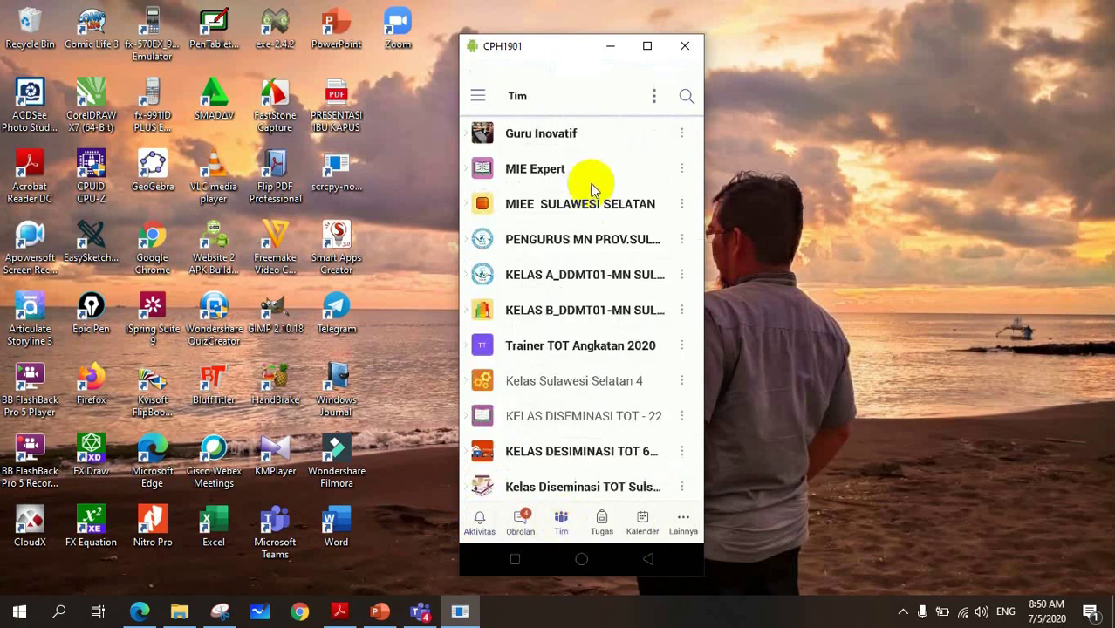
{"action": "scroll", "coordinate": [586, 196], "scroll_direction": "down", "scroll_amount": 10}
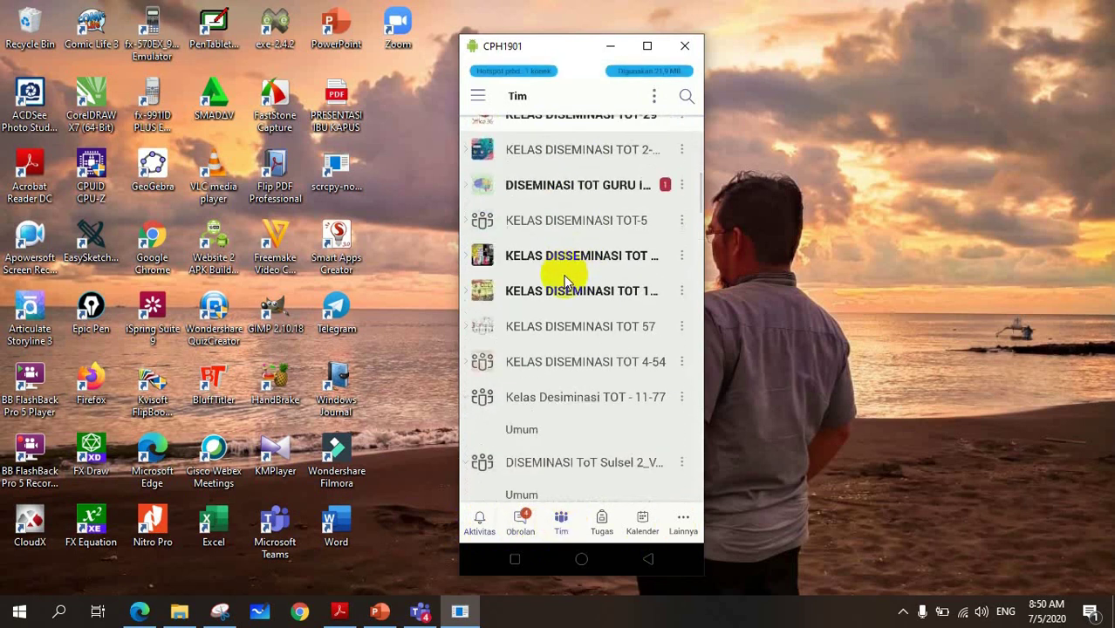
{"action": "scroll", "coordinate": [567, 271], "scroll_direction": "up", "scroll_amount": 10}
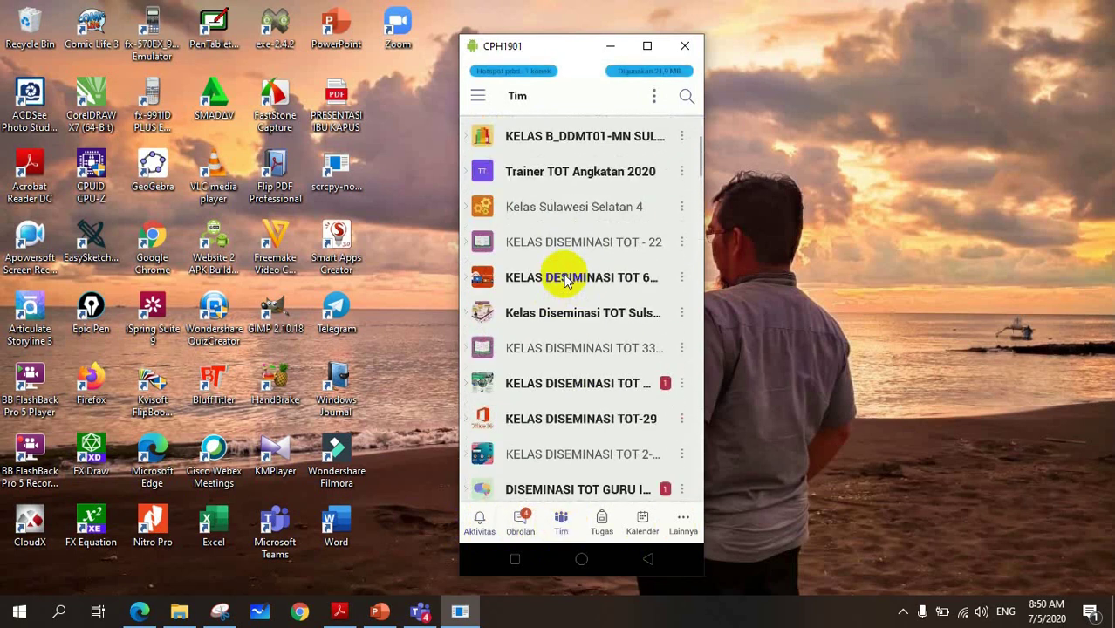
{"action": "left_click", "coordinate": [602, 523]}
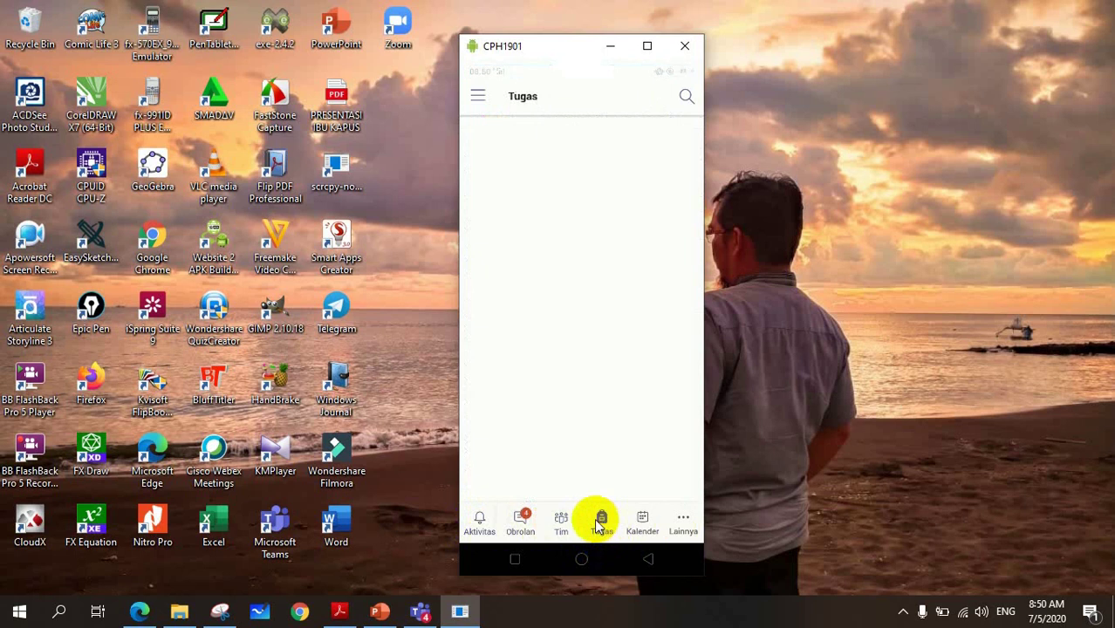
{"action": "left_click", "coordinate": [642, 522]}
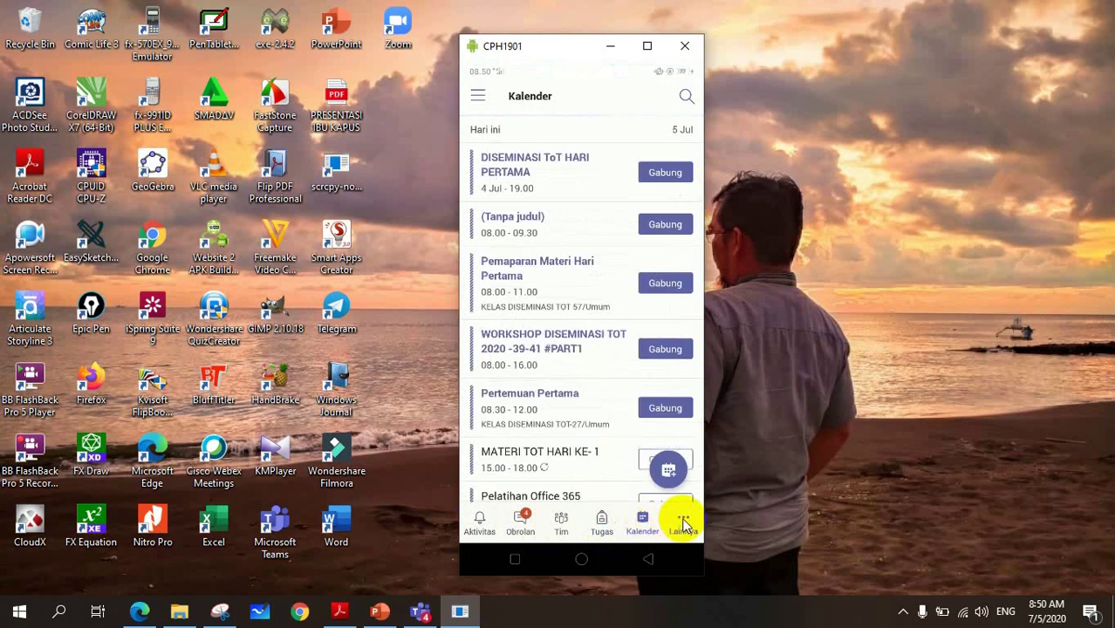
{"action": "left_click", "coordinate": [561, 523]}
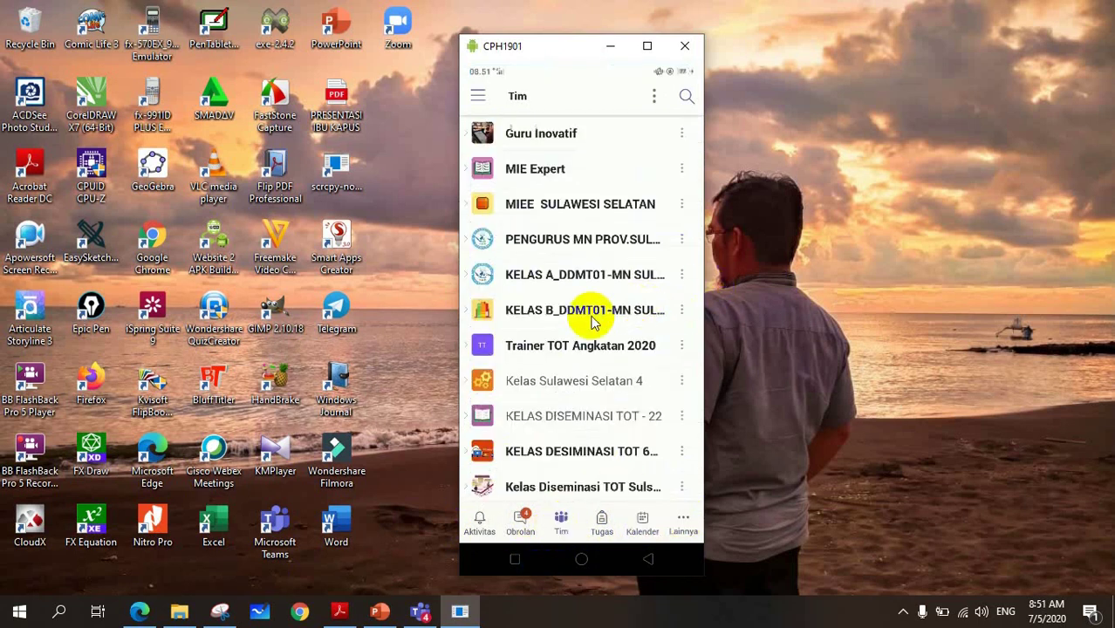
{"action": "left_click", "coordinate": [139, 610]}
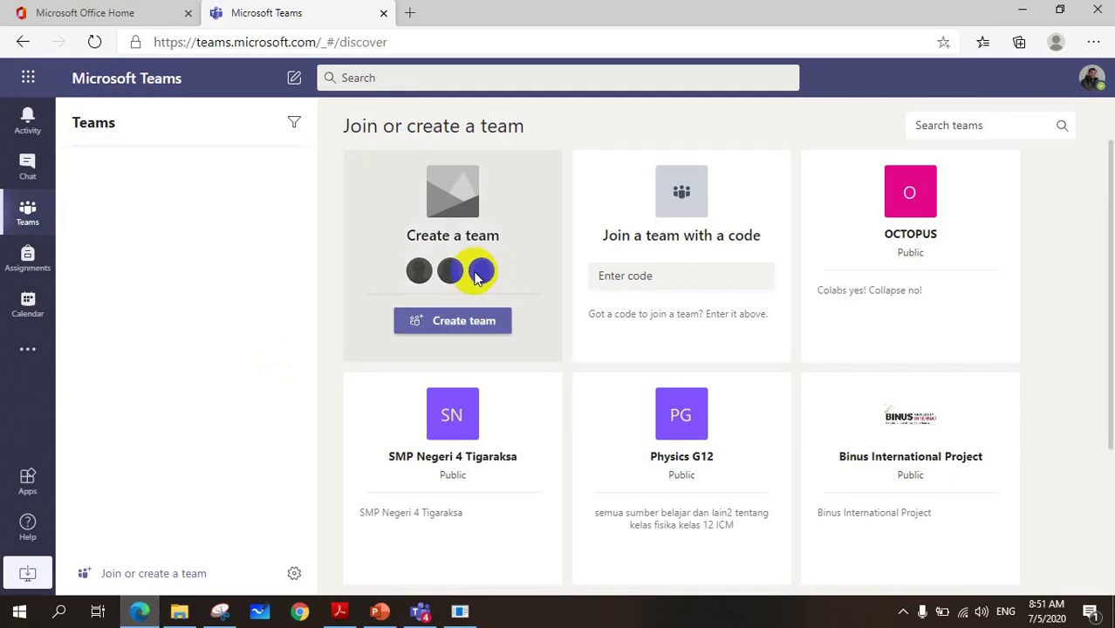
{"action": "left_click", "coordinate": [1021, 14]}
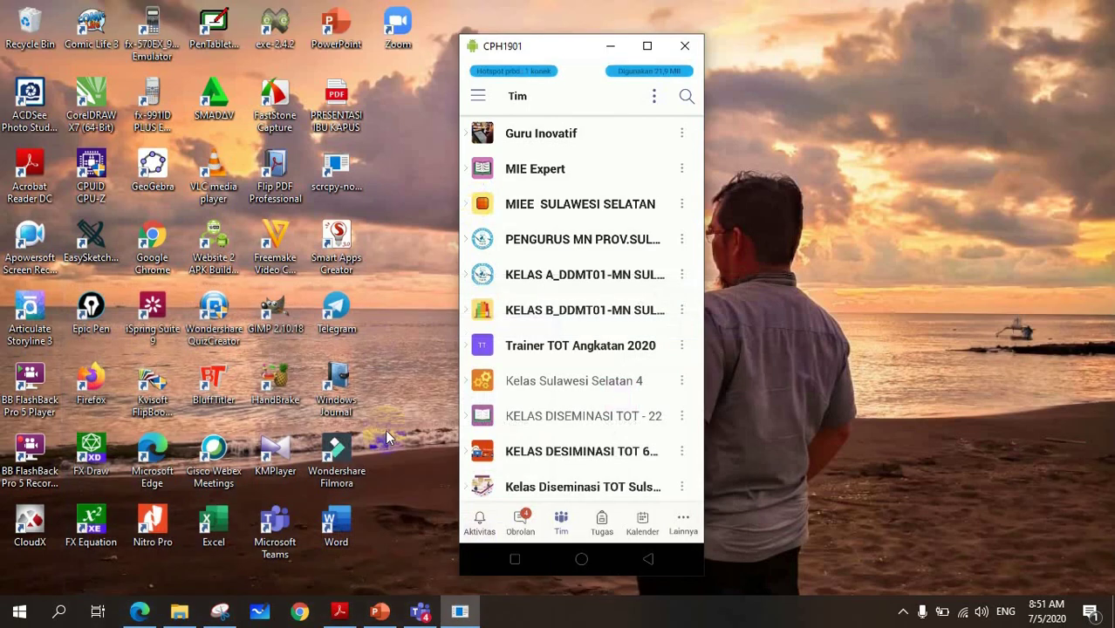
{"action": "left_click", "coordinate": [418, 613]}
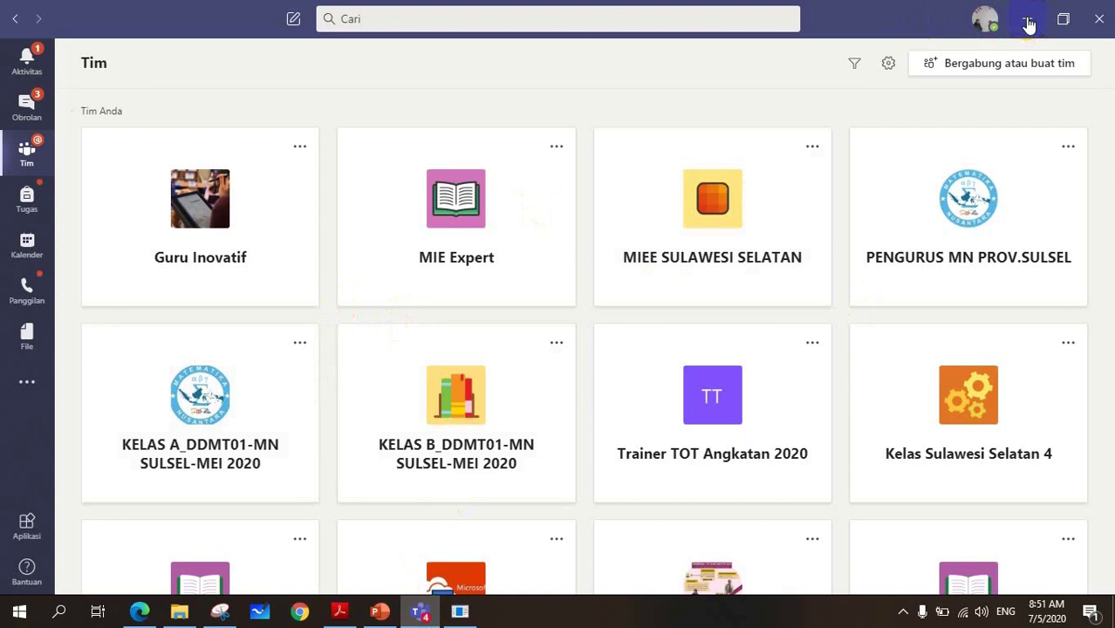
{"action": "left_click", "coordinate": [1028, 24]}
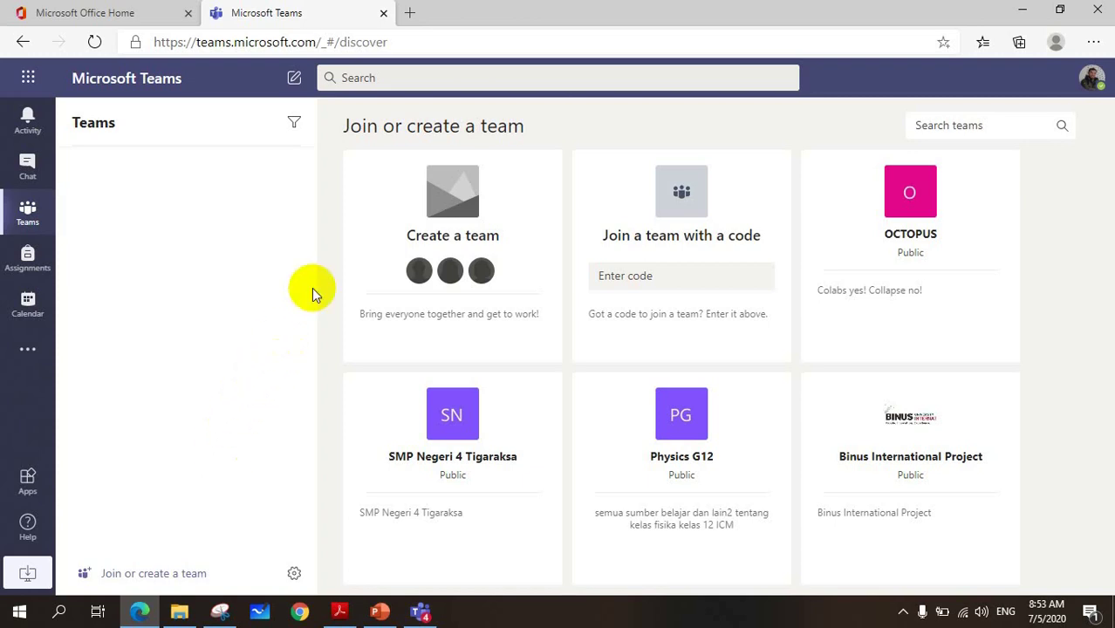
{"action": "mouse_move", "coordinate": [419, 249]}
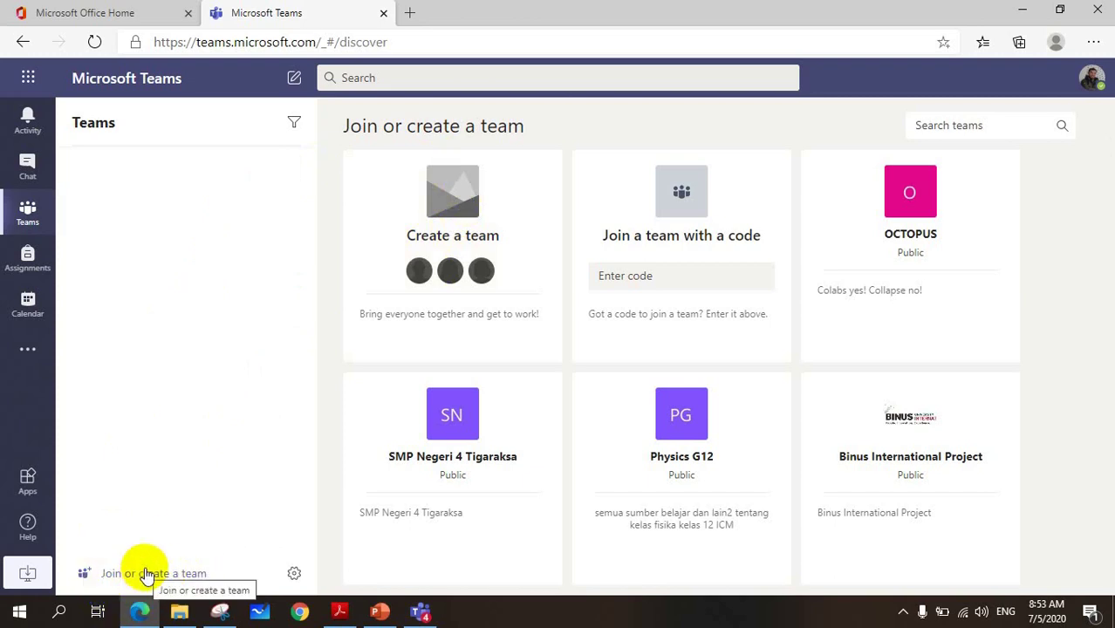
- Choose Create team on the Create a team card
{"action": "mouse_move", "coordinate": [458, 236]}
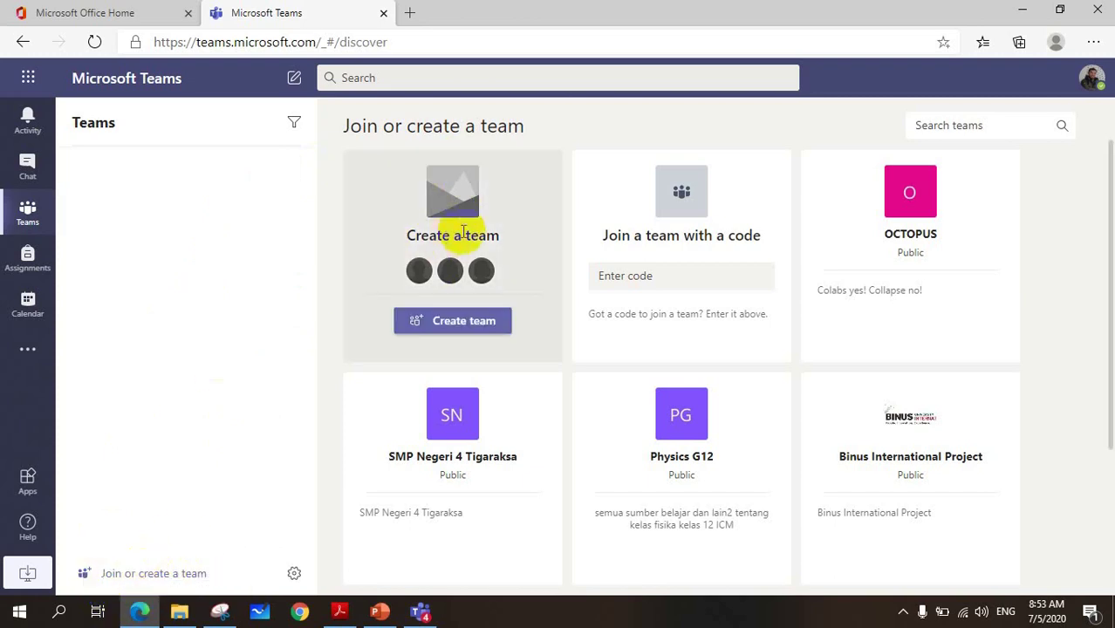
{"action": "left_click", "coordinate": [448, 323]}
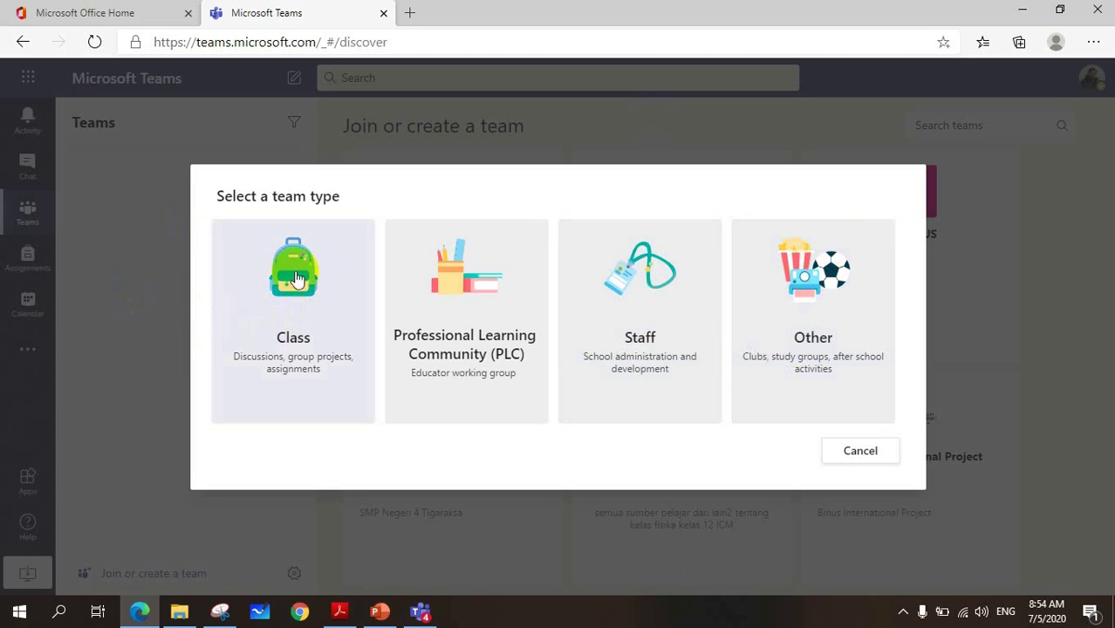
- Choose Class, name it 'MATEMATIKA XI MIPA 1' with description 'SEMESTER GANJIL TP. 2020-2021'
{"action": "left_click", "coordinate": [289, 314]}
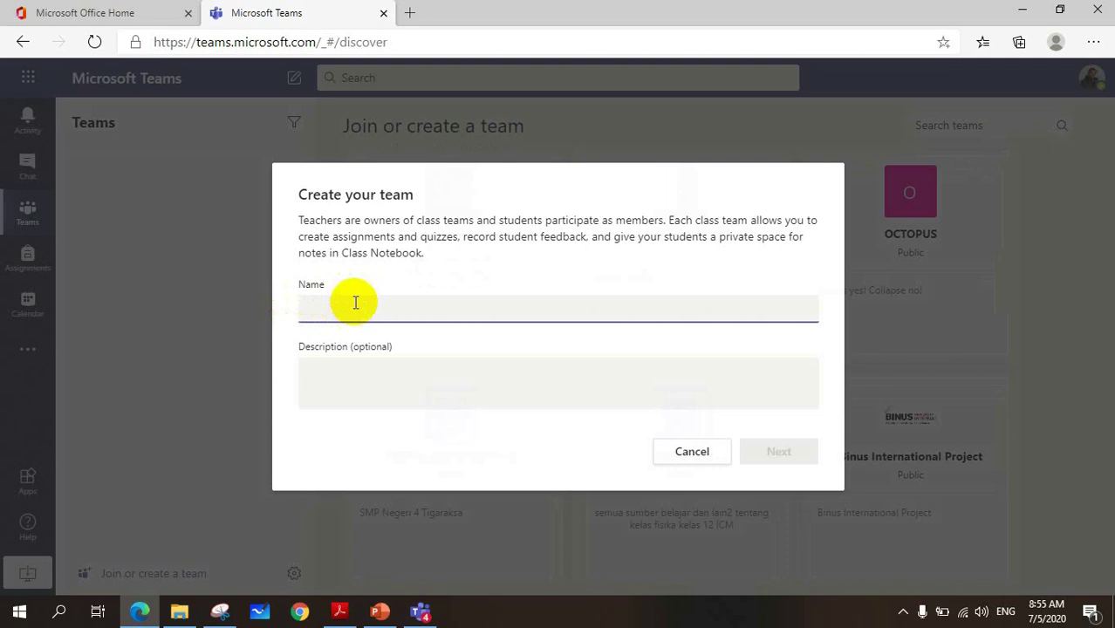
{"action": "type", "text": "MATEMATIKA"}
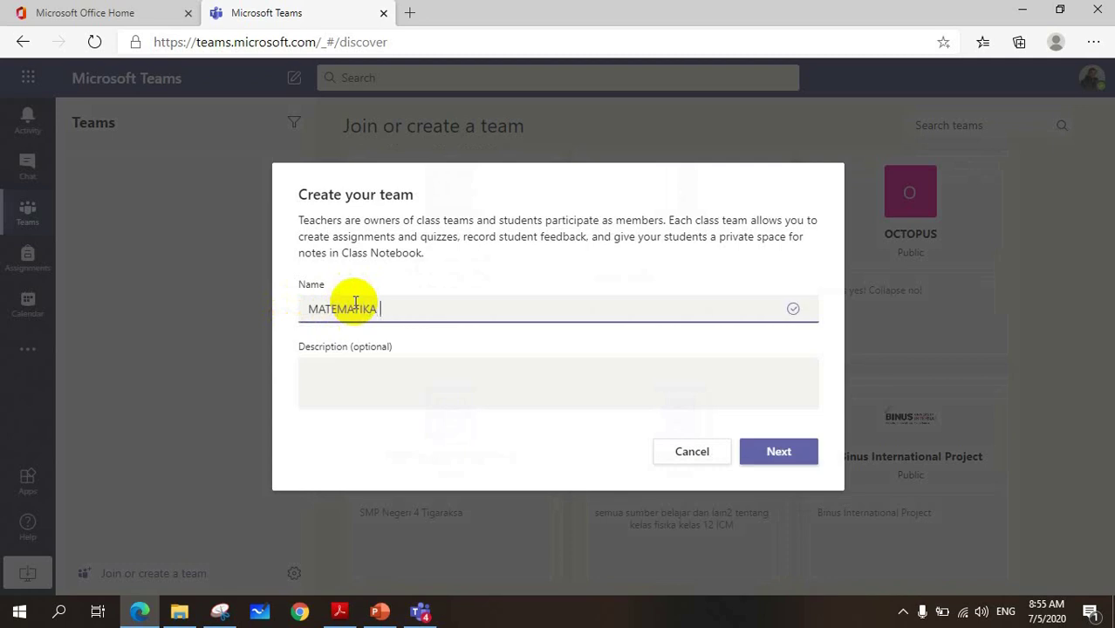
{"action": "type", "text": " XI MIPA 1"}
{"action": "left_click", "coordinate": [336, 374]}
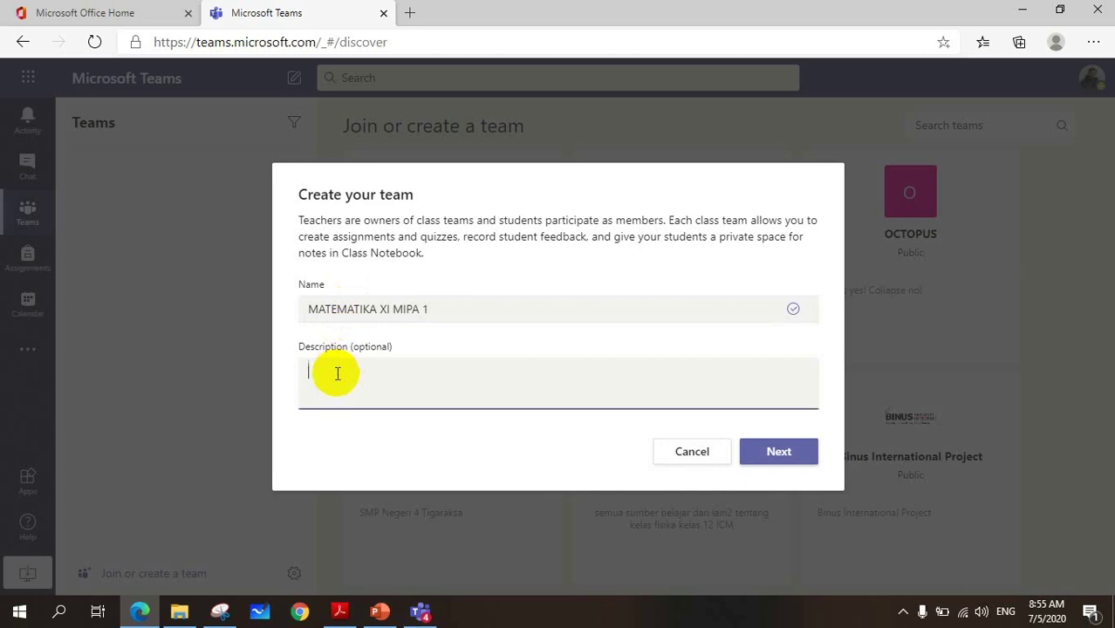
{"action": "type", "text": "SEMESTER GANJIL TP. 2020"}
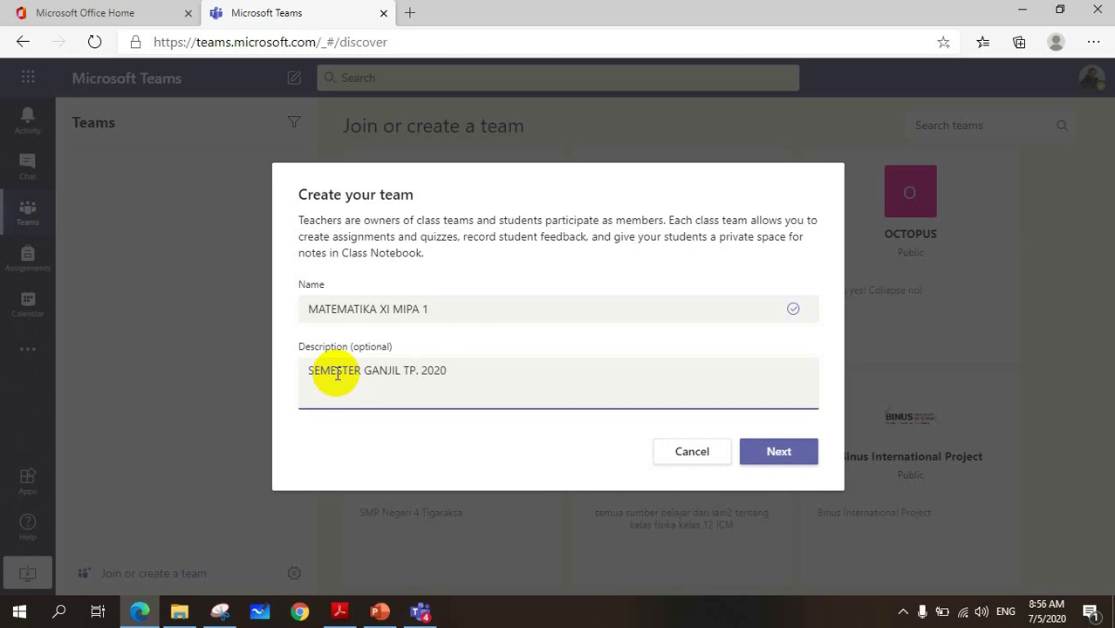
{"action": "type", "text": "-2021"}
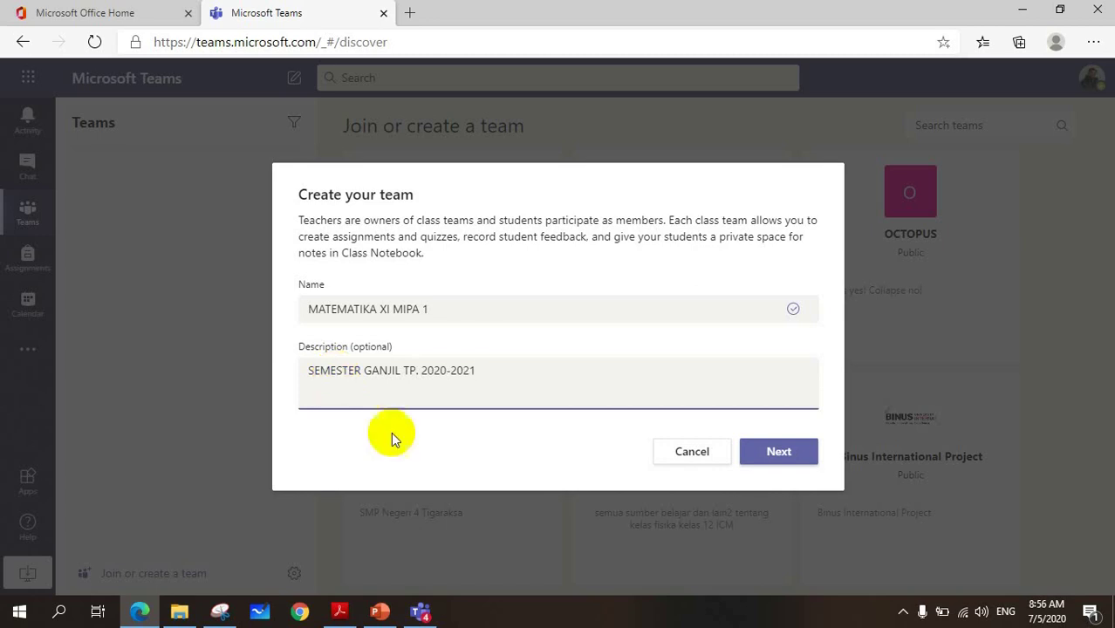
{"action": "left_click", "coordinate": [782, 459]}
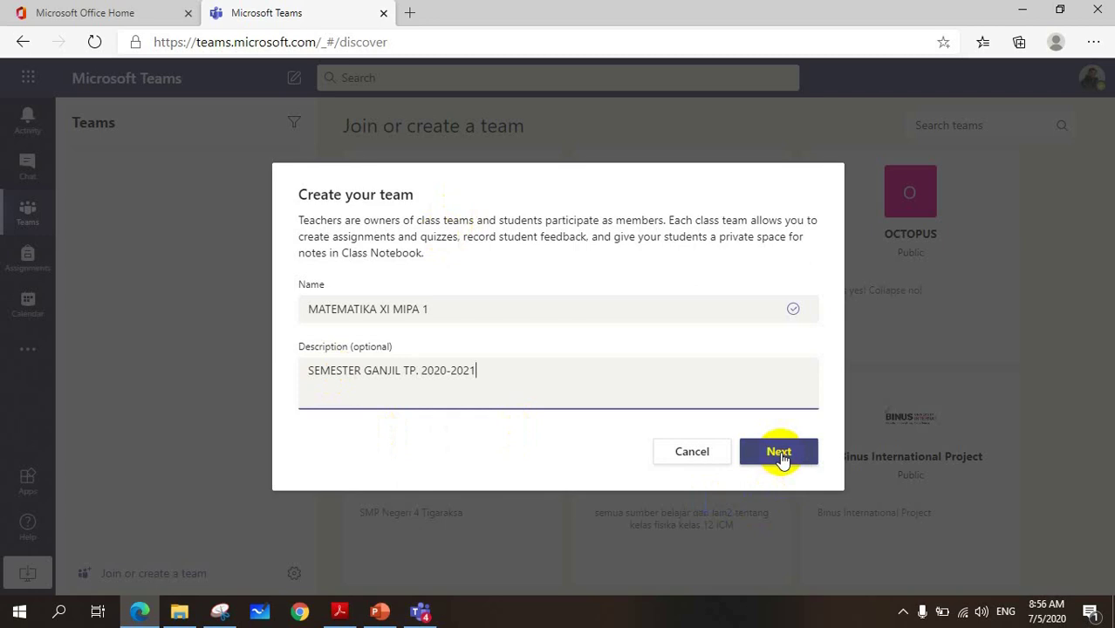
- Create the team and add a student found by name search
{"action": "left_click", "coordinate": [779, 453]}
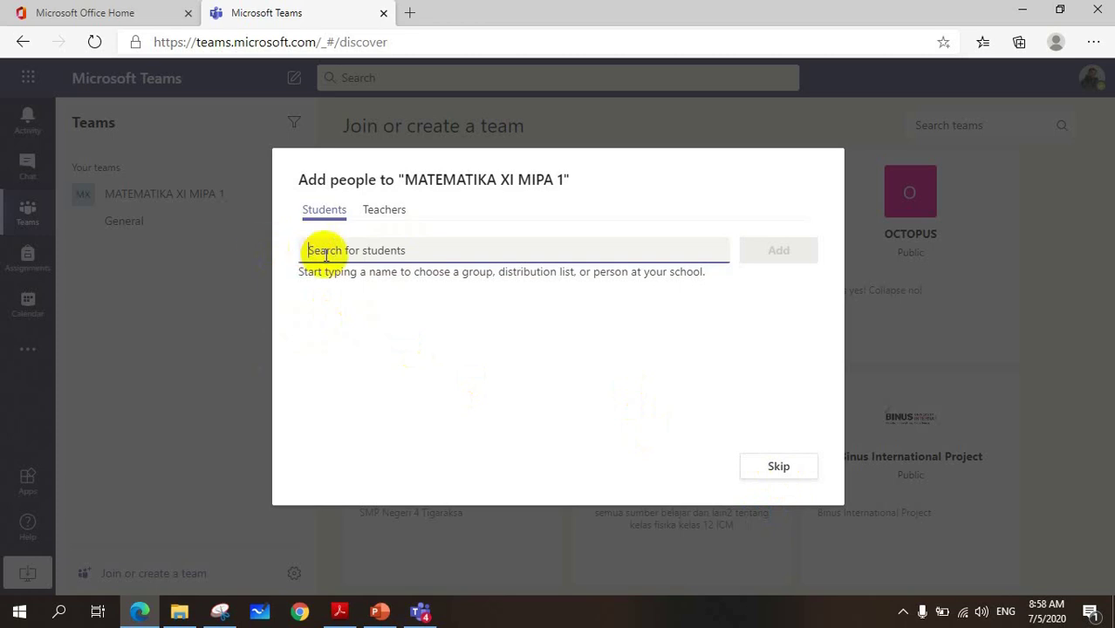
{"action": "type", "text": "hasrini"}
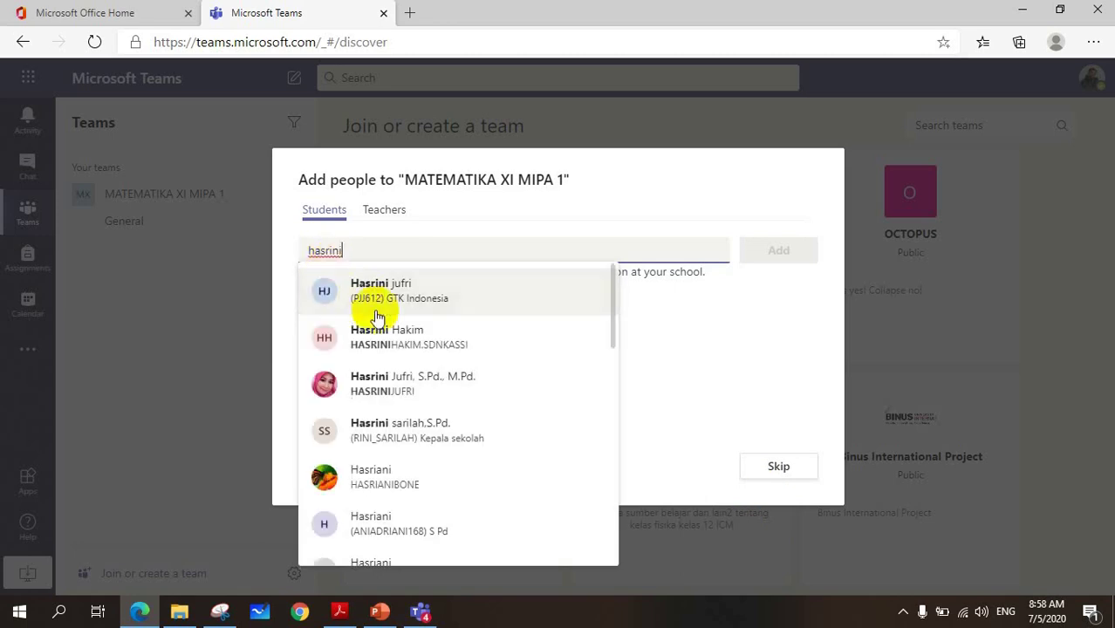
{"action": "left_click", "coordinate": [389, 373]}
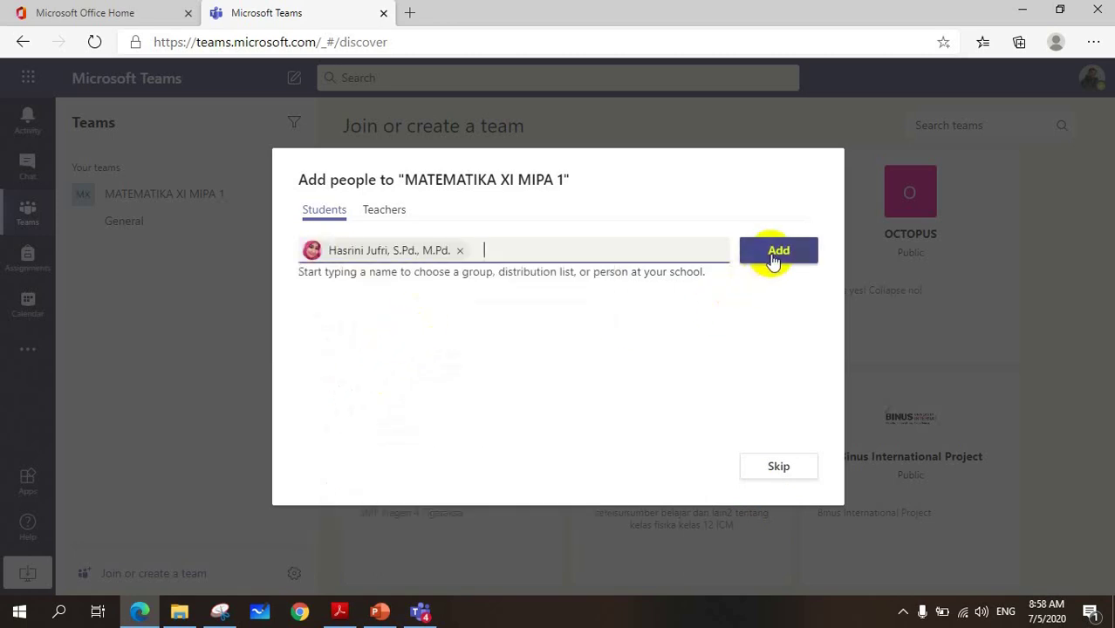
{"action": "left_click", "coordinate": [772, 258]}
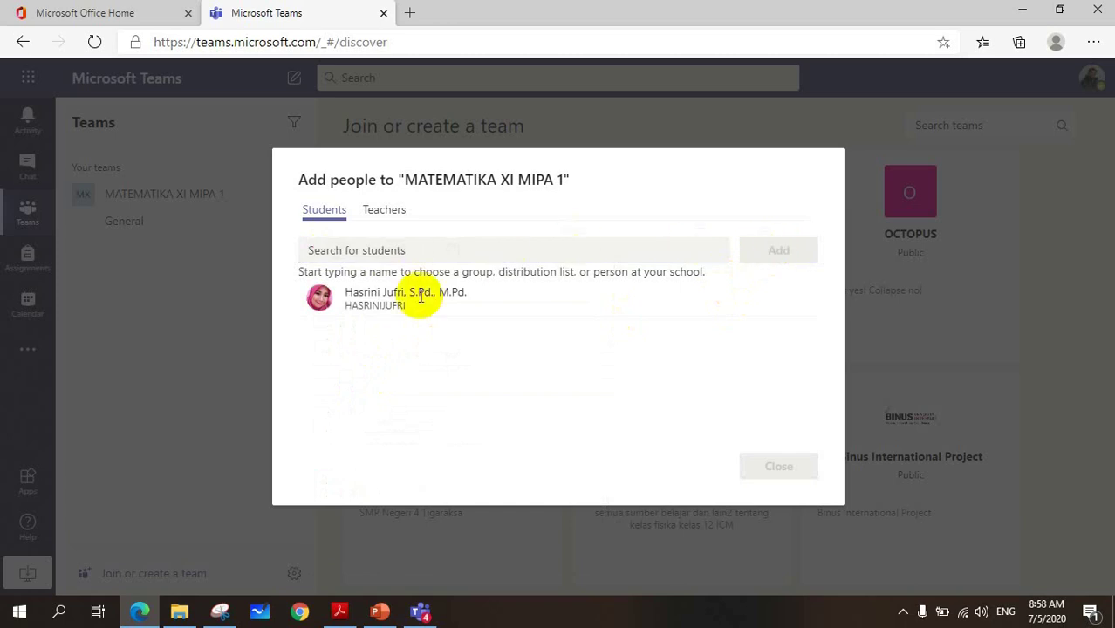
- Add a co-teacher found by name on the Teachers tab, then close the dialog
{"action": "left_click", "coordinate": [386, 211]}
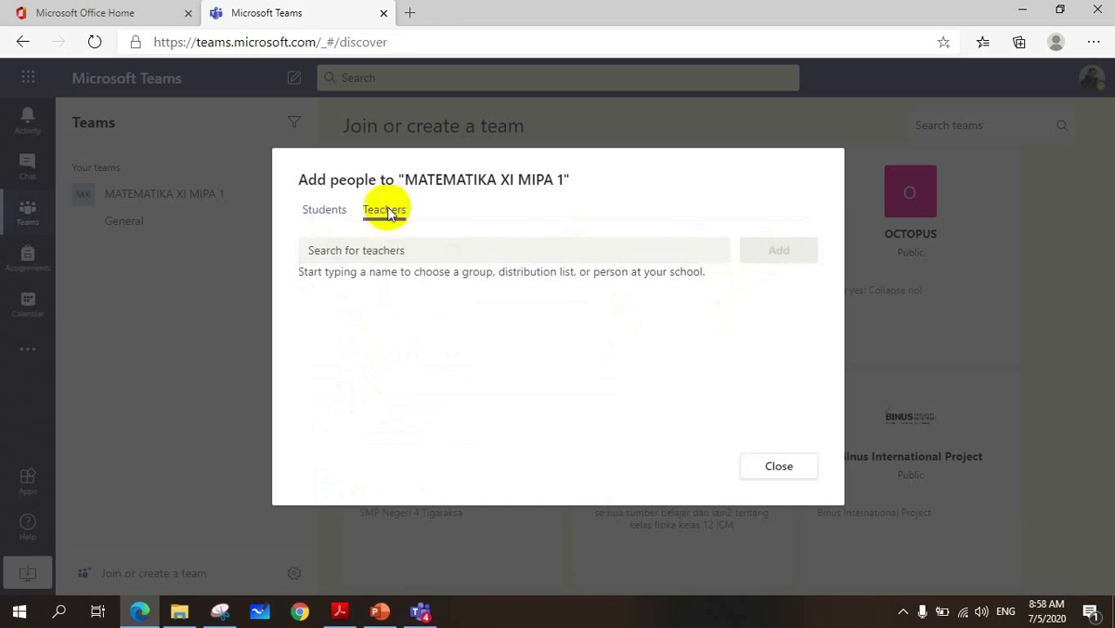
{"action": "left_click", "coordinate": [370, 252]}
{"action": "type", "text": "asmar"}
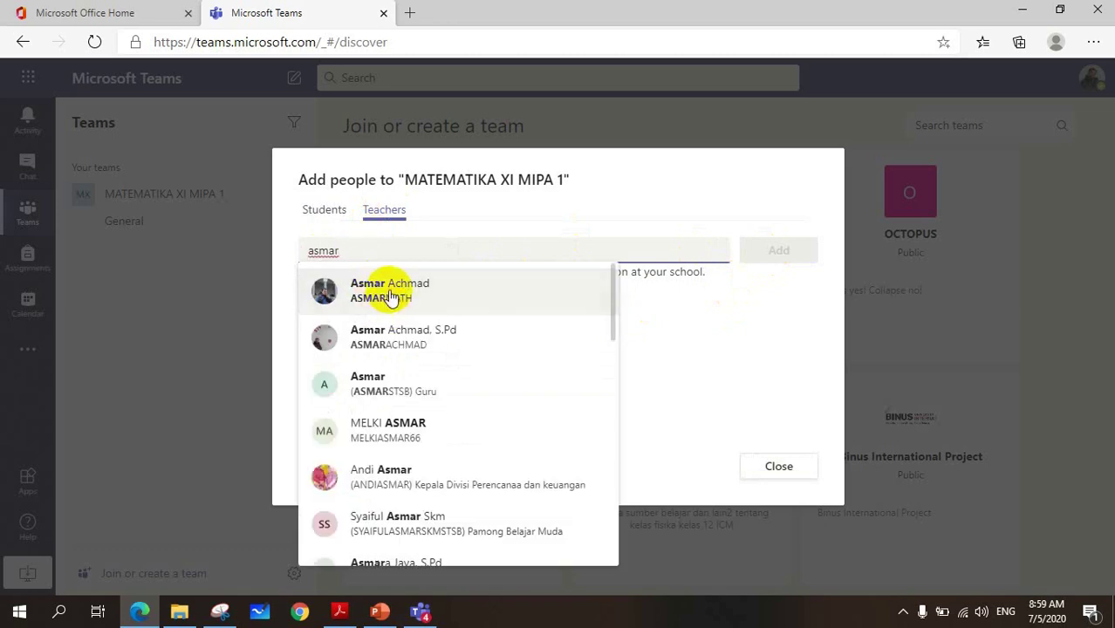
{"action": "left_click", "coordinate": [387, 291]}
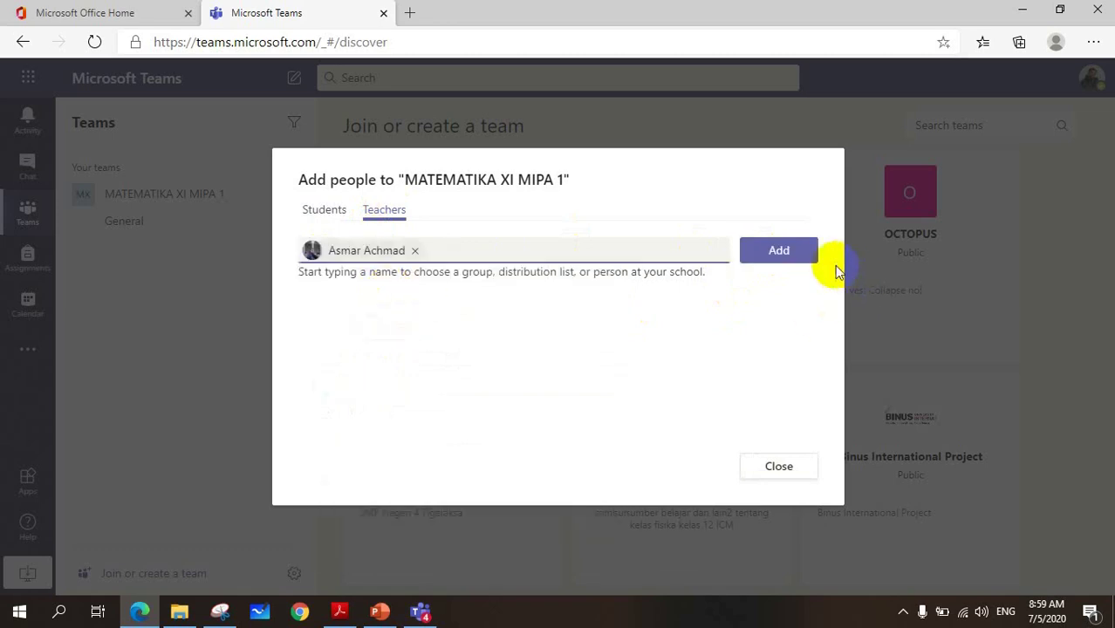
{"action": "left_click", "coordinate": [776, 251]}
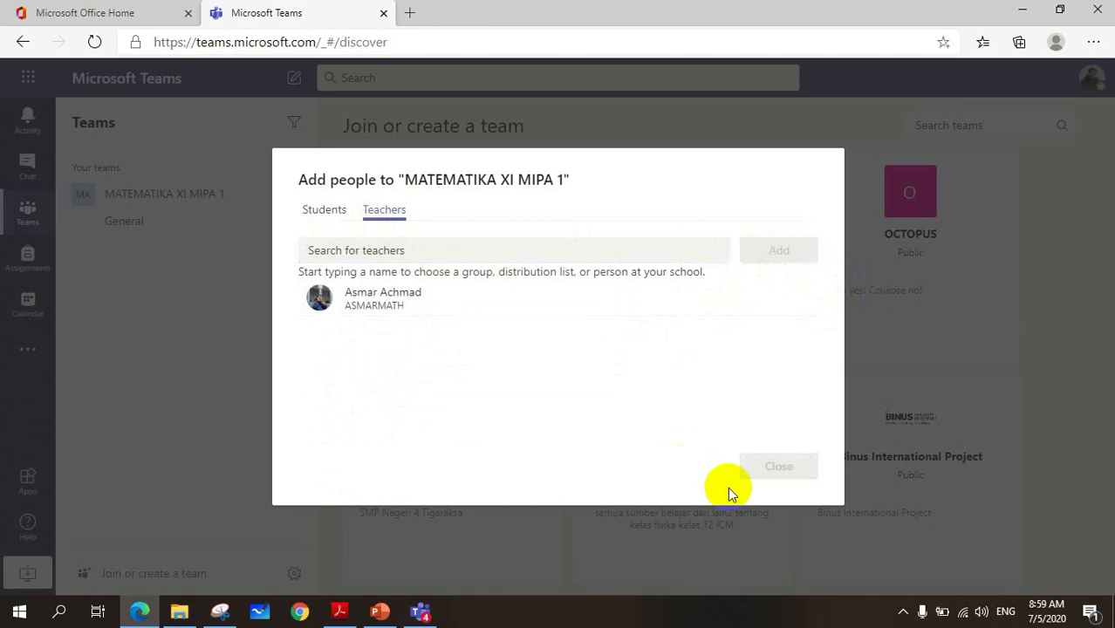
{"action": "left_click", "coordinate": [784, 473]}
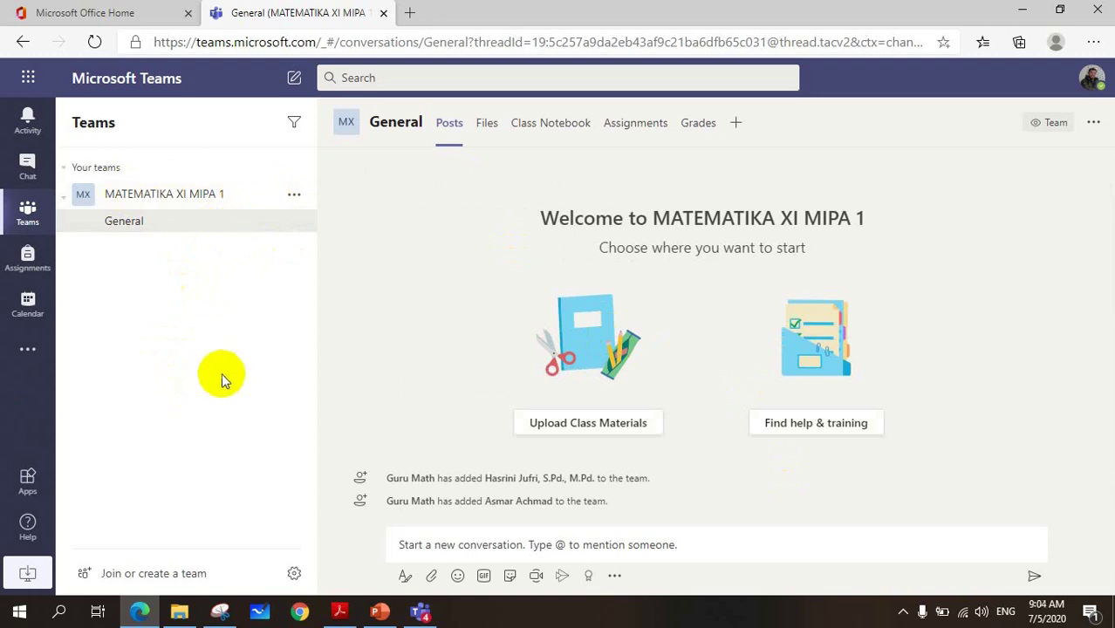
- Go to Join or create a team from the bottom of the teams list
{"action": "left_click", "coordinate": [114, 577]}
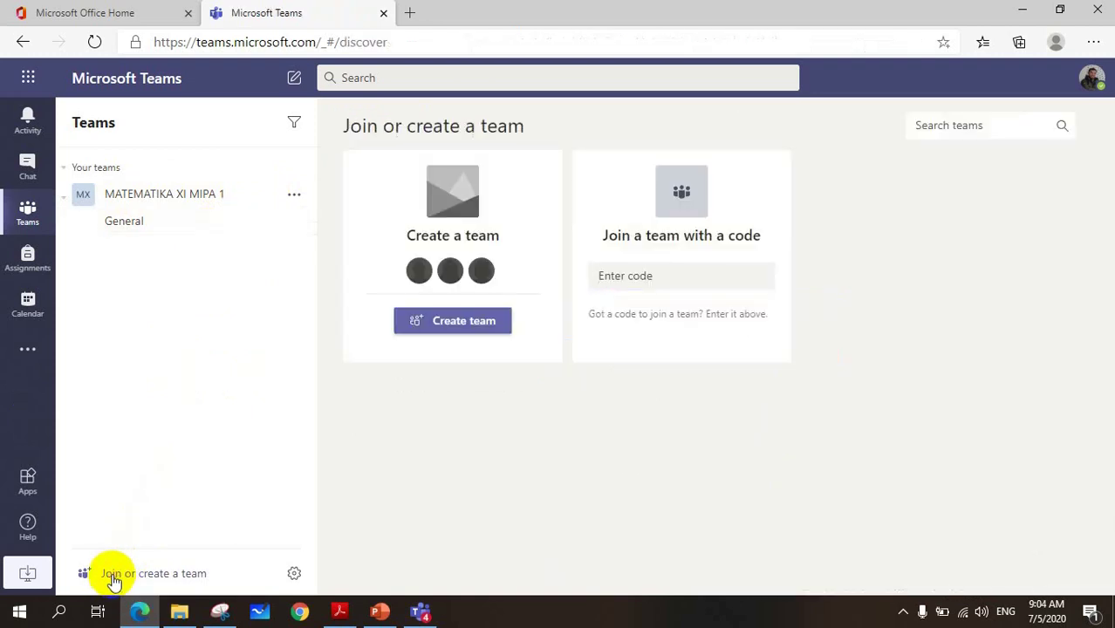
- Create Class team 'MATEMATIKA MINAT XI MIPA 2' with description 'TAHUN PELAJARAN 2020-2021'
{"action": "left_click", "coordinate": [468, 323]}
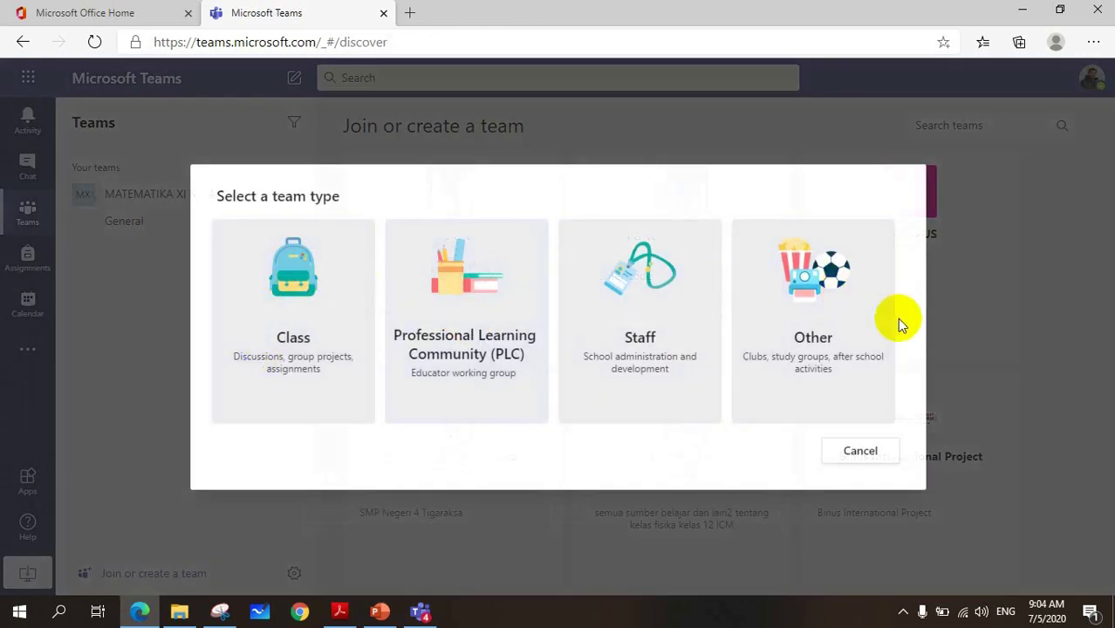
{"action": "left_click", "coordinate": [301, 282]}
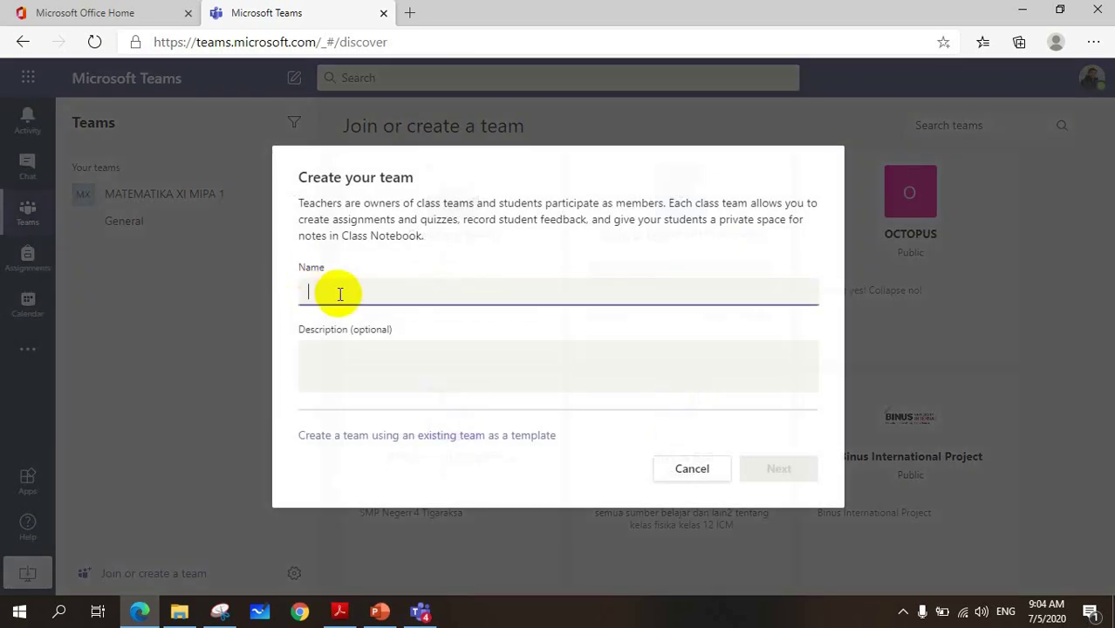
{"action": "type", "text": "MATEMATIKA"}
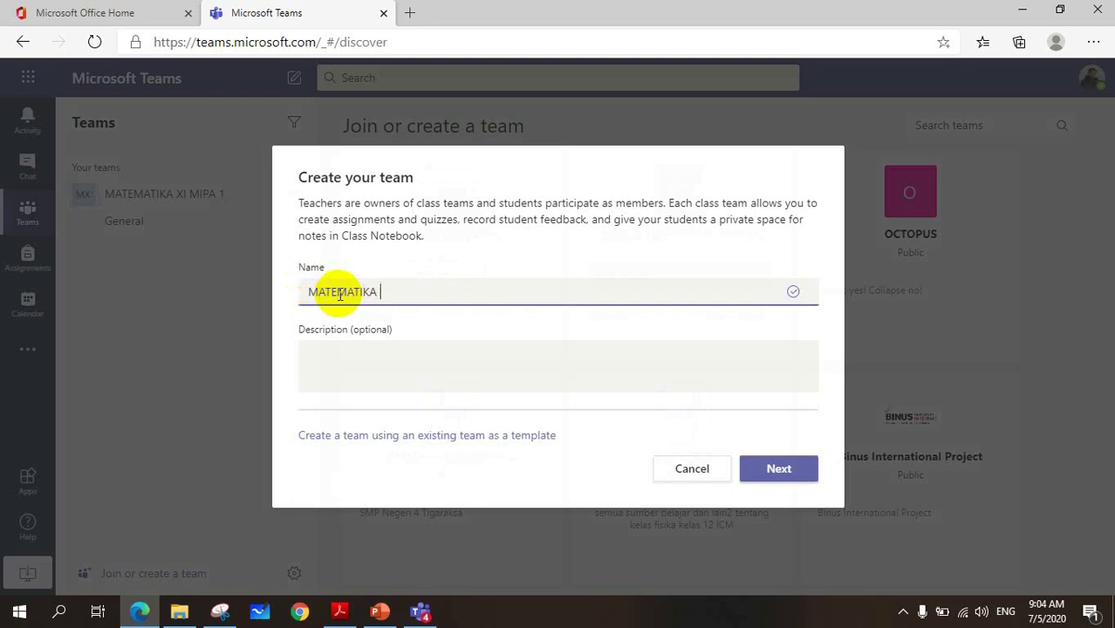
{"action": "type", "text": " MINAT KELAS"}
{"action": "key", "text": "BackSpace"}
{"action": "key", "text": "BackSpace"}
{"action": "key", "text": "BackSpace"}
{"action": "key", "text": "BackSpace"}
{"action": "key", "text": "BackSpace"}
{"action": "type", "text": "XI MIPA"}
{"action": "left_click", "coordinate": [338, 354]}
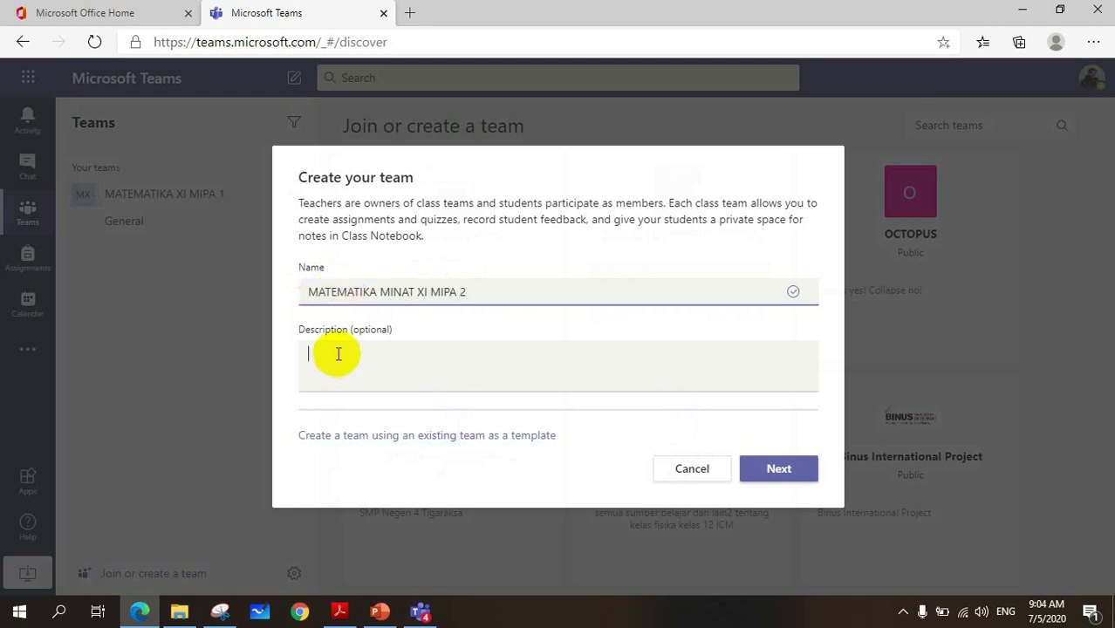
{"action": "type", "text": "TAH"}
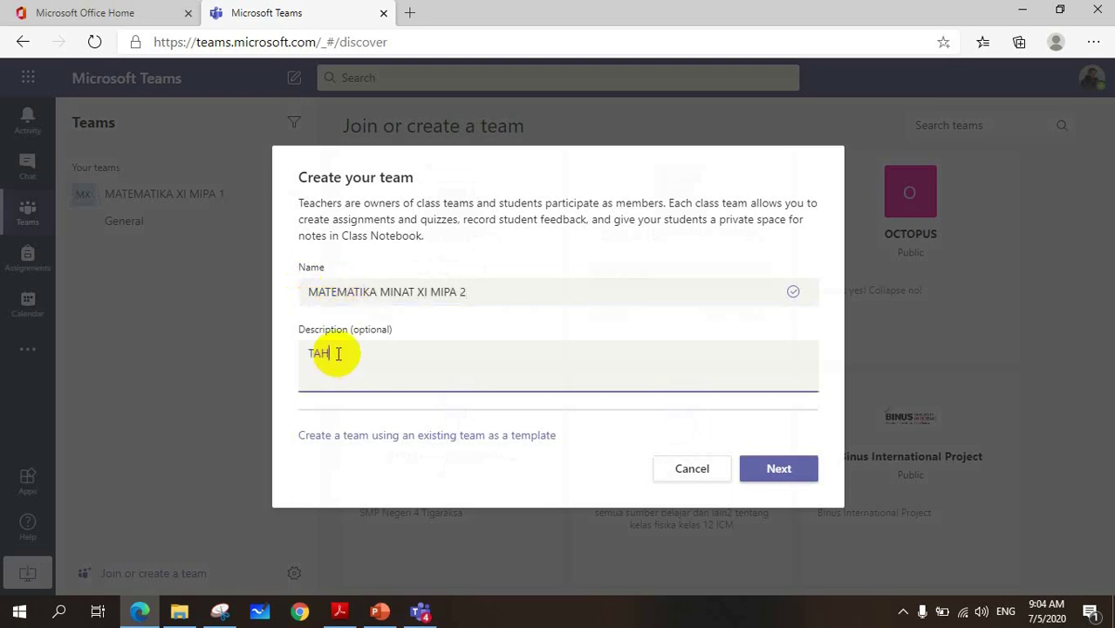
{"action": "type", "text": "UN PELAJARAN "}
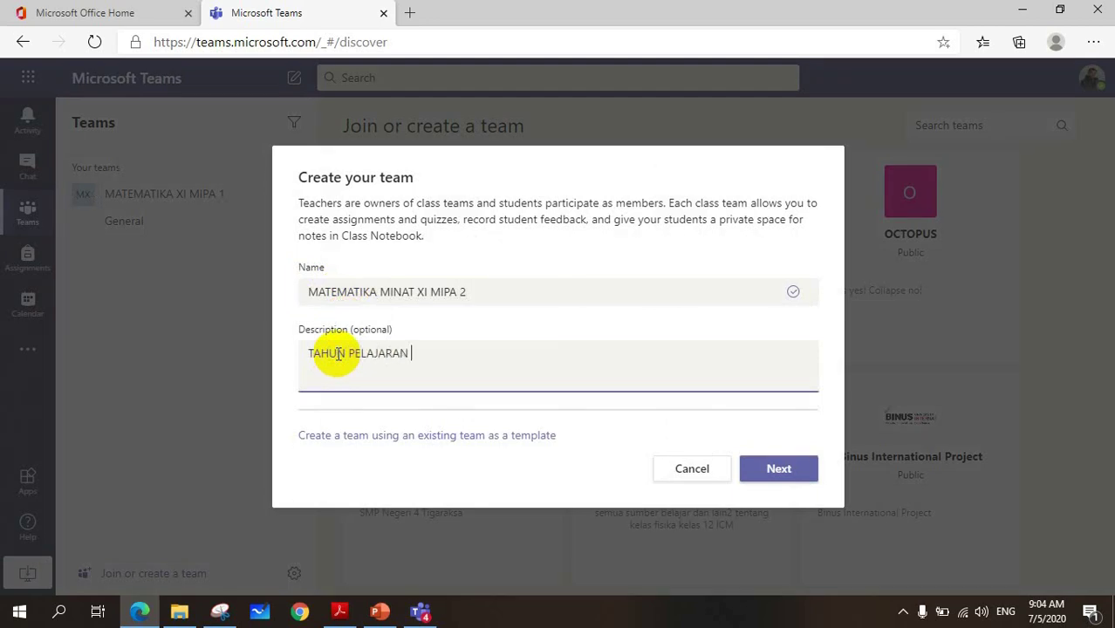
{"action": "type", "text": "2020-2021"}
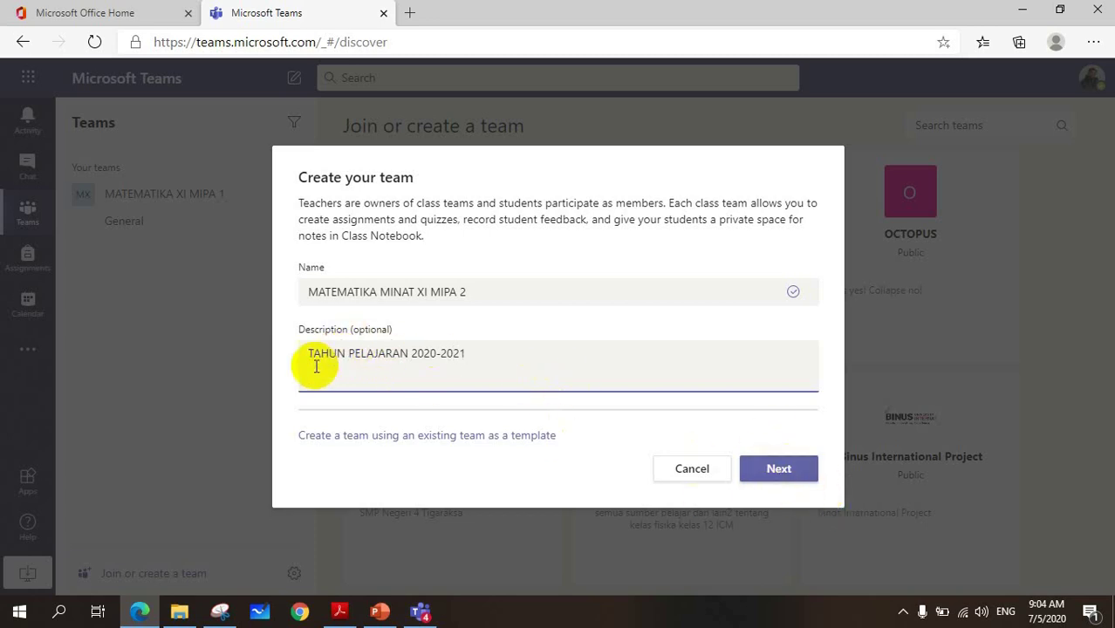
{"action": "left_click", "coordinate": [774, 476]}
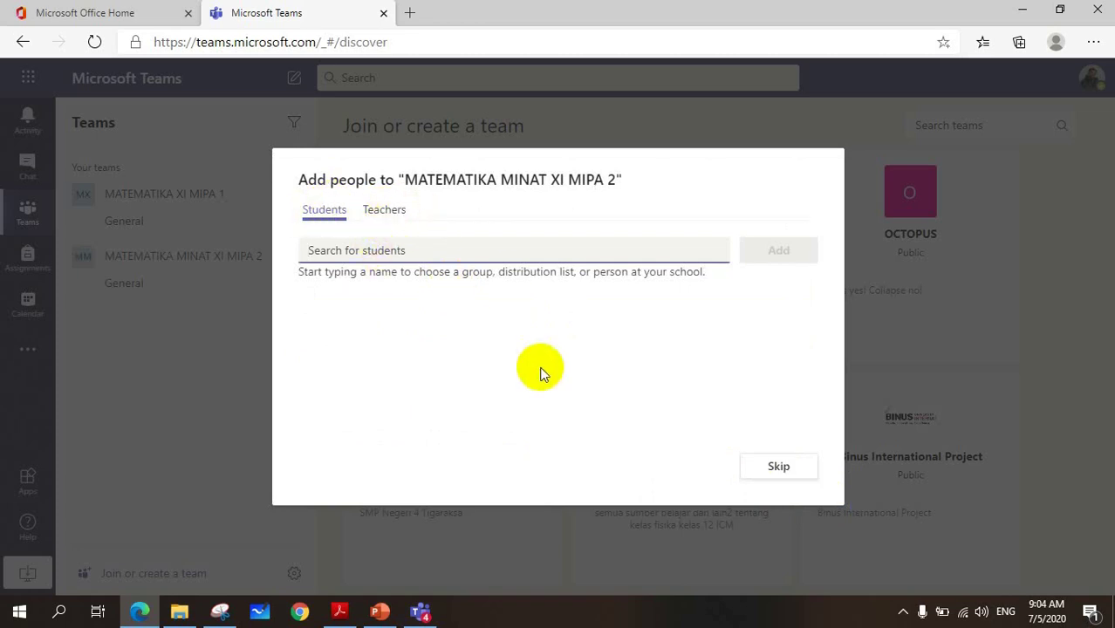
- Skip adding people and switch from MATEMATIKA XI MIPA 1 to MATEMATIKA MINAT XI MIPA 2's General channel
{"action": "left_click", "coordinate": [777, 471]}
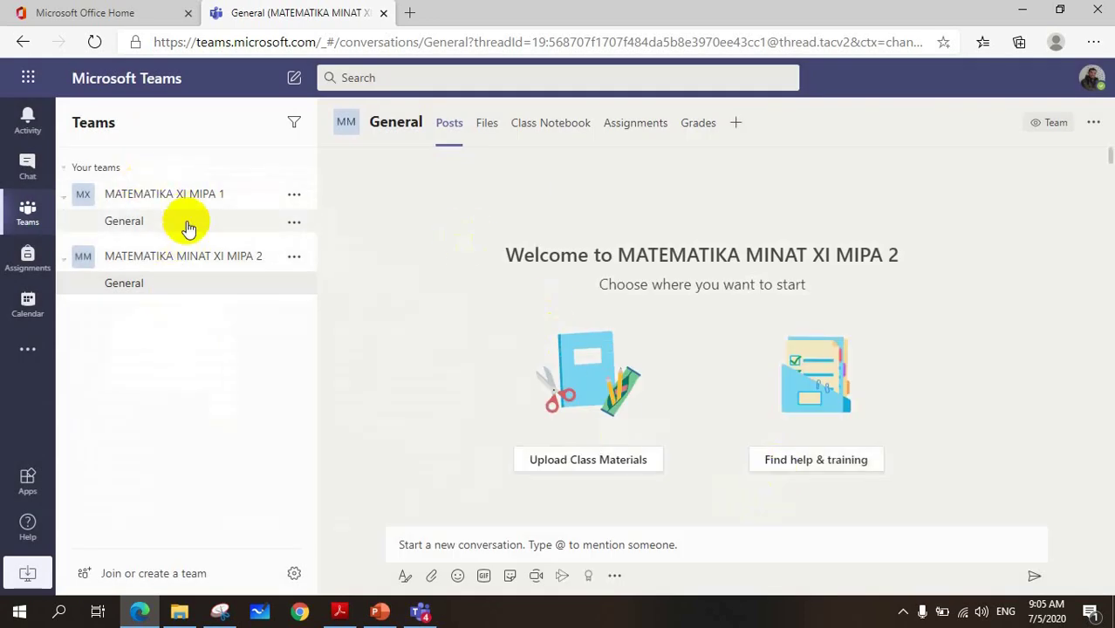
{"action": "left_click", "coordinate": [178, 196]}
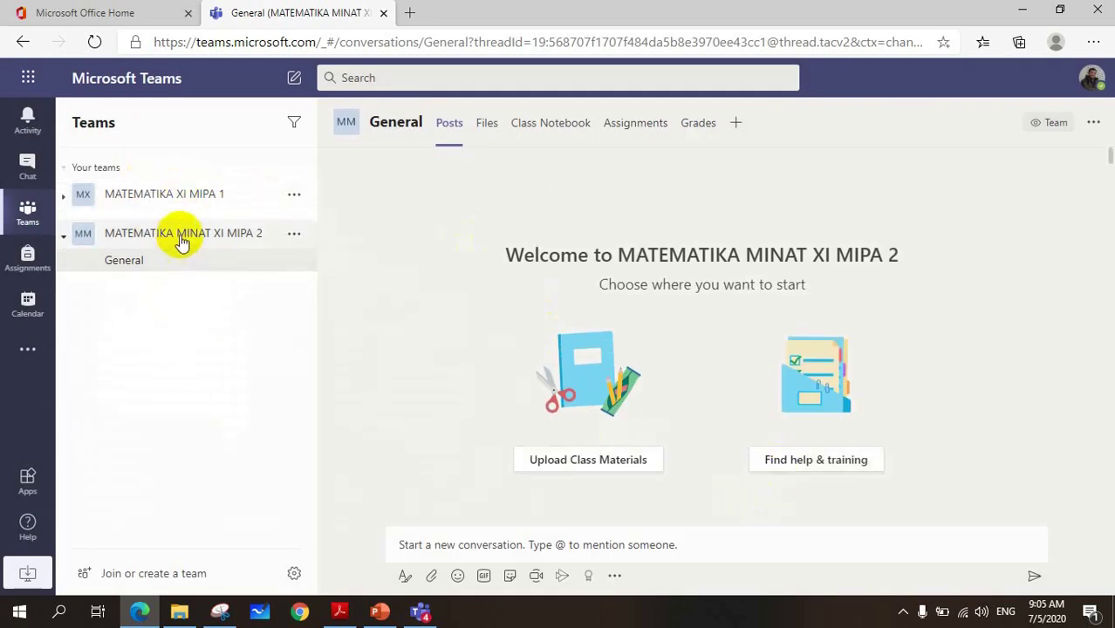
{"action": "left_click", "coordinate": [180, 235]}
{"action": "left_click", "coordinate": [171, 199]}
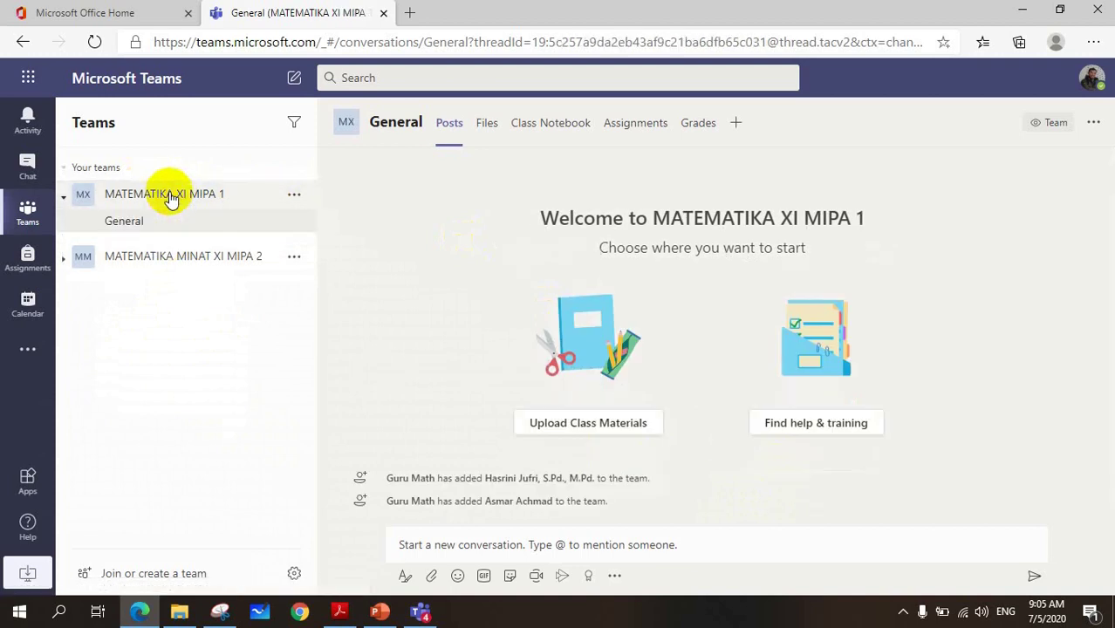
{"action": "left_click", "coordinate": [178, 260]}
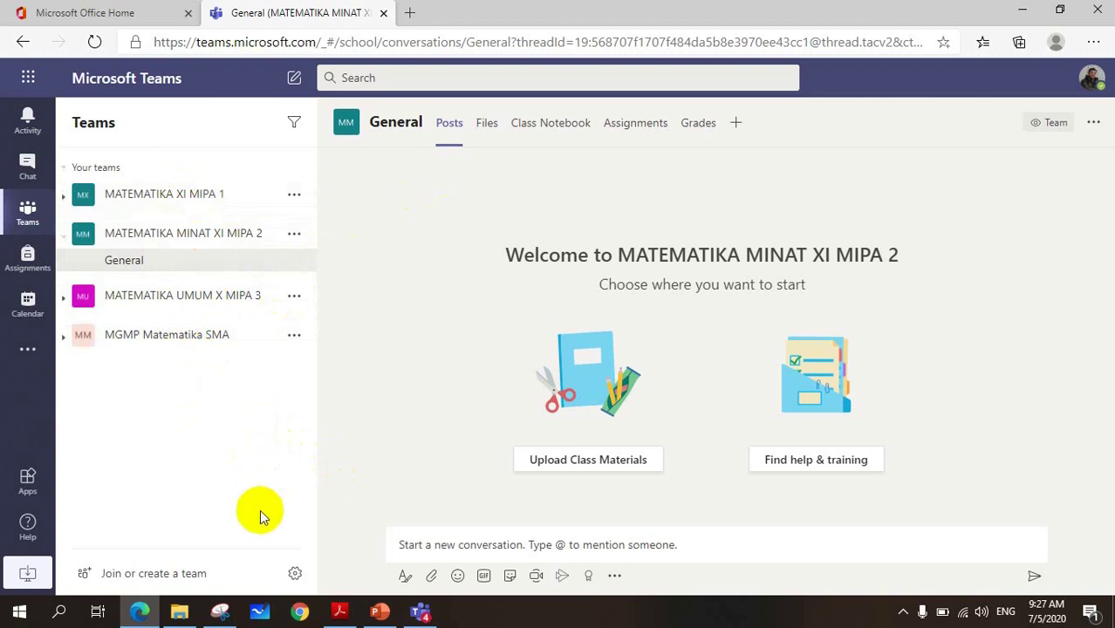
- Change the teams layout from List to Grid in Settings and close the dialog
{"action": "left_click", "coordinate": [296, 575]}
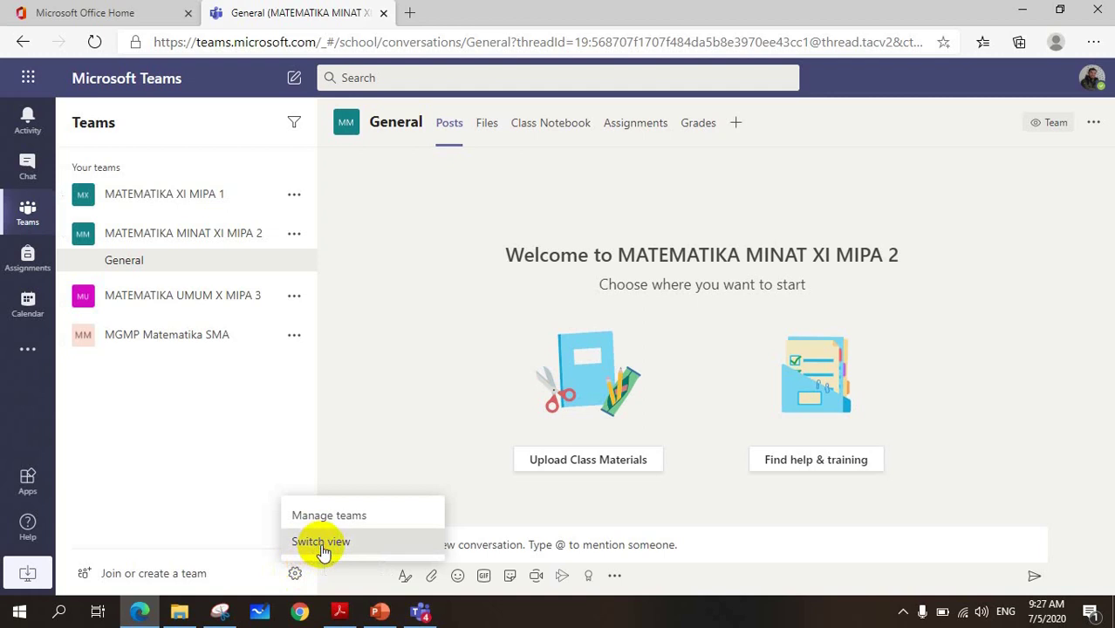
{"action": "left_click", "coordinate": [321, 544]}
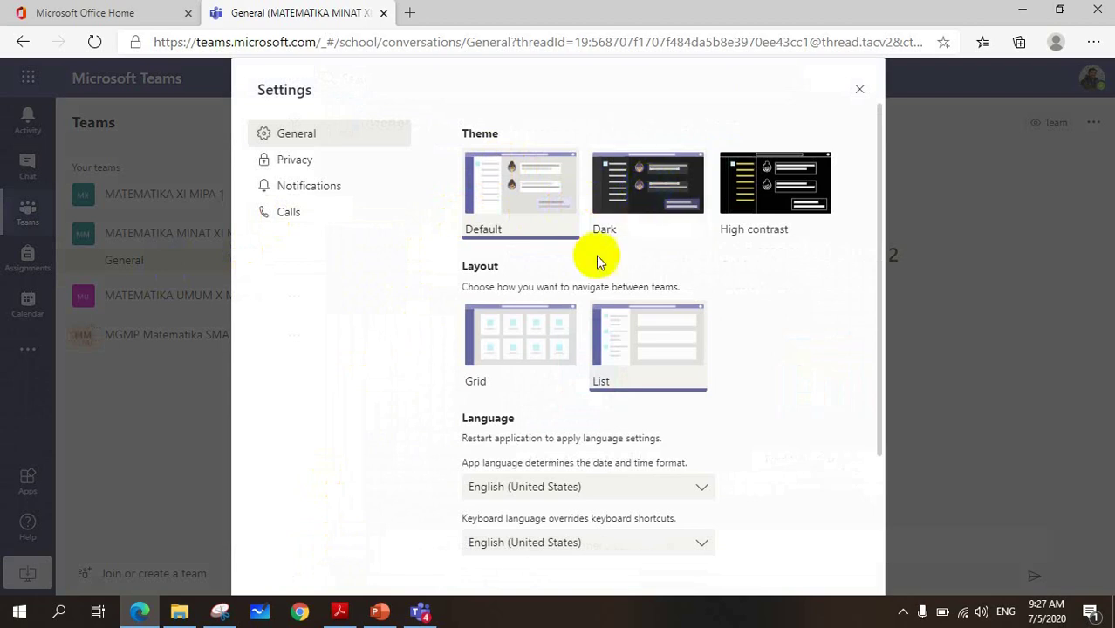
{"action": "left_click", "coordinate": [517, 346]}
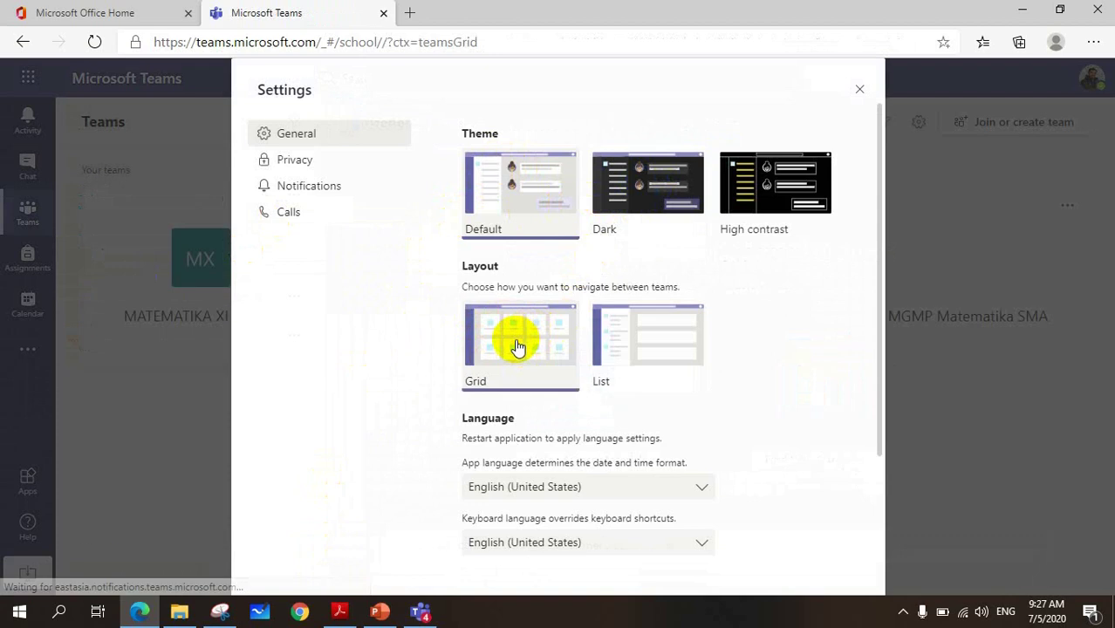
{"action": "left_click", "coordinate": [650, 348]}
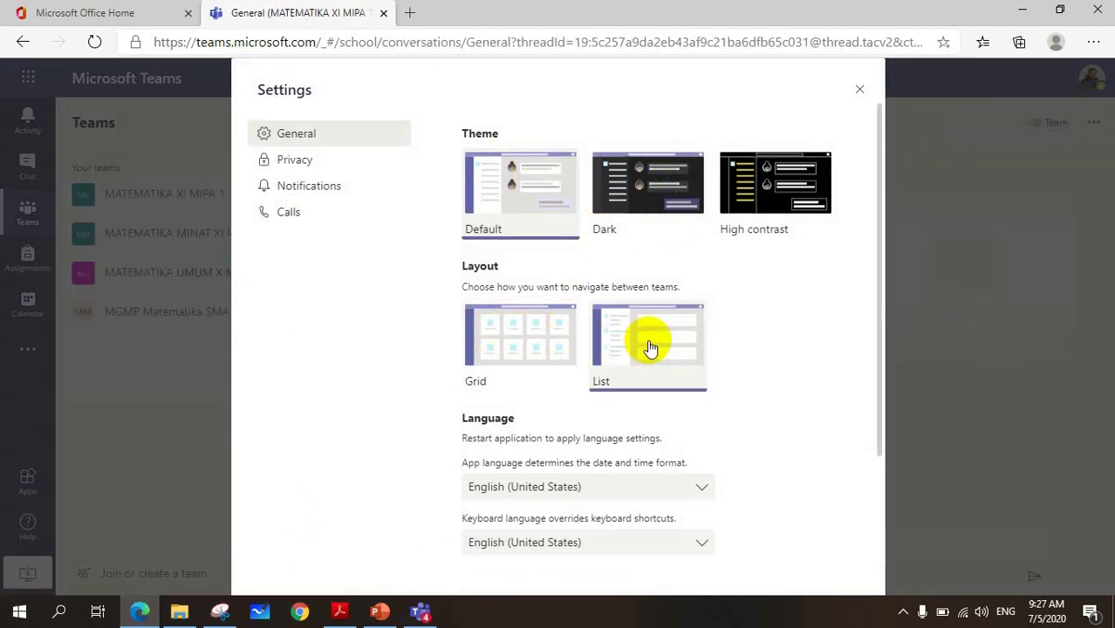
{"action": "left_click", "coordinate": [510, 354]}
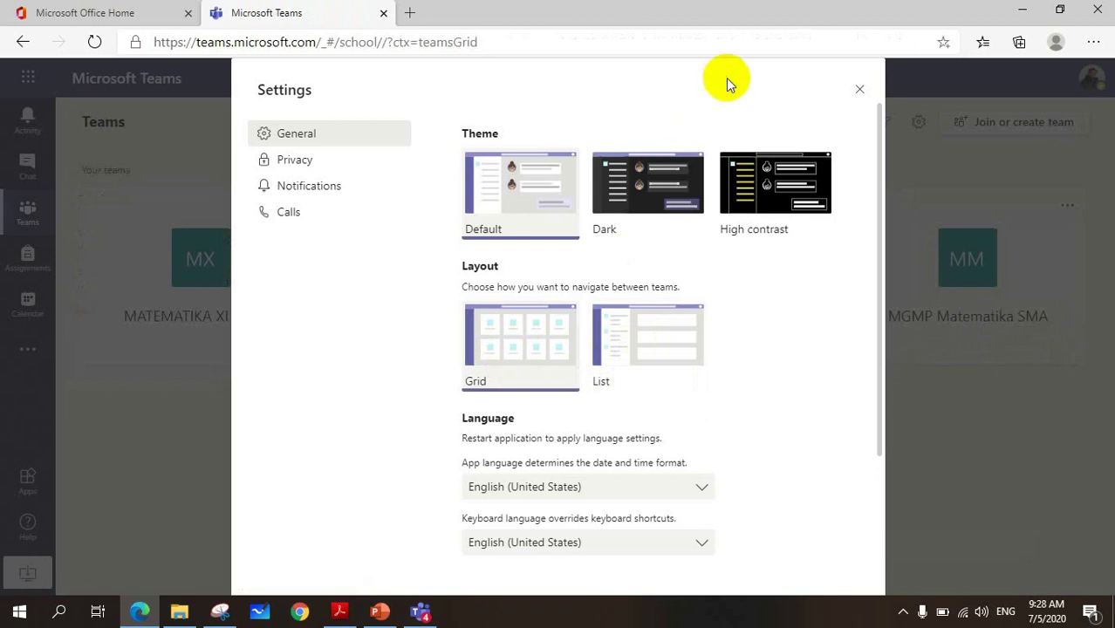
{"action": "left_click", "coordinate": [861, 91]}
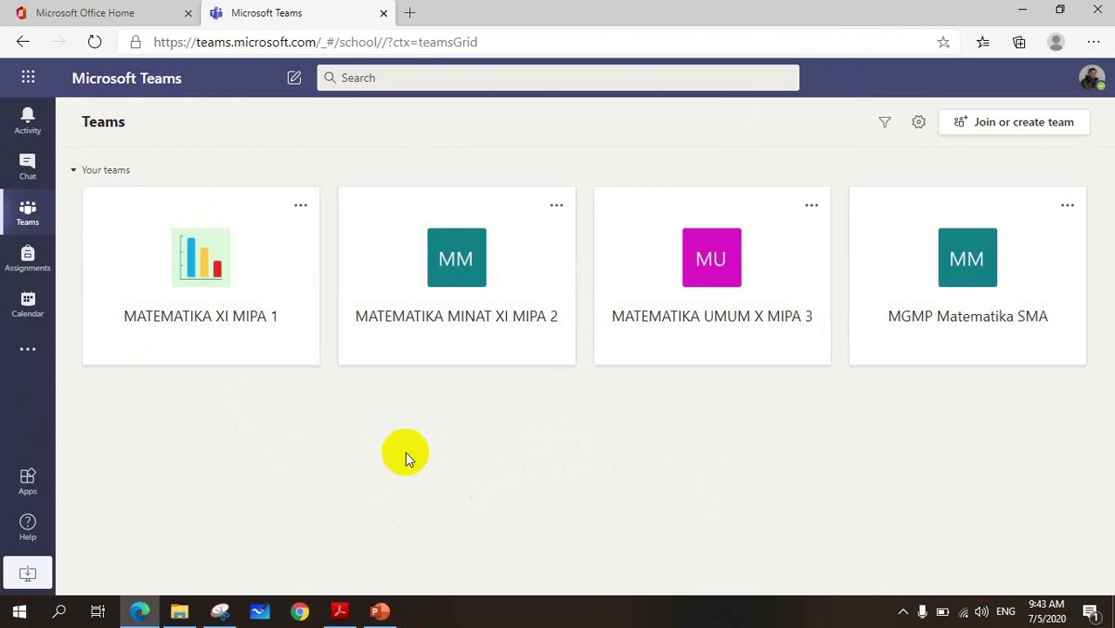
{"action": "left_click", "coordinate": [919, 124]}
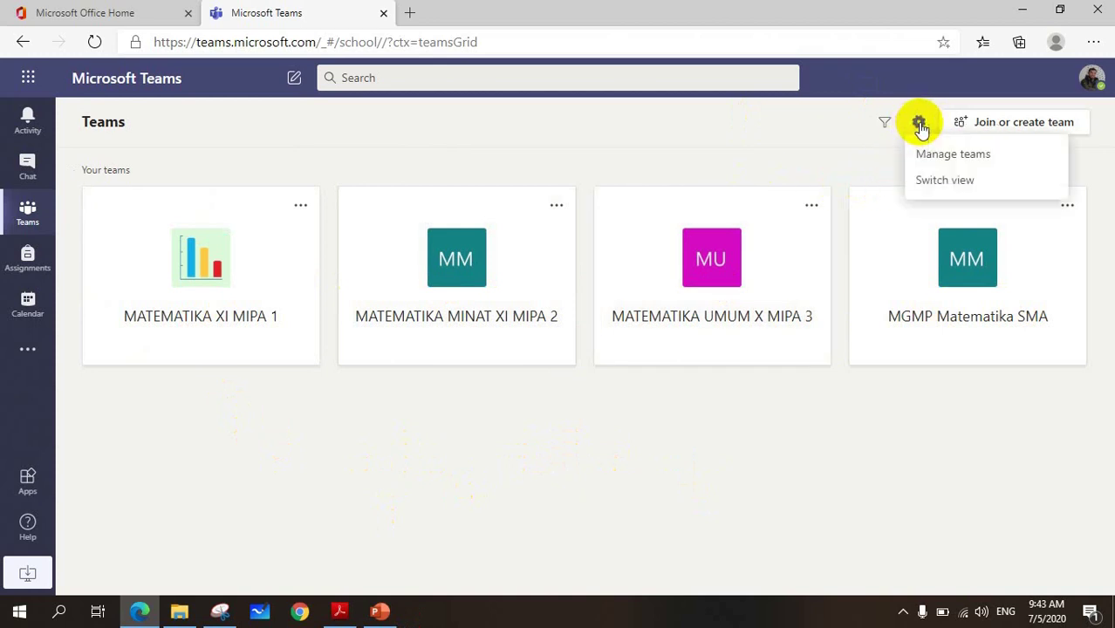
{"action": "left_click", "coordinate": [935, 185]}
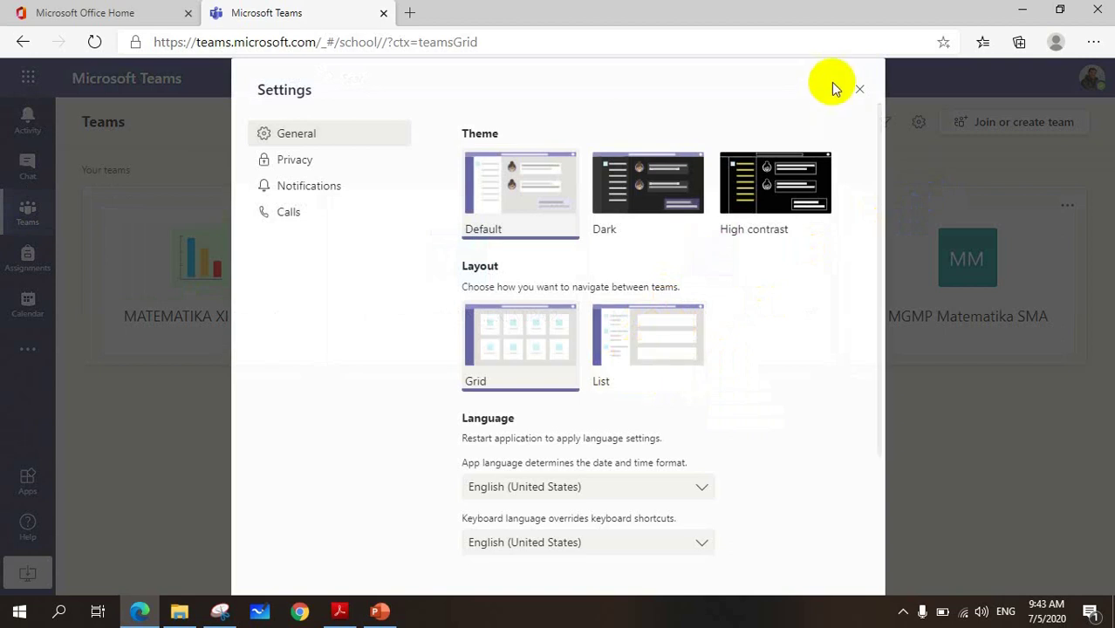
{"action": "left_click", "coordinate": [859, 89]}
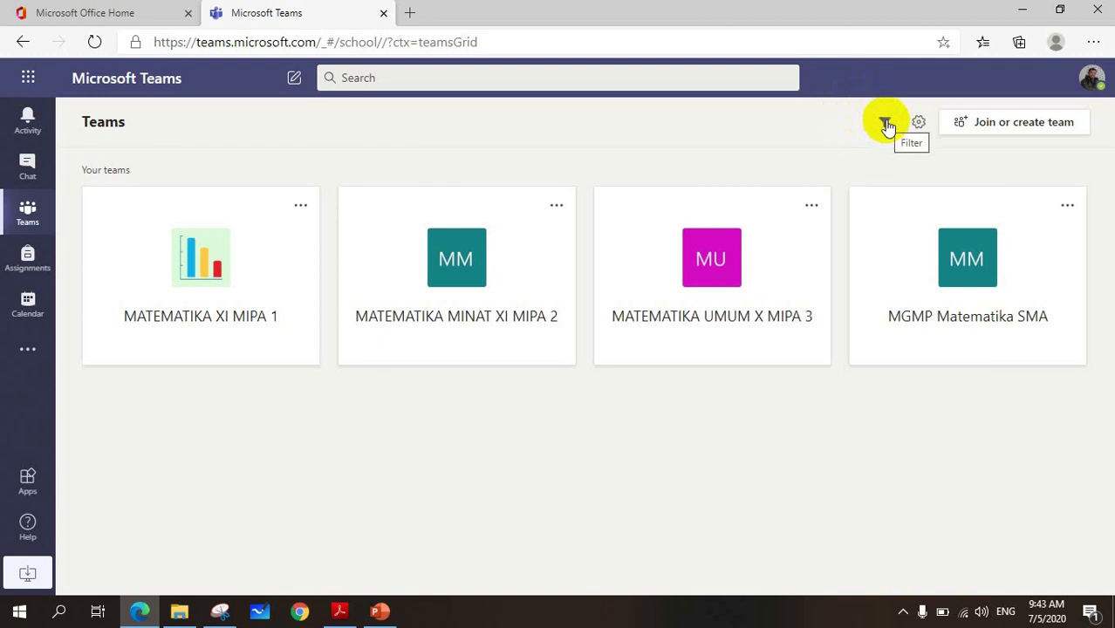
{"action": "left_click", "coordinate": [884, 122]}
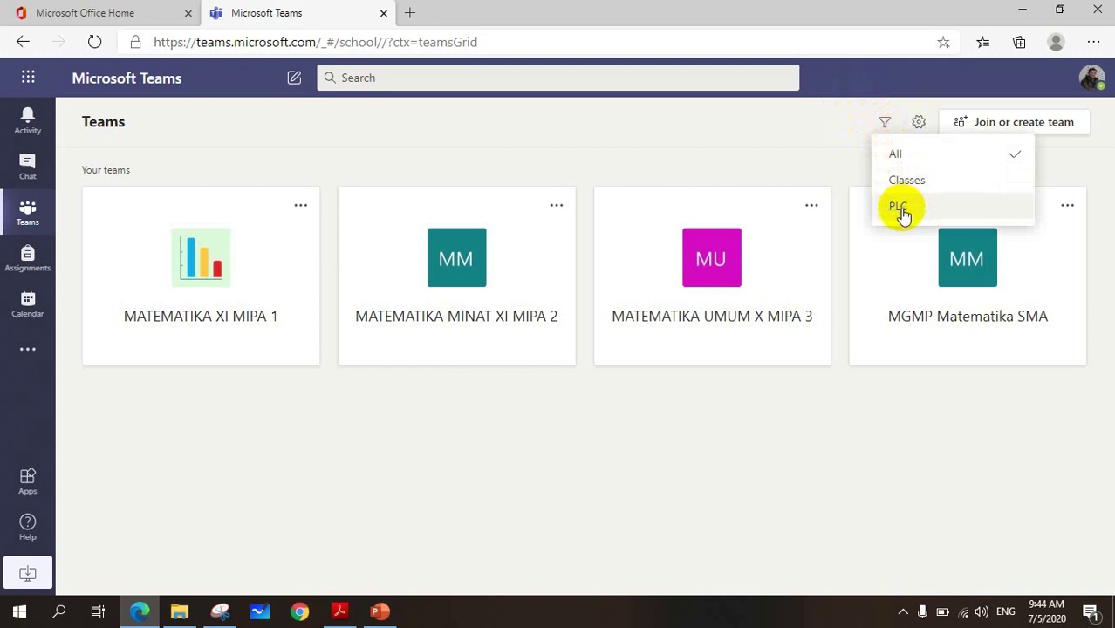
{"action": "left_click", "coordinate": [912, 184]}
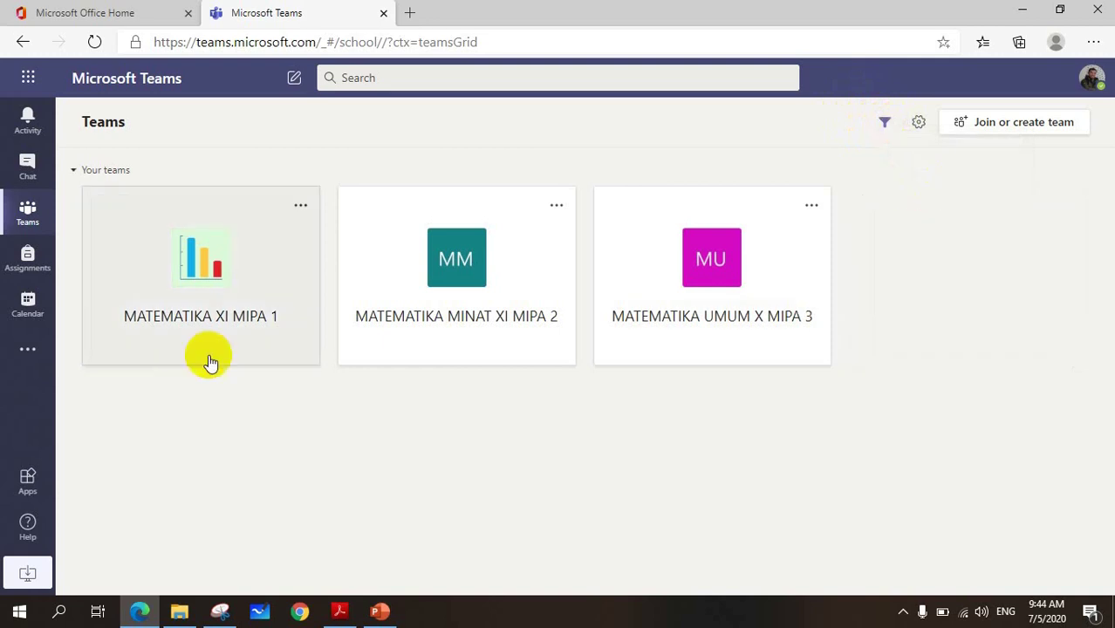
{"action": "left_click", "coordinate": [883, 124]}
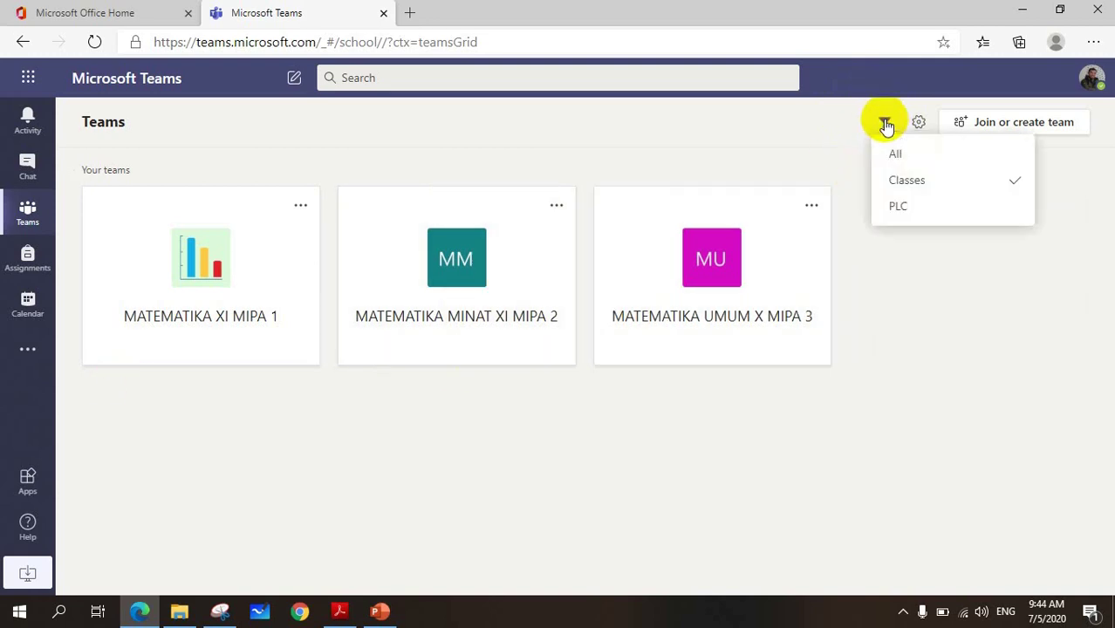
{"action": "left_click", "coordinate": [898, 209]}
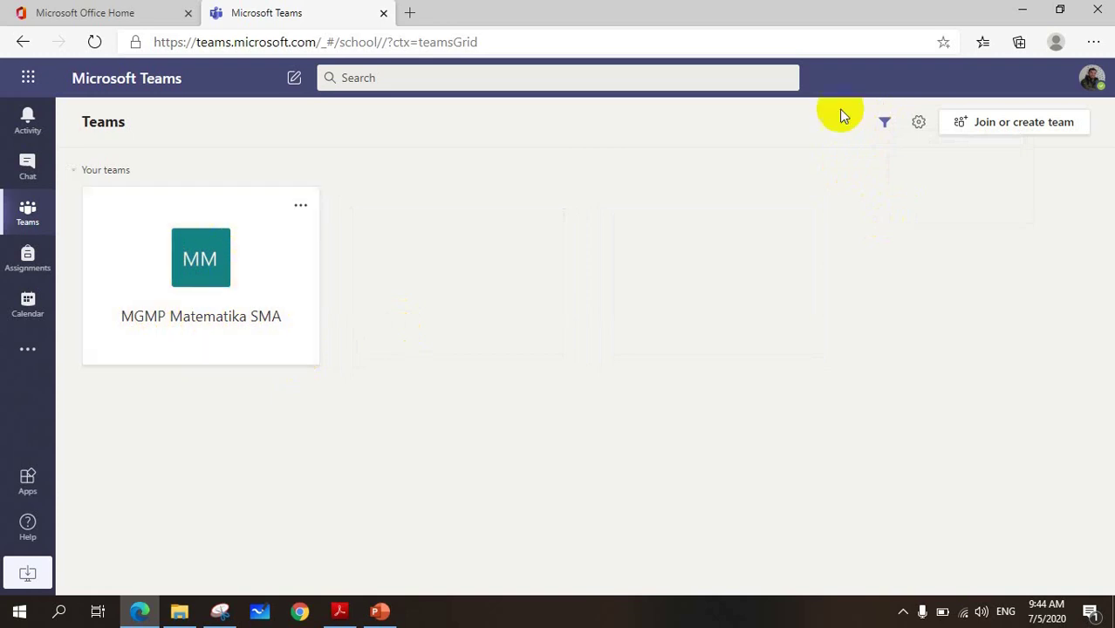
{"action": "left_click", "coordinate": [886, 124]}
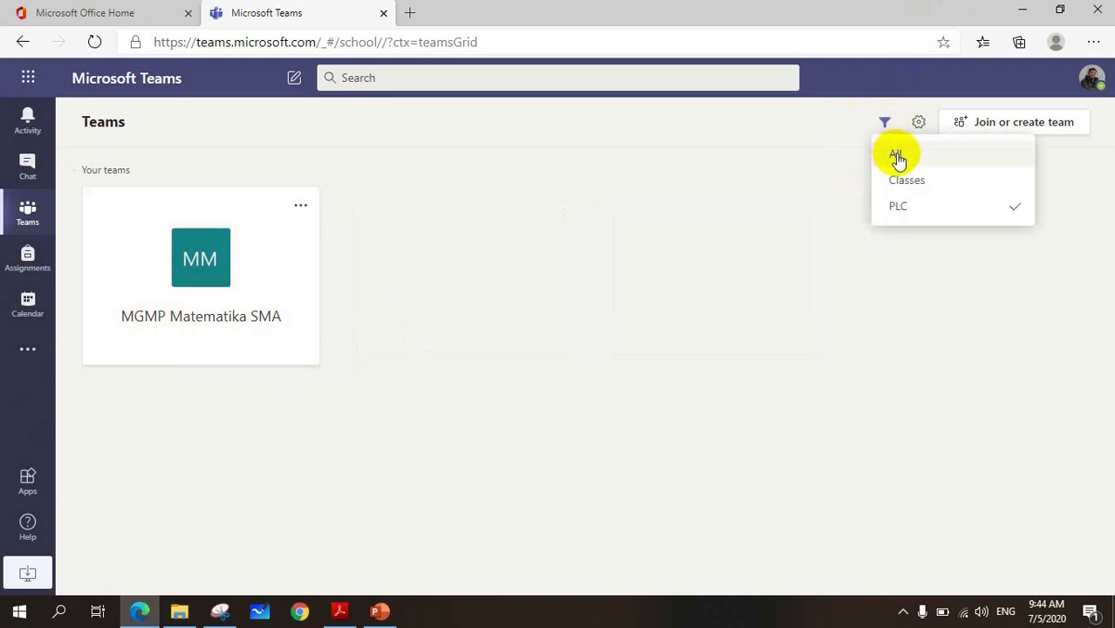
{"action": "left_click", "coordinate": [894, 155]}
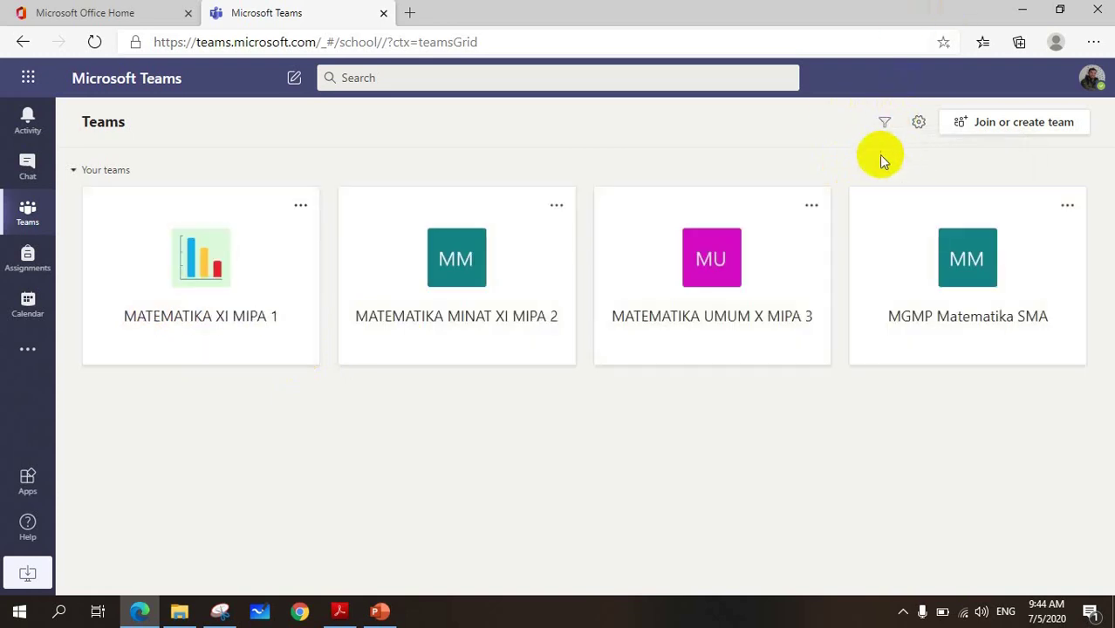
- Open the MATEMATIKA MINAT XI MIPA 2 tile and show its More options menu
{"action": "left_click", "coordinate": [467, 279]}
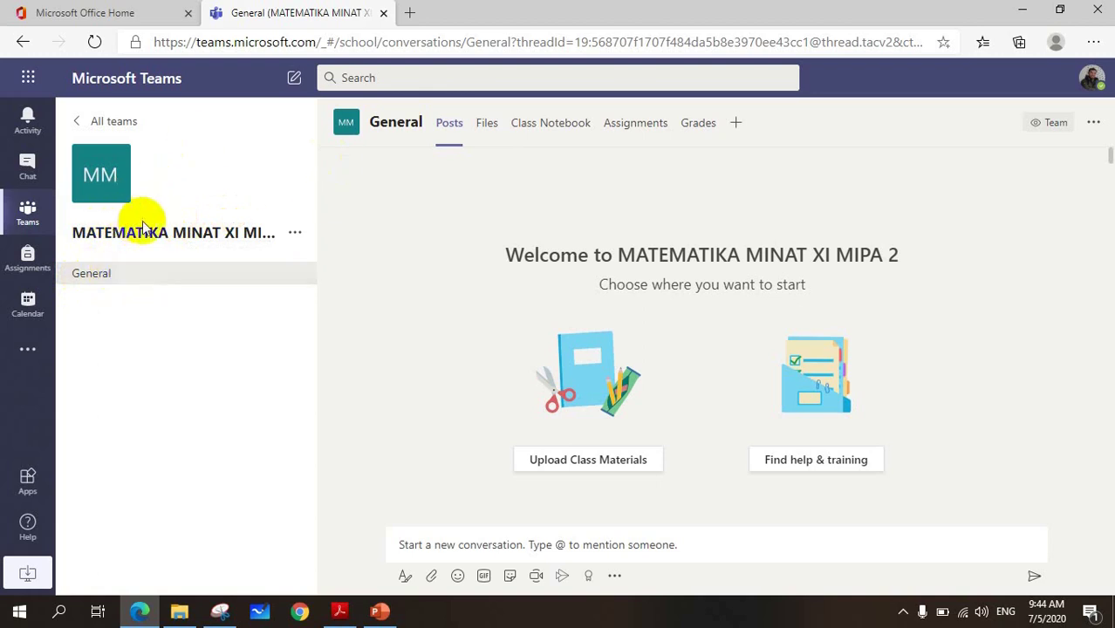
{"action": "left_click", "coordinate": [296, 234]}
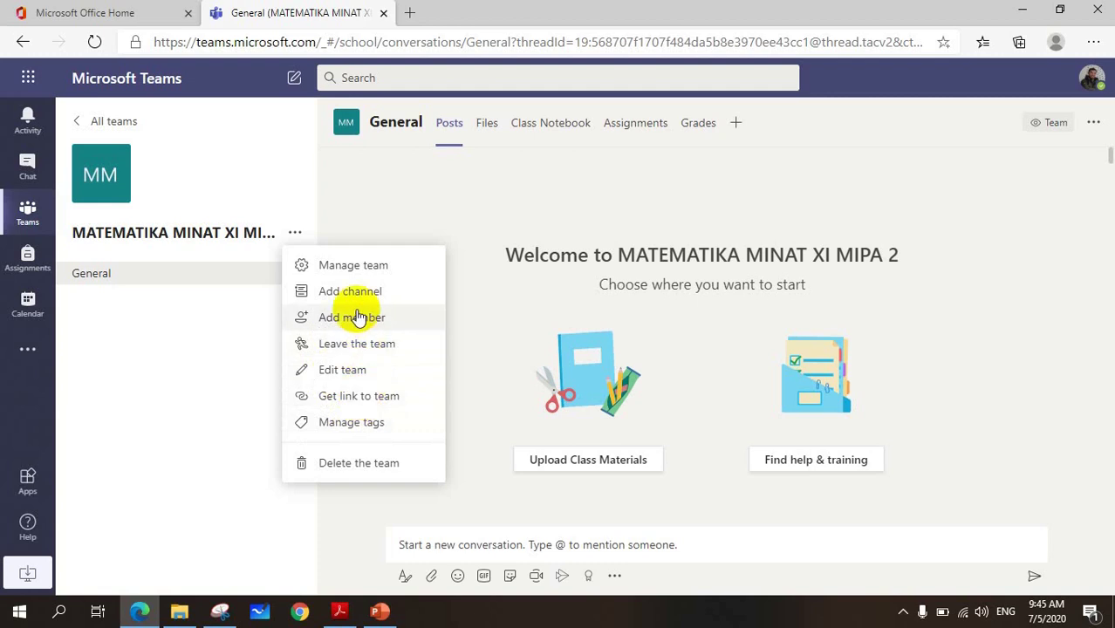
- Open Manage team and browse the Pending Requests, Channels and Settings tabs
{"action": "left_click", "coordinate": [349, 273]}
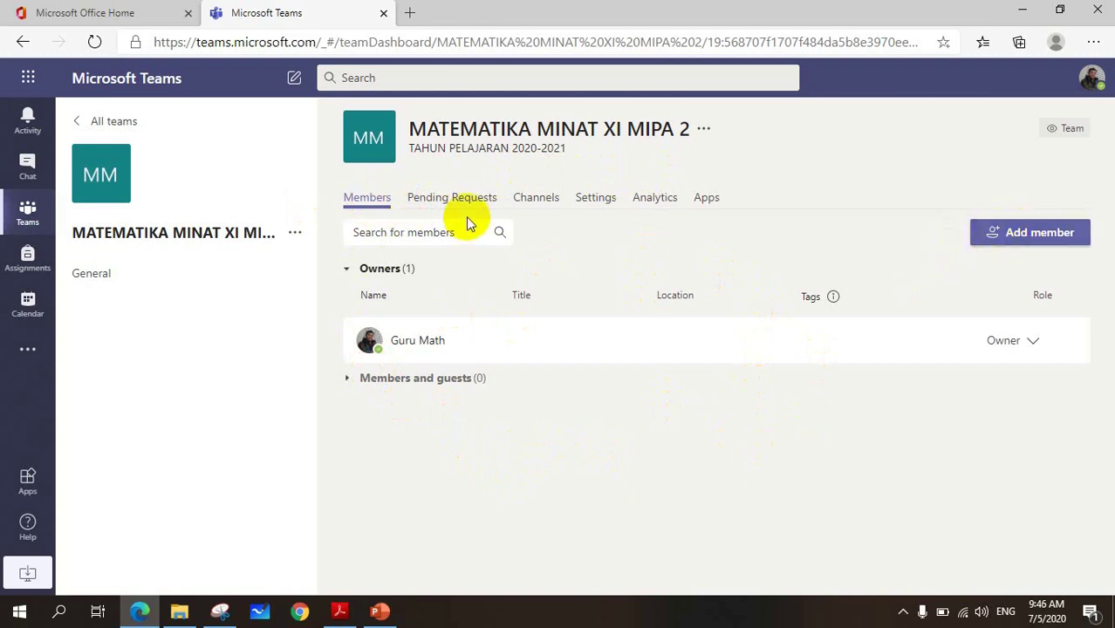
{"action": "left_click", "coordinate": [440, 201]}
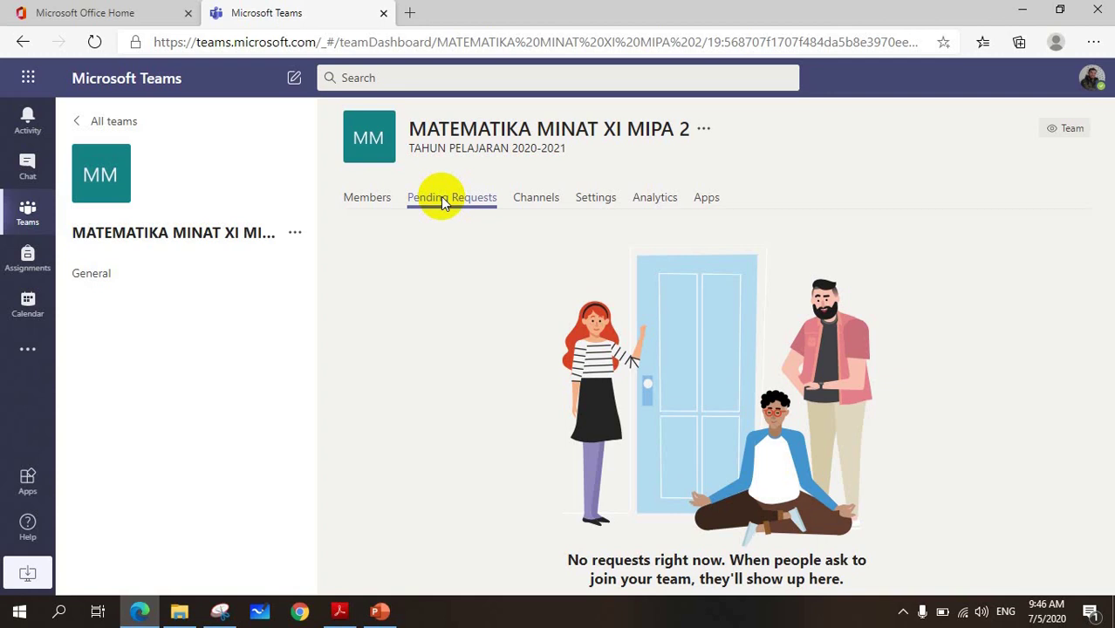
{"action": "left_click", "coordinate": [535, 201]}
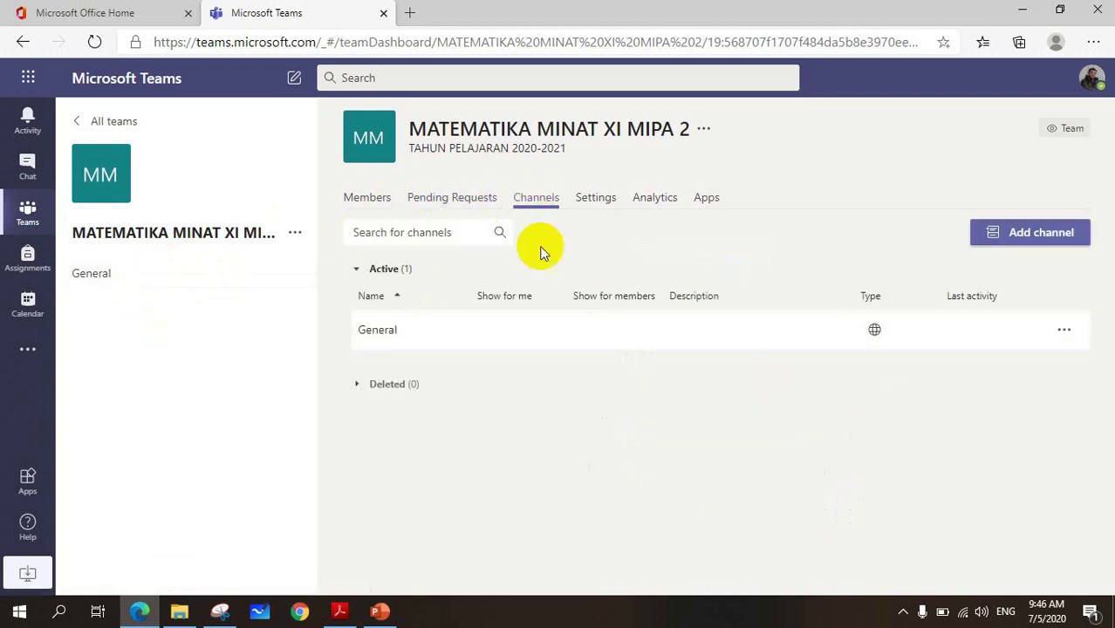
{"action": "left_click", "coordinate": [592, 198]}
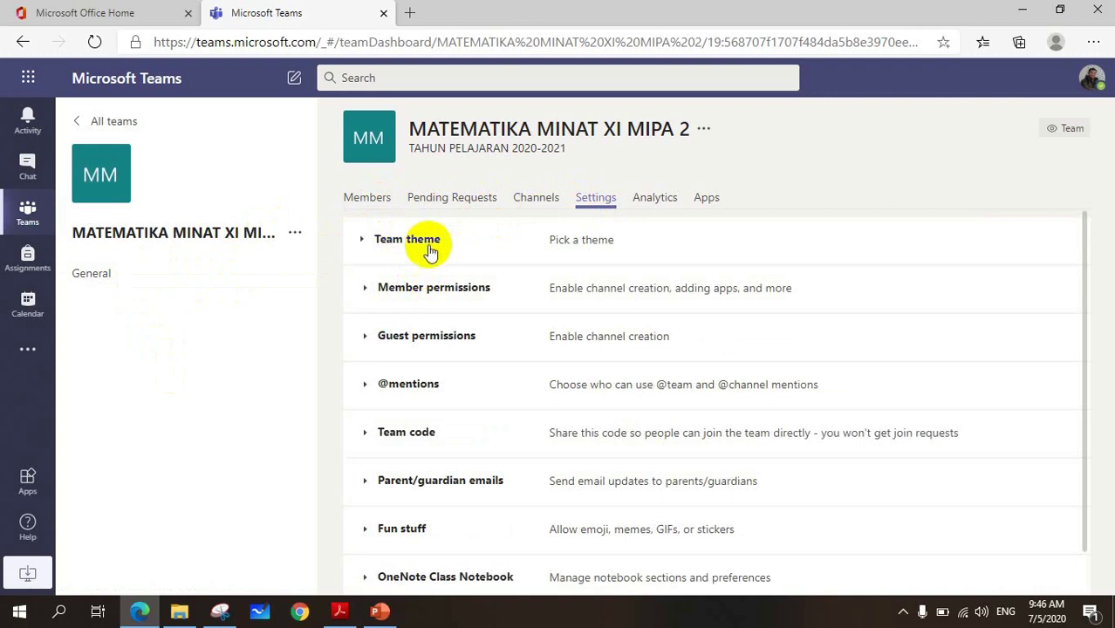
- Set the class subject to Mathematics and the pie-chart avatar, then save with Update
{"action": "left_click", "coordinate": [401, 248]}
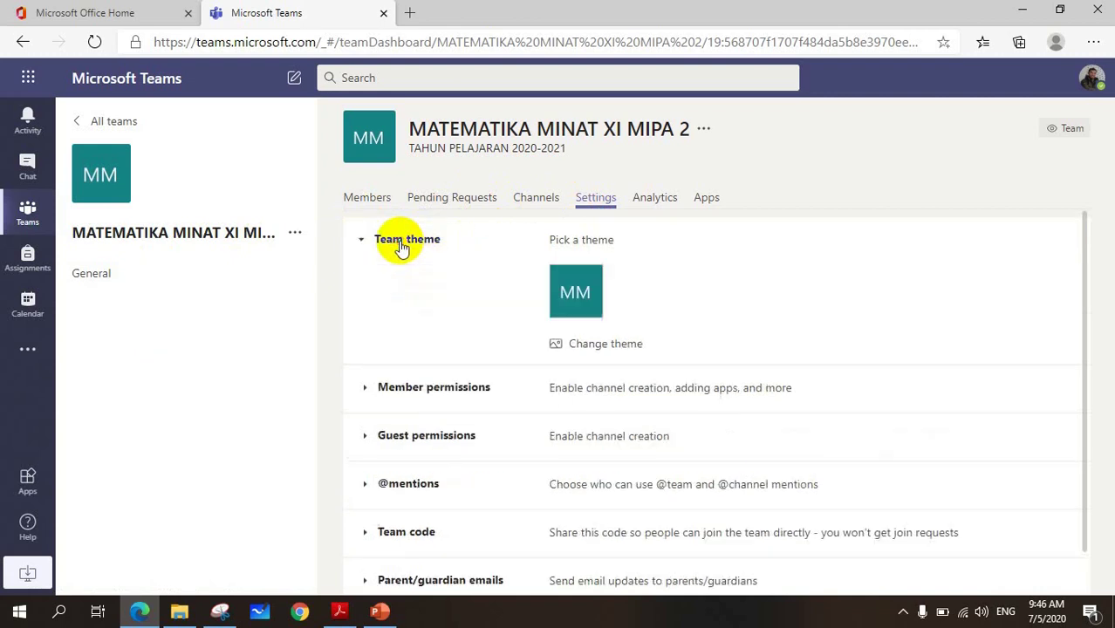
{"action": "left_click", "coordinate": [587, 347]}
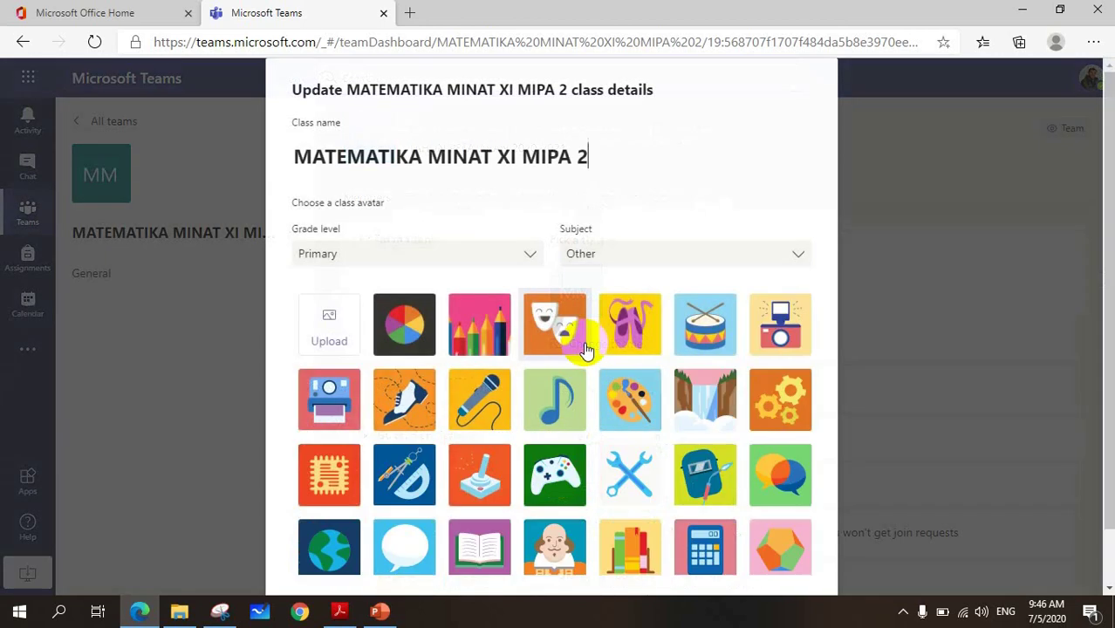
{"action": "scroll", "coordinate": [436, 462], "scroll_direction": "down", "scroll_amount": 5}
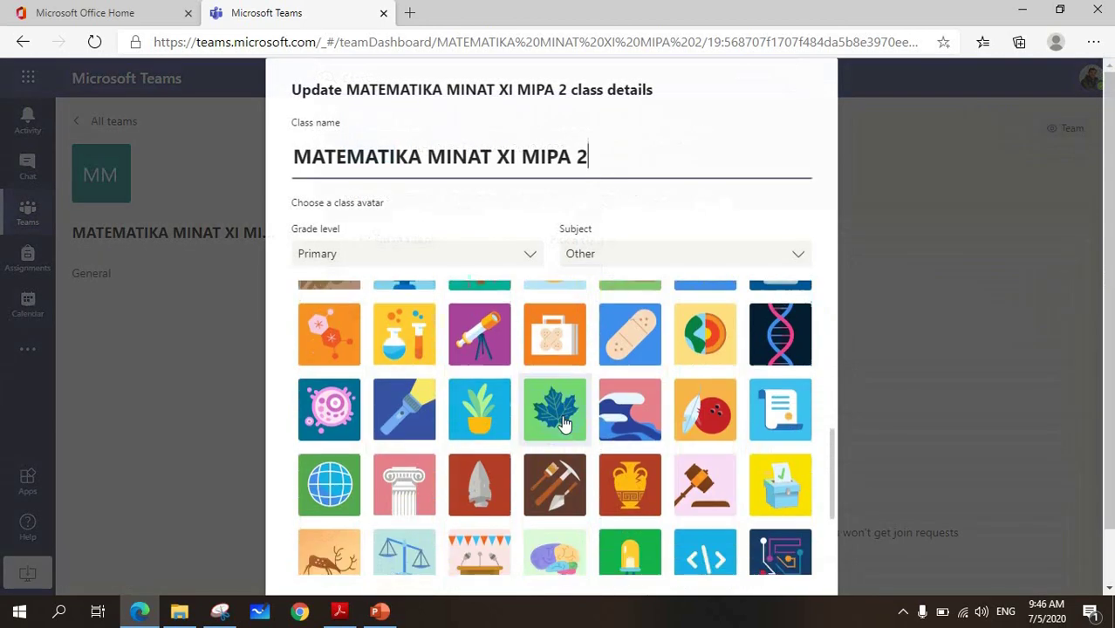
{"action": "left_click", "coordinate": [702, 258]}
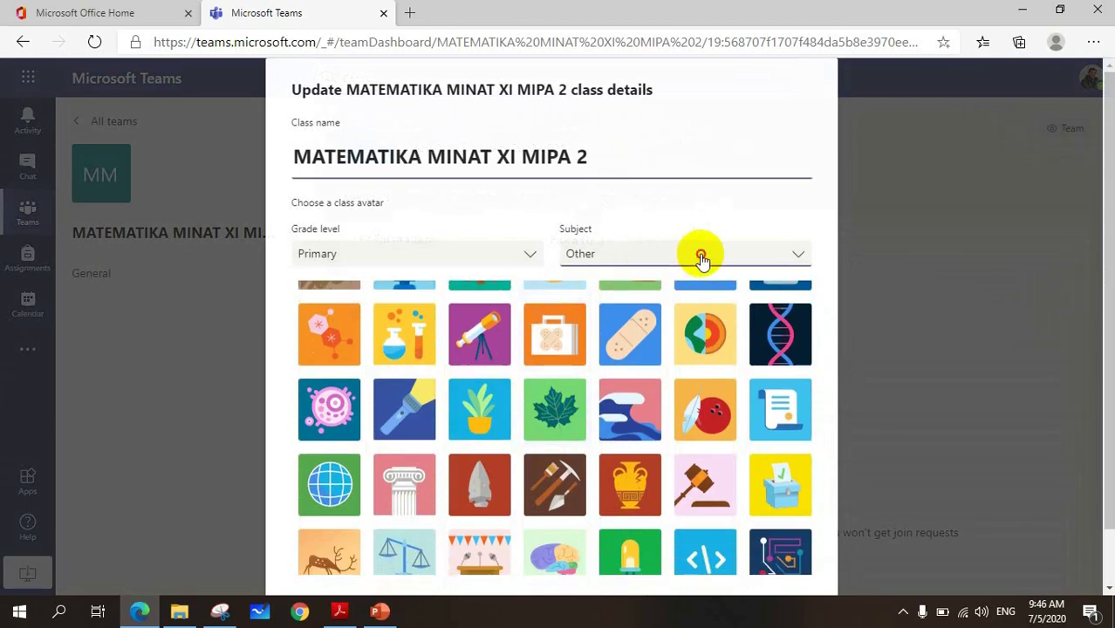
{"action": "scroll", "coordinate": [628, 349], "scroll_direction": "down", "scroll_amount": 1}
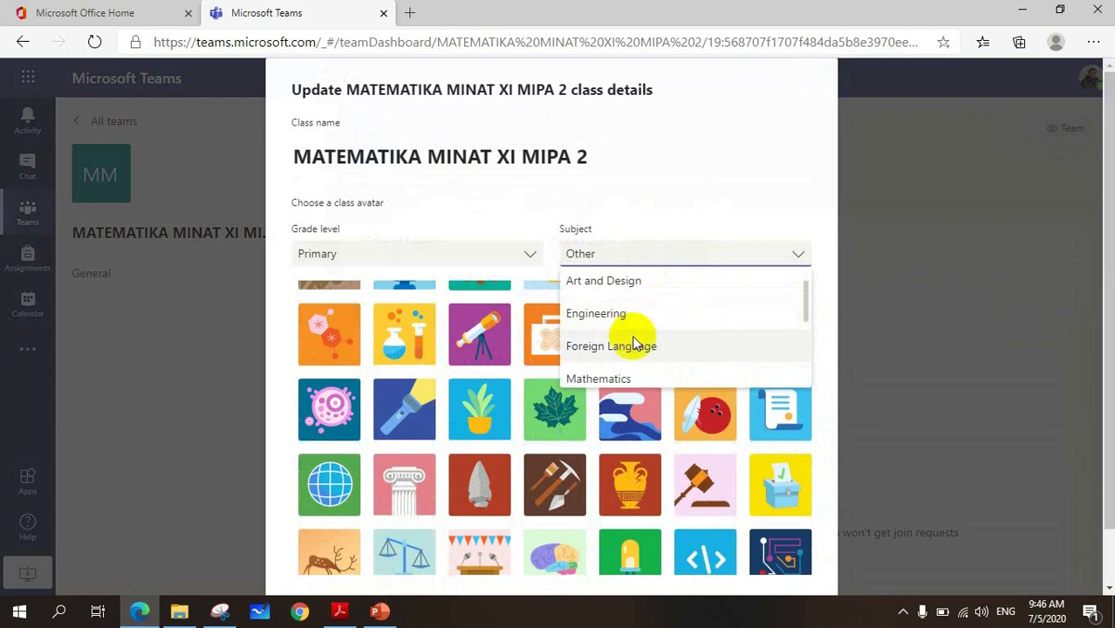
{"action": "left_click", "coordinate": [622, 361]}
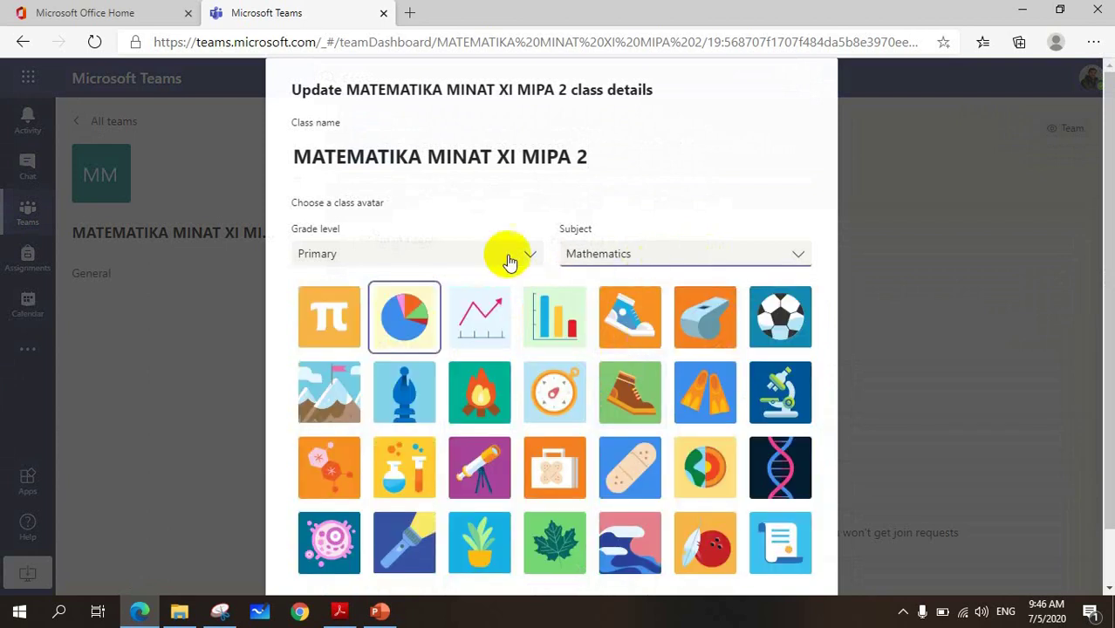
{"action": "left_click", "coordinate": [402, 322]}
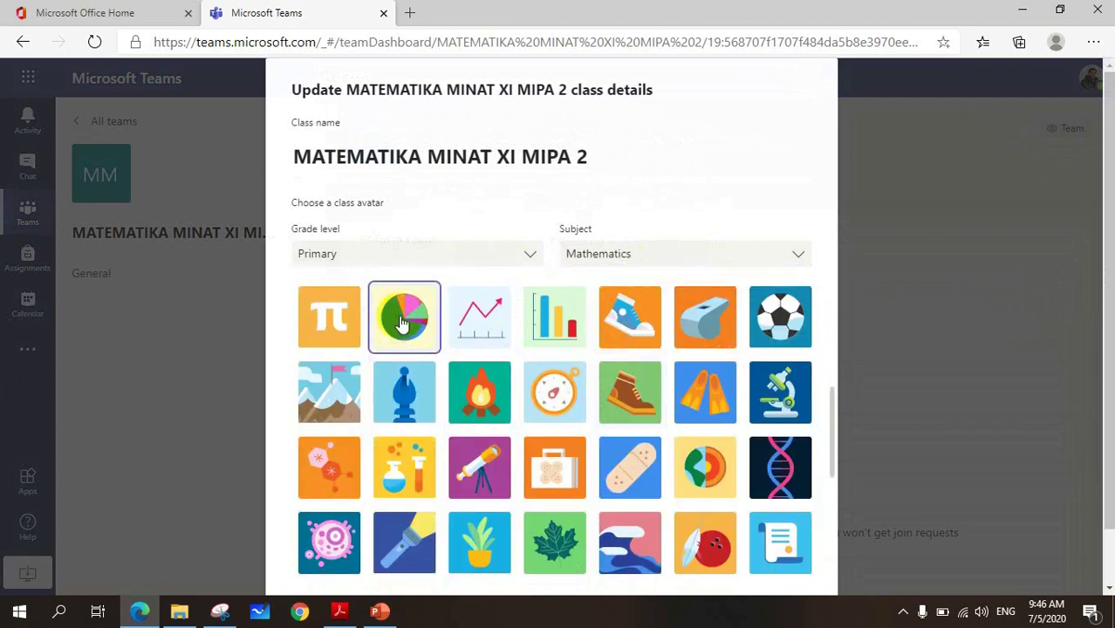
{"action": "left_click_drag", "start_coordinate": [819, 417], "coordinate": [776, 610]}
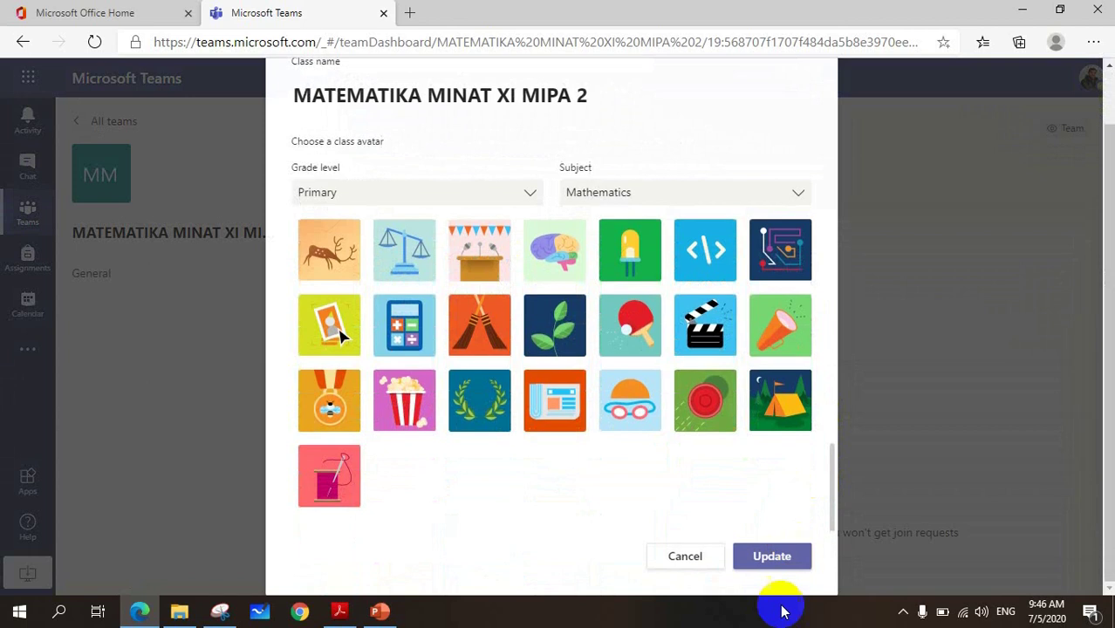
{"action": "left_click", "coordinate": [779, 556]}
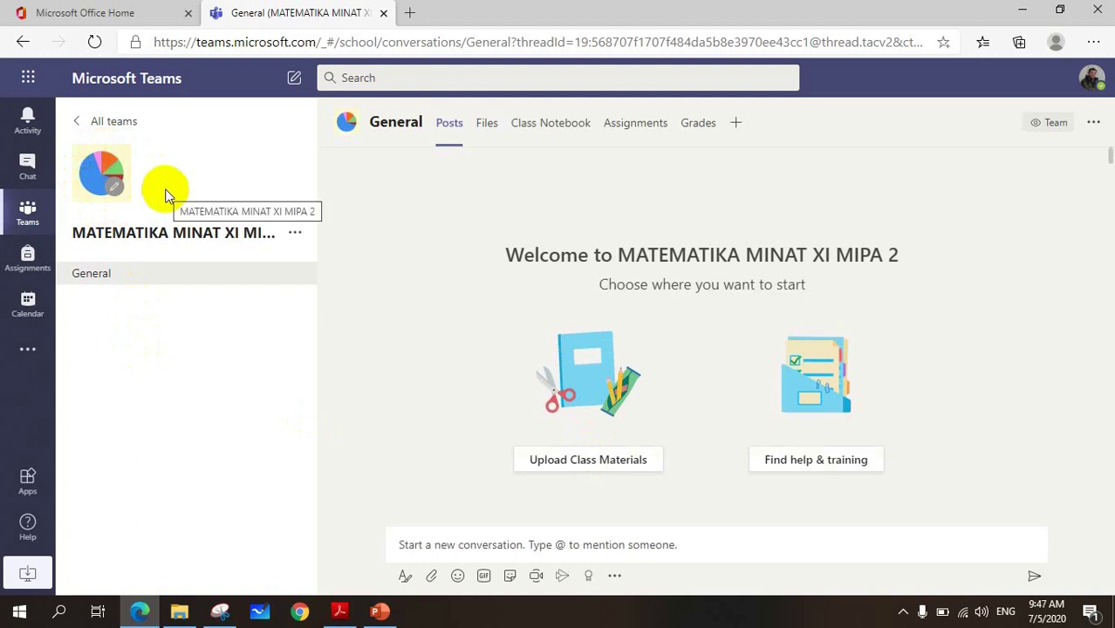
- Reopen Manage team on the Settings tab and briefly expand Guest permissions
{"action": "left_click", "coordinate": [293, 236]}
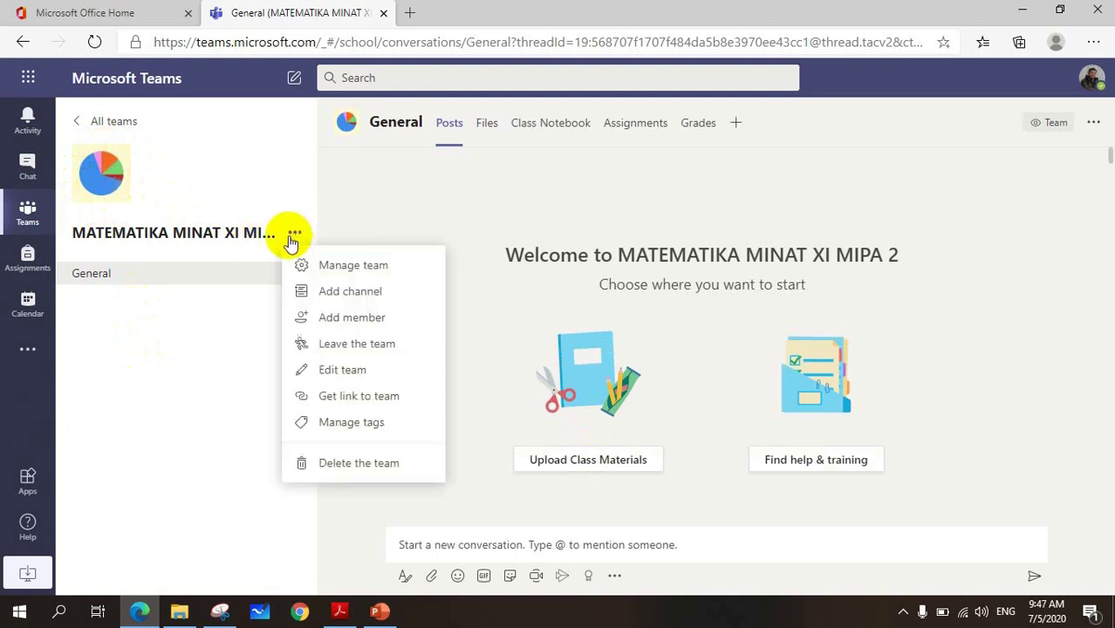
{"action": "left_click", "coordinate": [314, 265]}
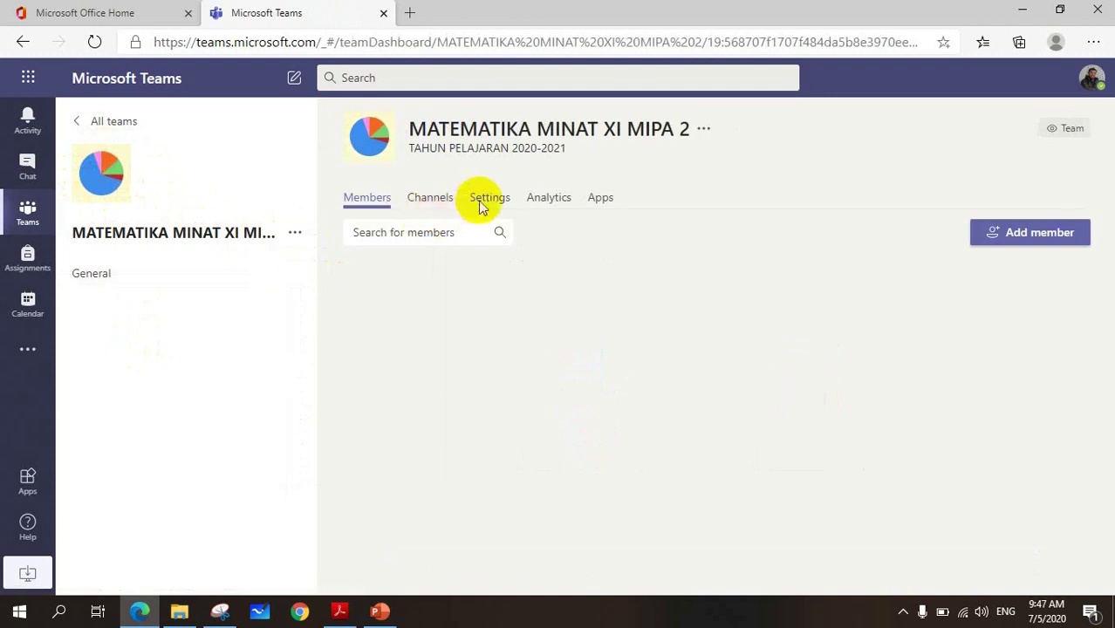
{"action": "left_click", "coordinate": [480, 205]}
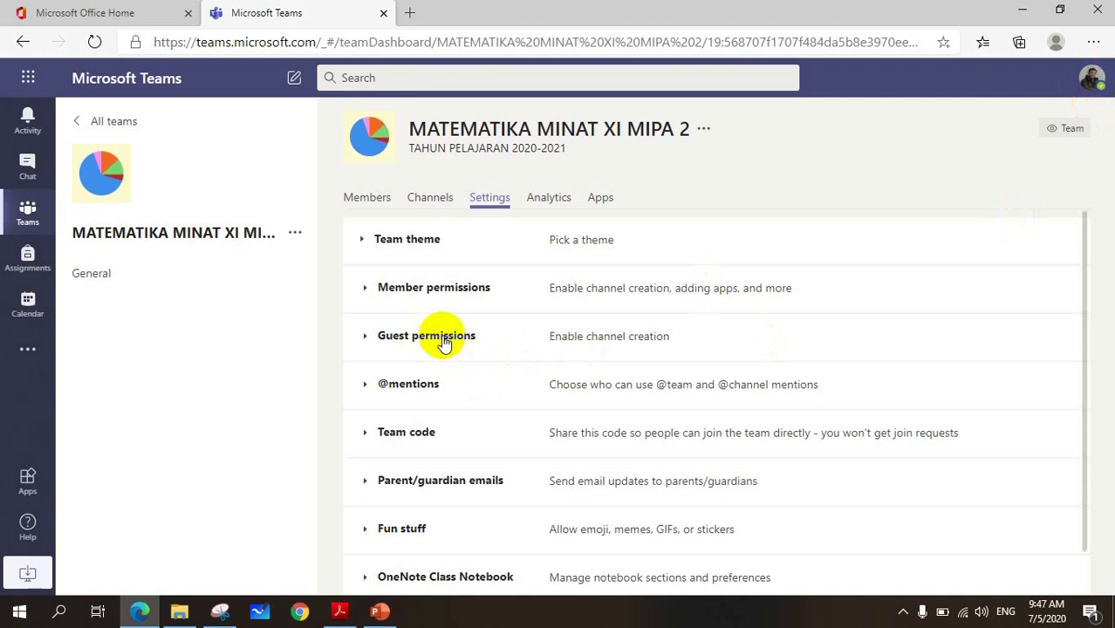
{"action": "left_click", "coordinate": [445, 340]}
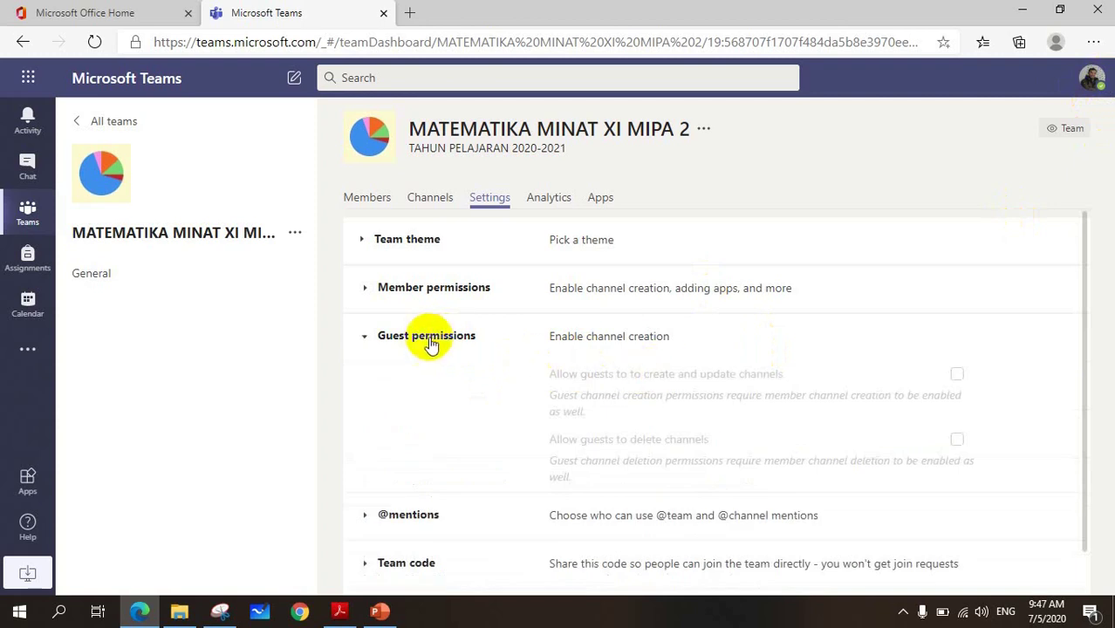
{"action": "left_click", "coordinate": [429, 342]}
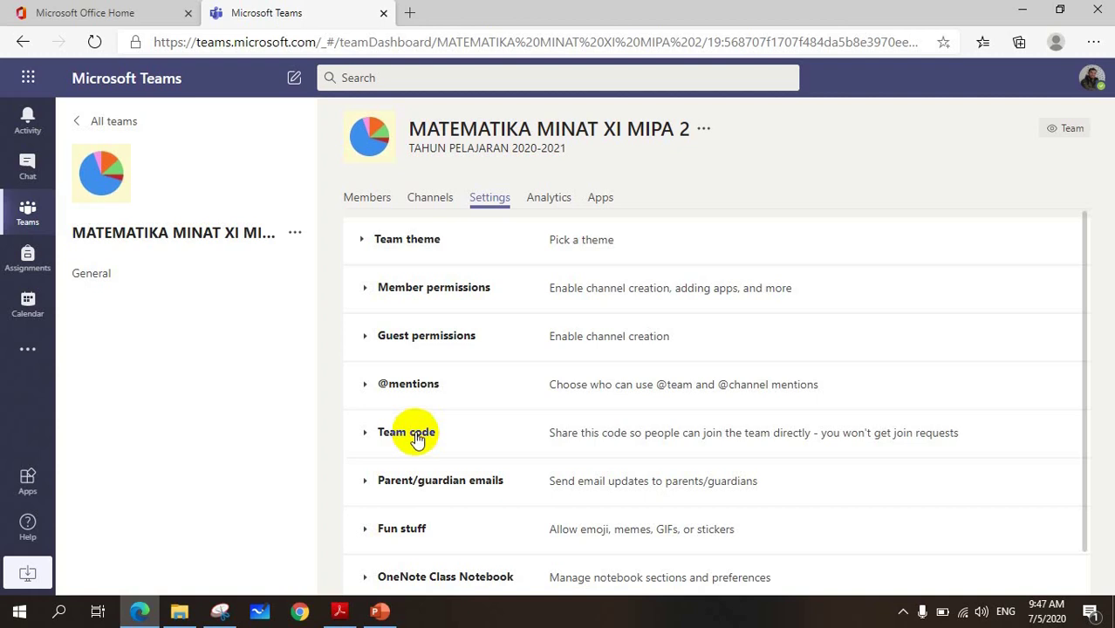
{"action": "scroll", "coordinate": [432, 436], "scroll_direction": "down", "scroll_amount": 1}
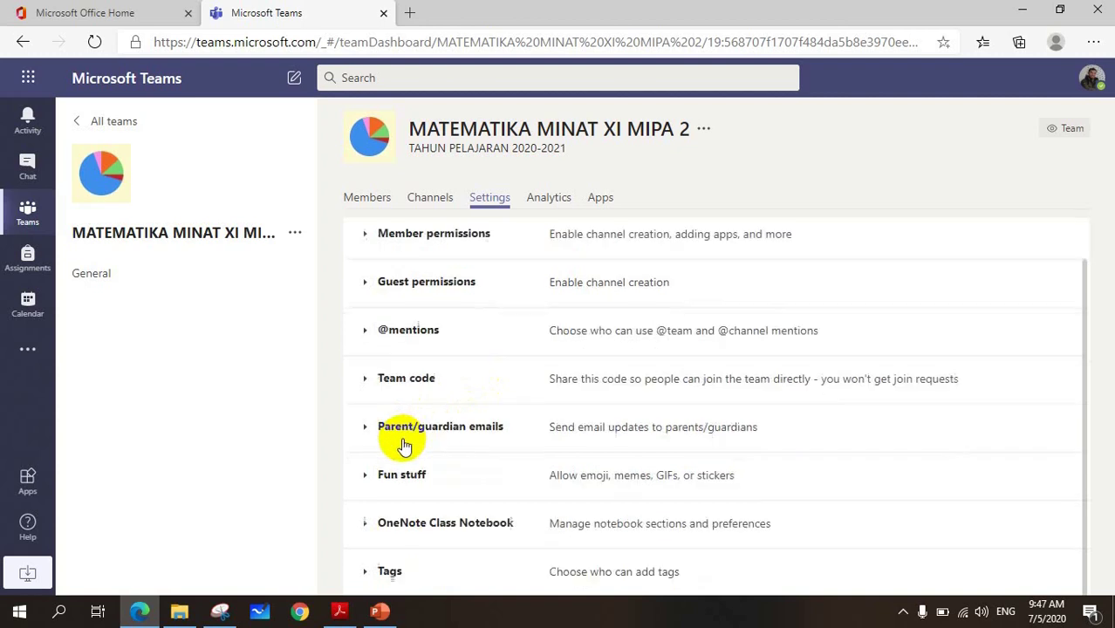
- Generate a team join code, view it full screen, then exit back to settings
{"action": "left_click", "coordinate": [397, 384]}
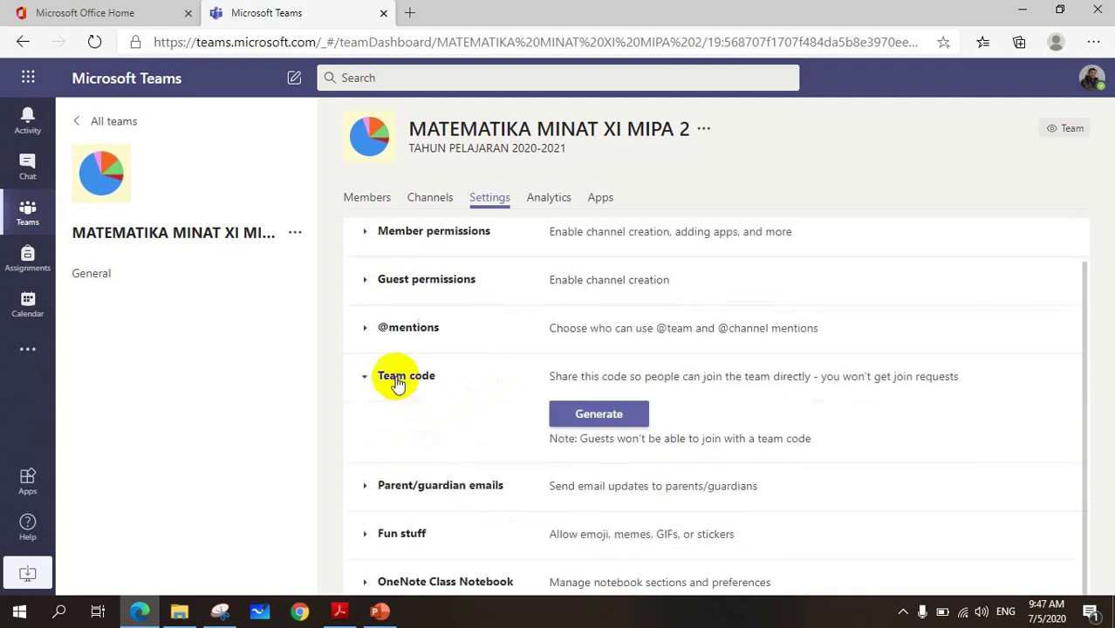
{"action": "left_click", "coordinate": [605, 416]}
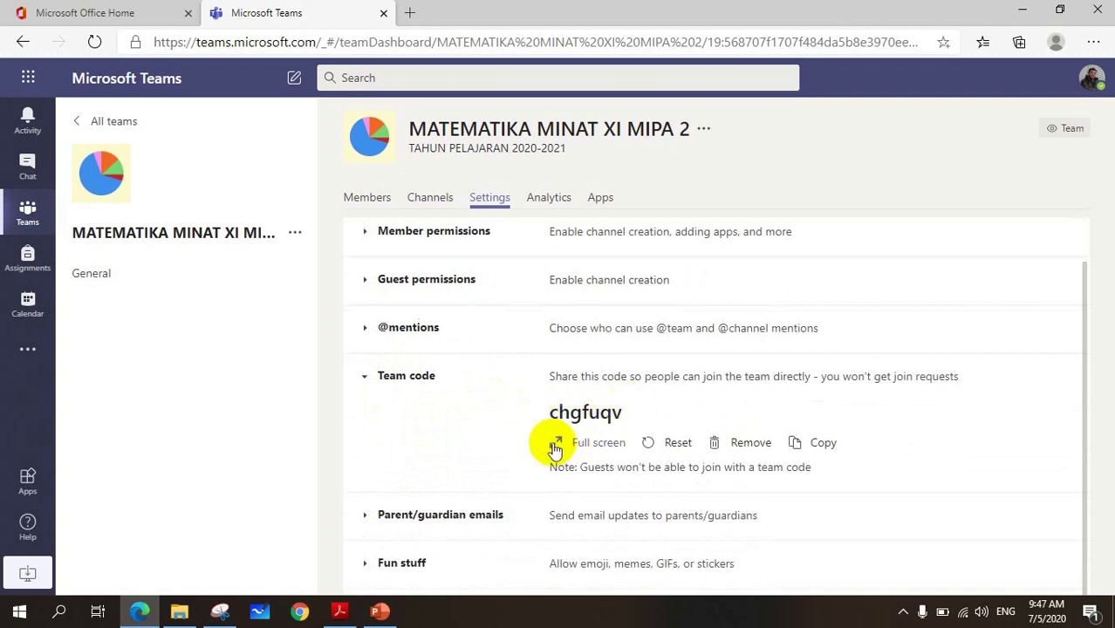
{"action": "left_click", "coordinate": [555, 447]}
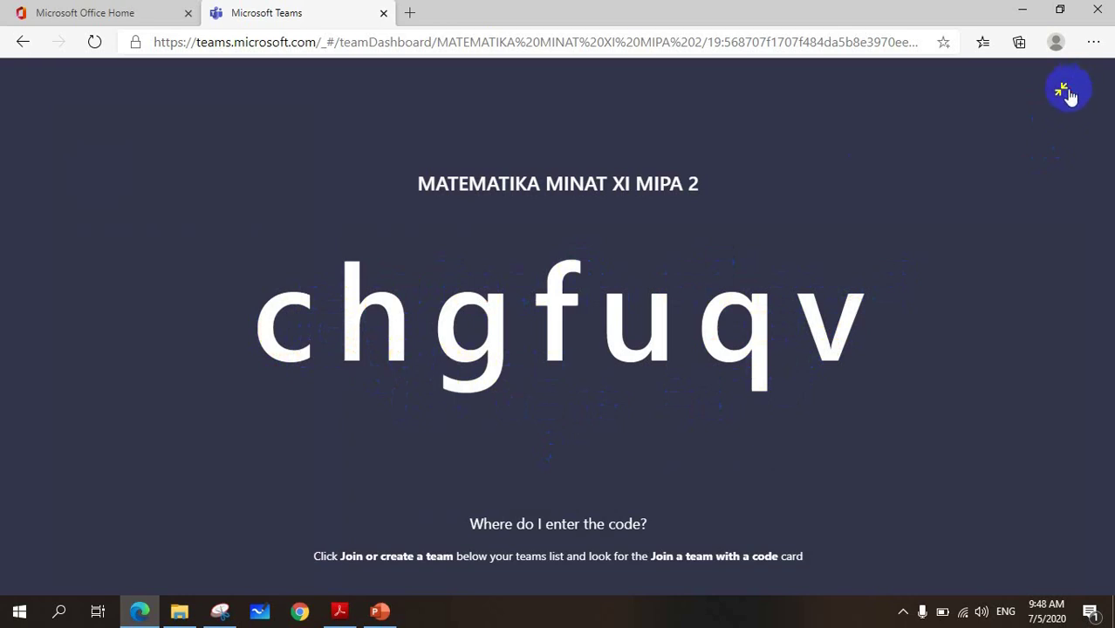
{"action": "left_click", "coordinate": [1061, 89]}
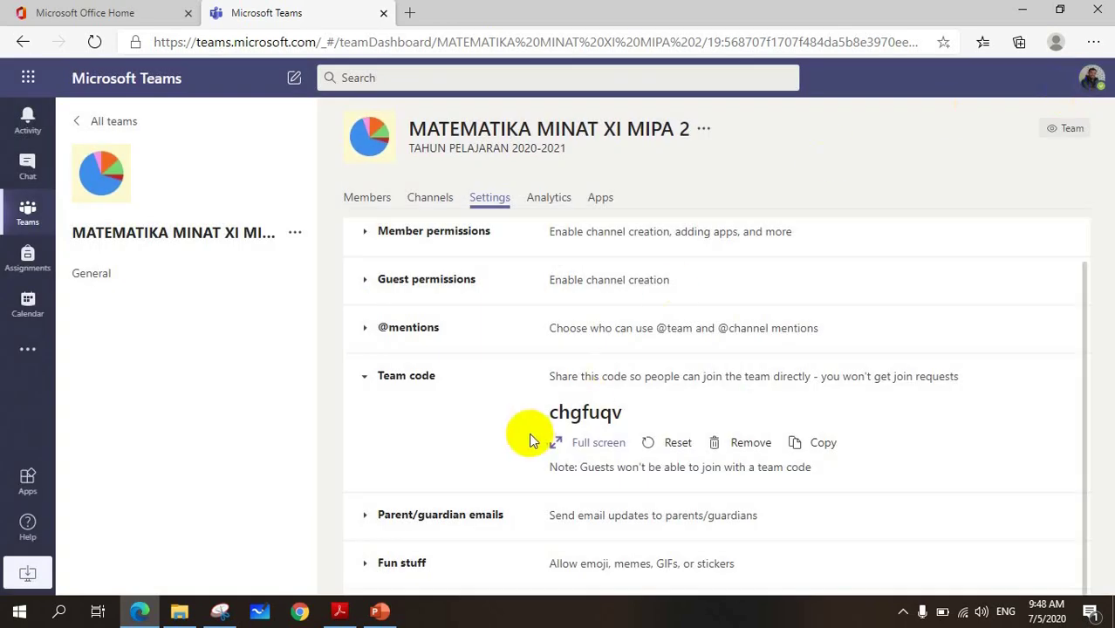
{"action": "scroll", "coordinate": [529, 438], "scroll_direction": "down", "scroll_amount": 1}
{"action": "scroll", "coordinate": [514, 427], "scroll_direction": "down", "scroll_amount": 1}
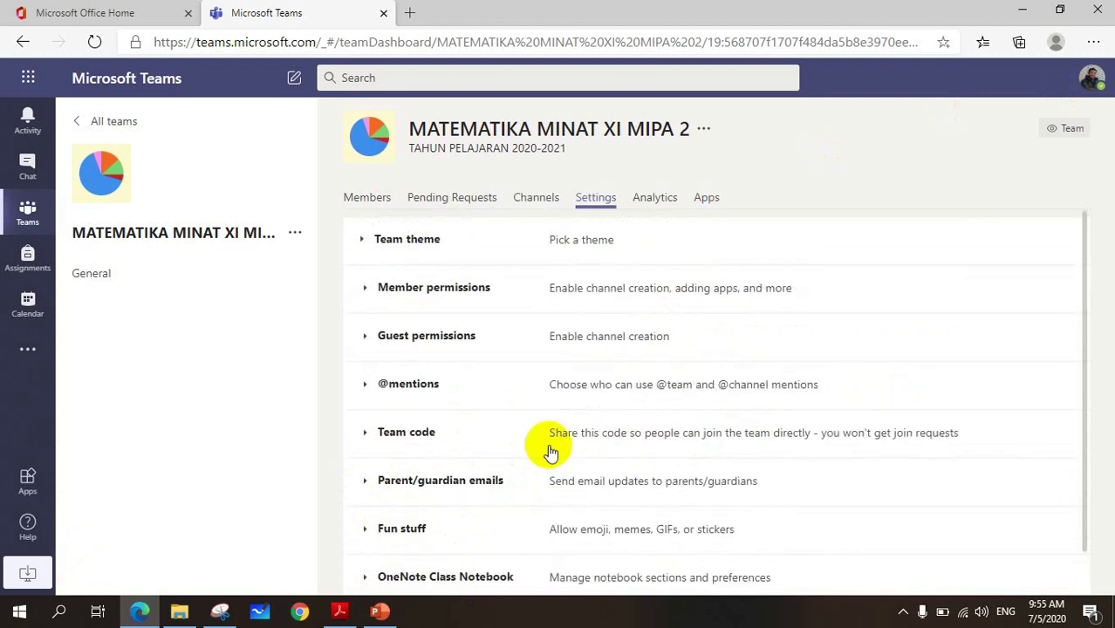
- Check the team's Apps tab and browse More apps, then return to the General channel
{"action": "left_click", "coordinate": [708, 200]}
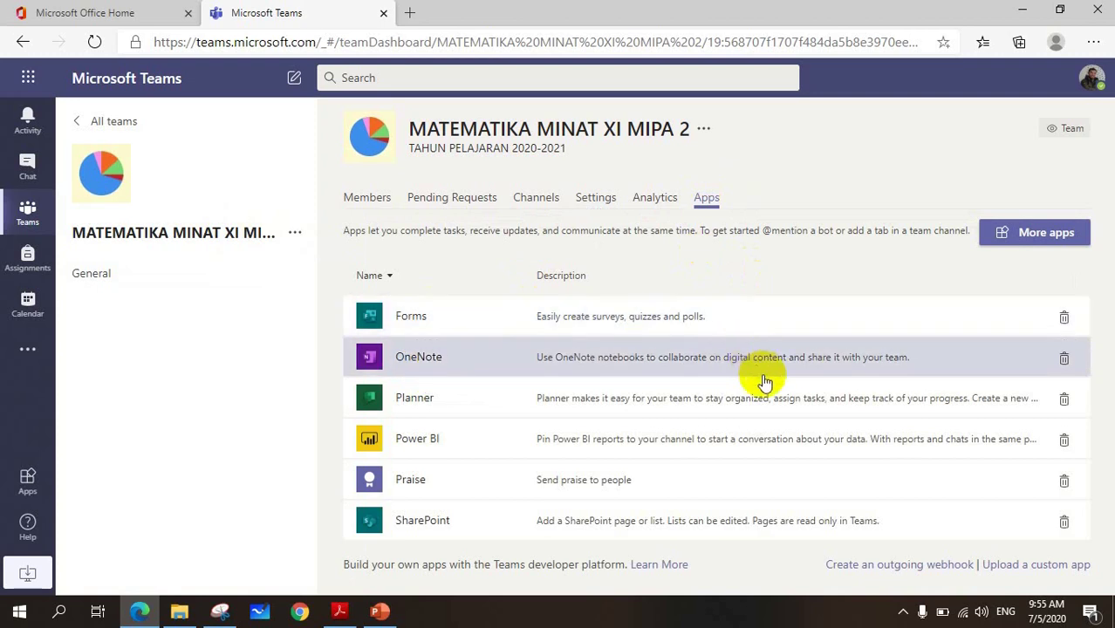
{"action": "left_click", "coordinate": [1039, 237]}
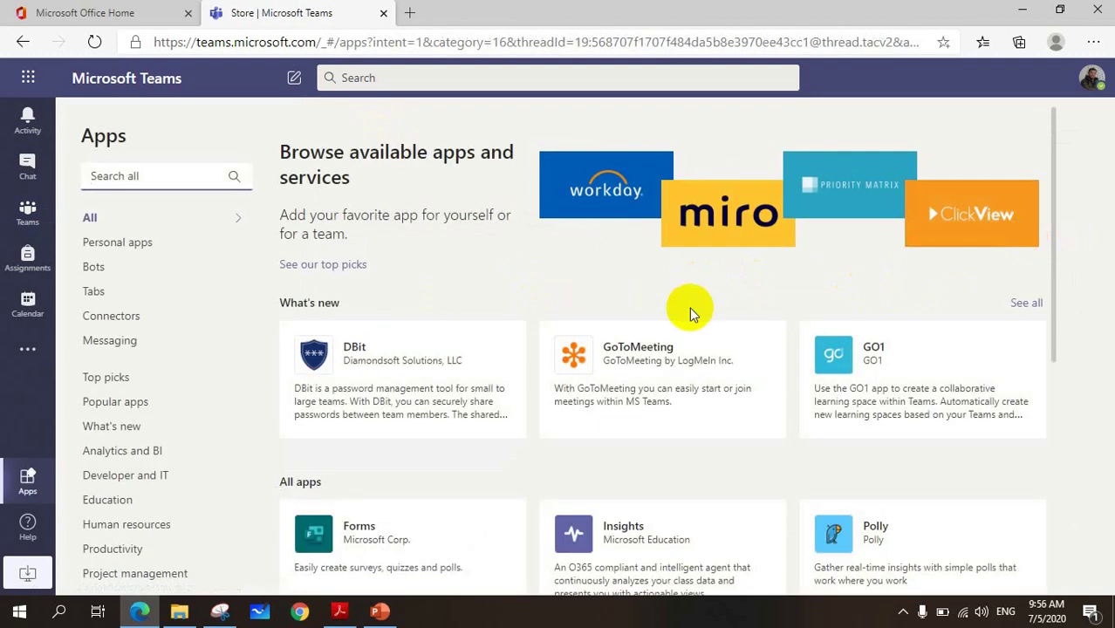
{"action": "scroll", "coordinate": [499, 375], "scroll_direction": "down", "scroll_amount": 3}
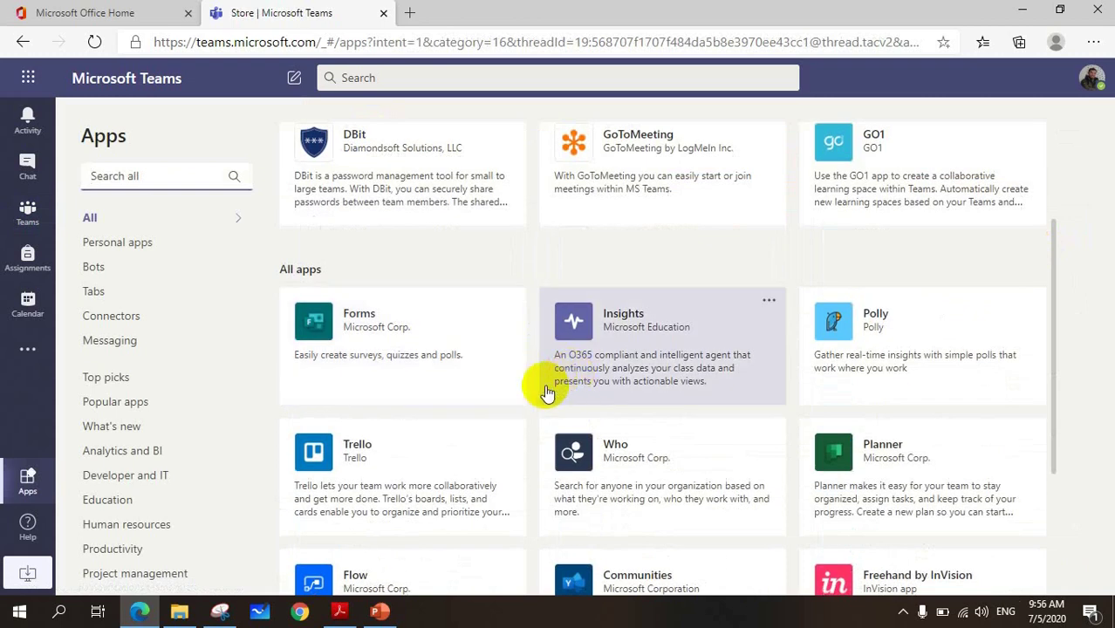
{"action": "scroll", "coordinate": [828, 312], "scroll_direction": "down", "scroll_amount": 2}
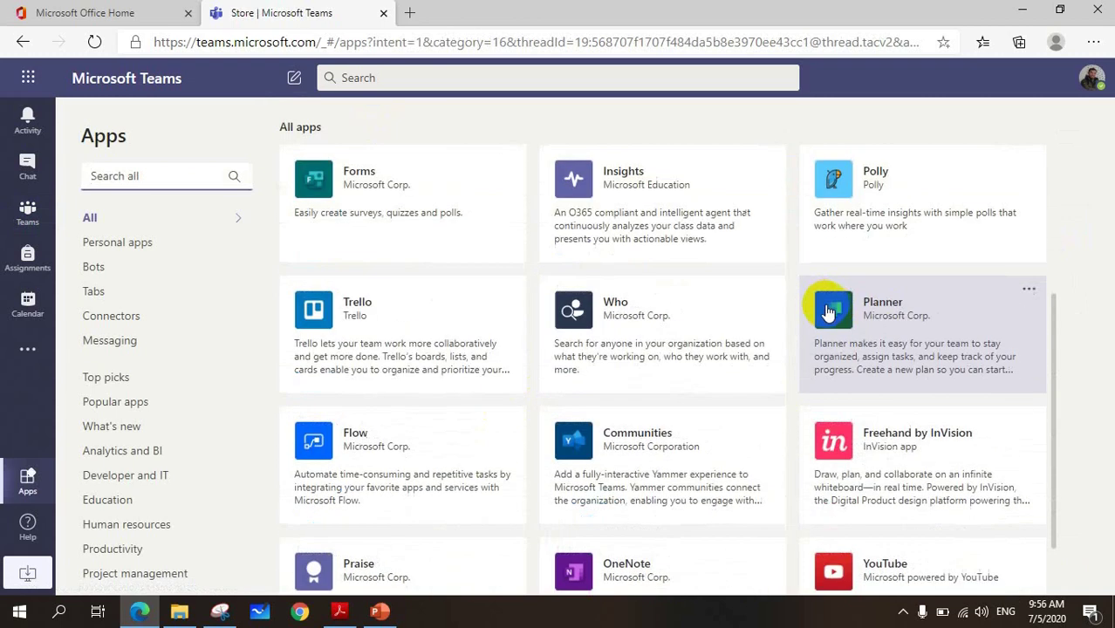
{"action": "scroll", "coordinate": [650, 334], "scroll_direction": "down", "scroll_amount": 1}
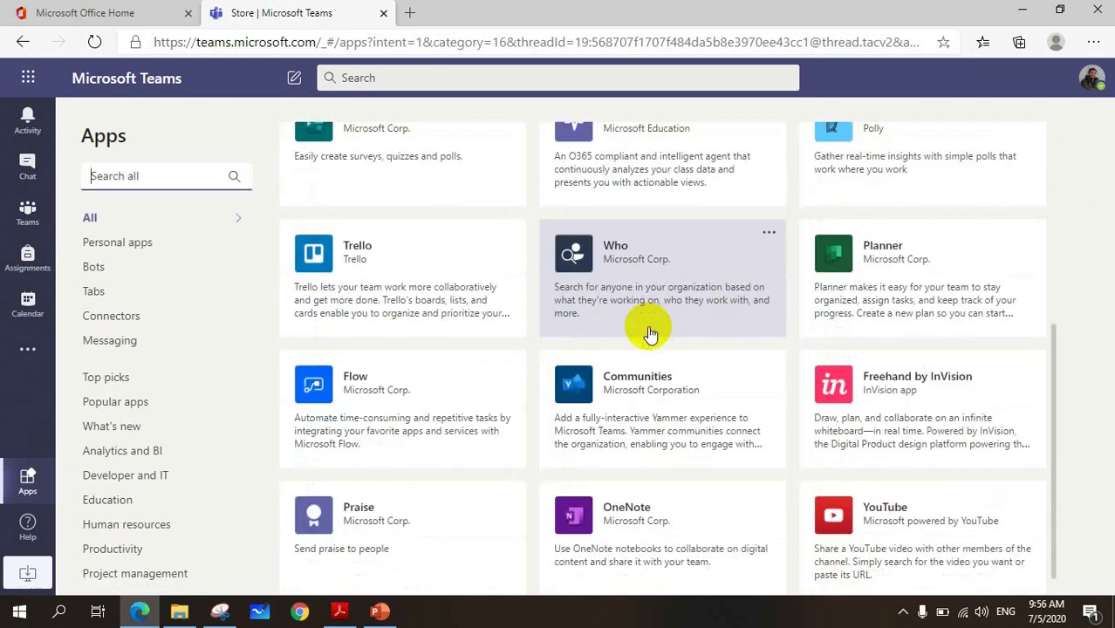
{"action": "scroll", "coordinate": [650, 334], "scroll_direction": "down", "scroll_amount": 2}
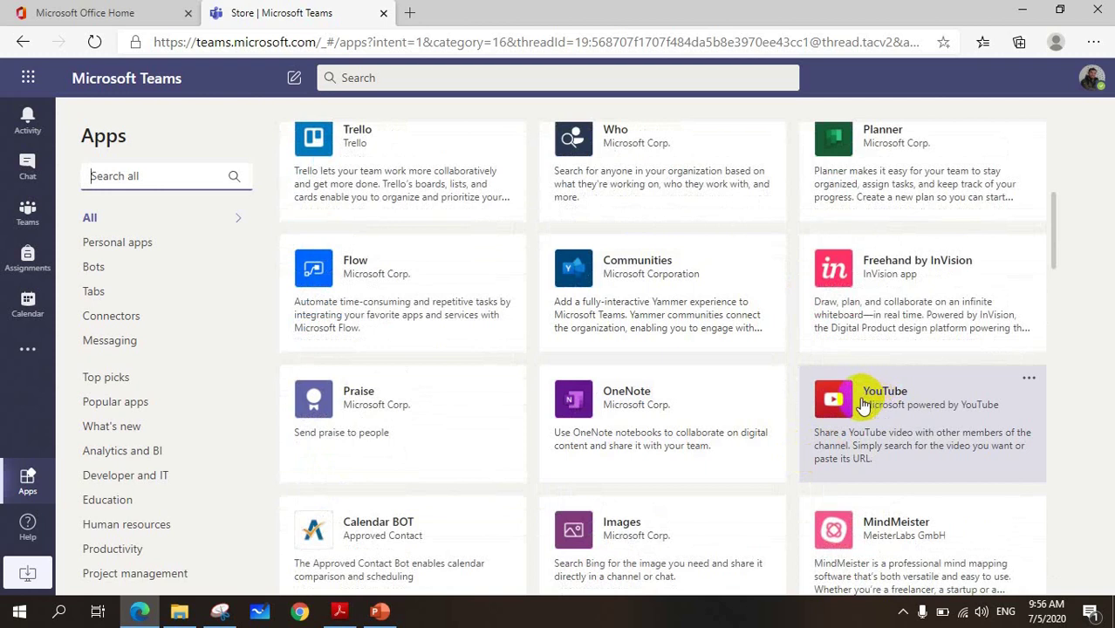
{"action": "scroll", "coordinate": [530, 398], "scroll_direction": "down", "scroll_amount": 3}
{"action": "scroll", "coordinate": [531, 398], "scroll_direction": "up", "scroll_amount": 5}
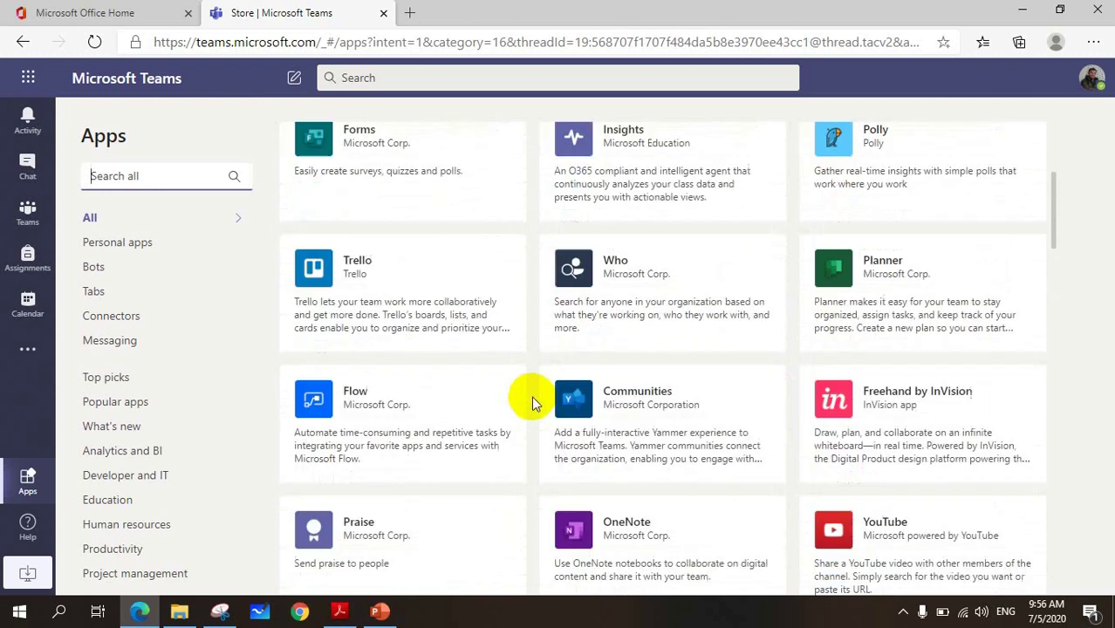
{"action": "scroll", "coordinate": [531, 397], "scroll_direction": "up", "scroll_amount": 5}
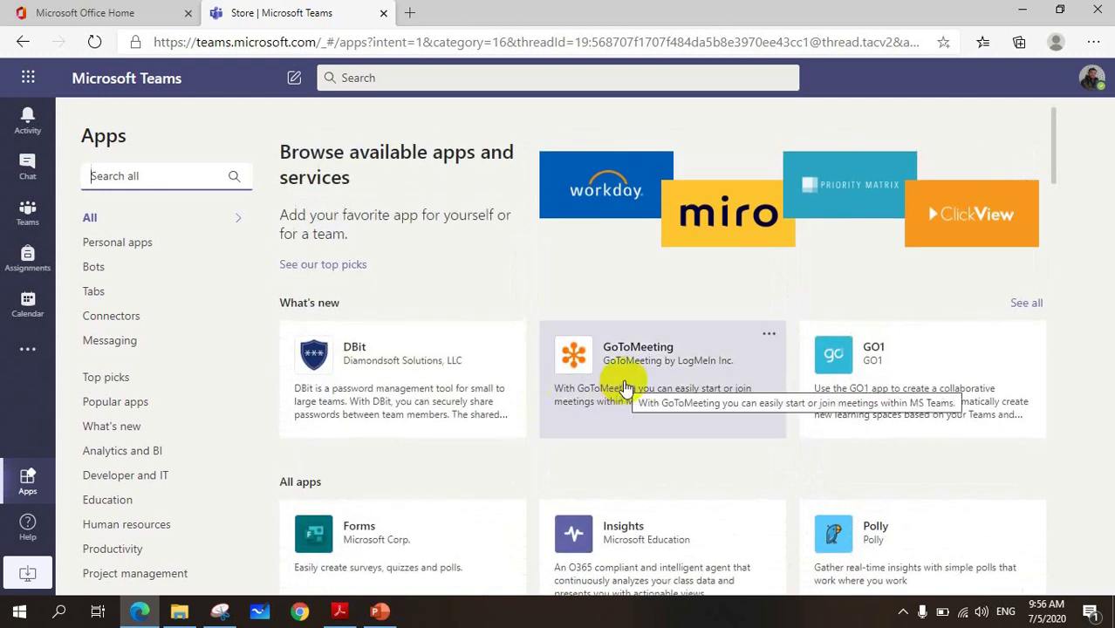
{"action": "left_click", "coordinate": [27, 216]}
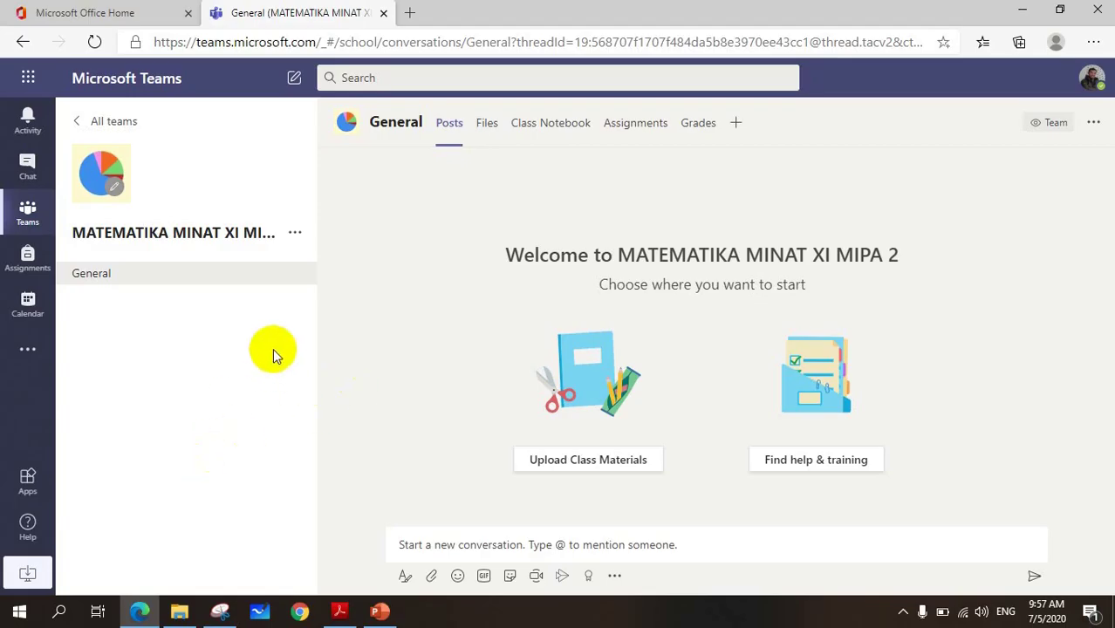
- Choose Add member from the MATEMATIKA MINAT XI MIPA 2 options menu
{"action": "left_click", "coordinate": [296, 234]}
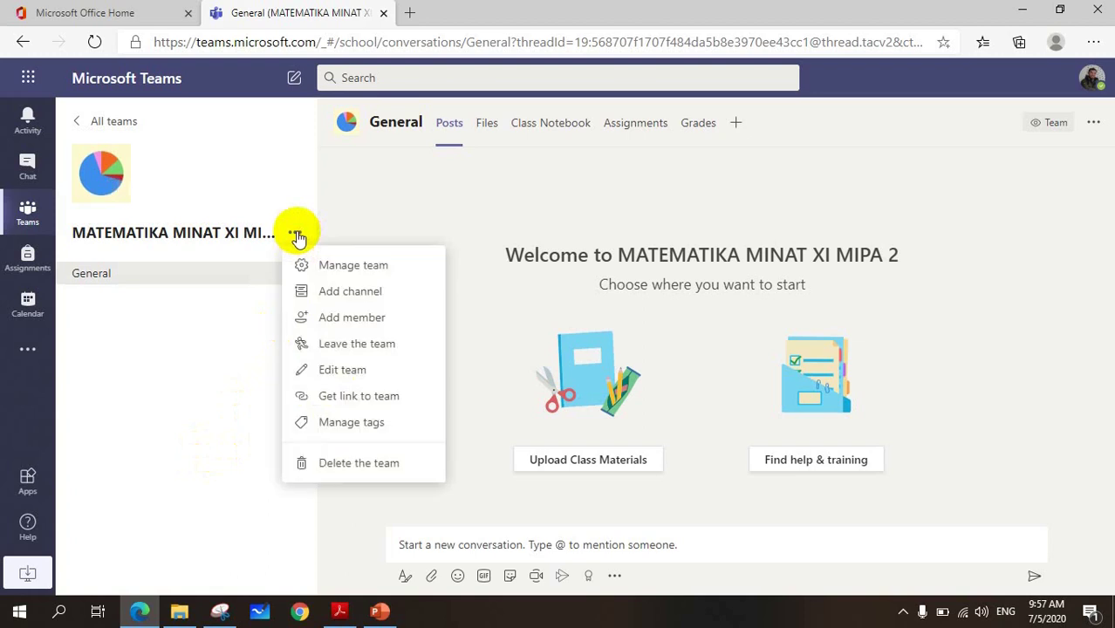
{"action": "left_click", "coordinate": [337, 319]}
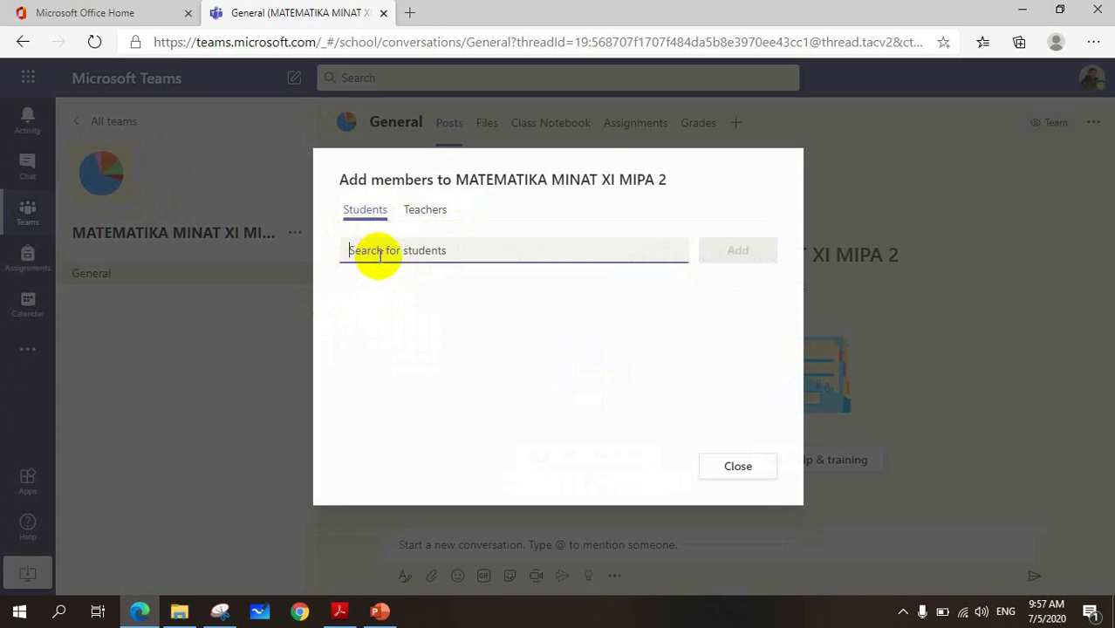
- Search for and add two students to the class by name
{"action": "type", "text": "hasr"}
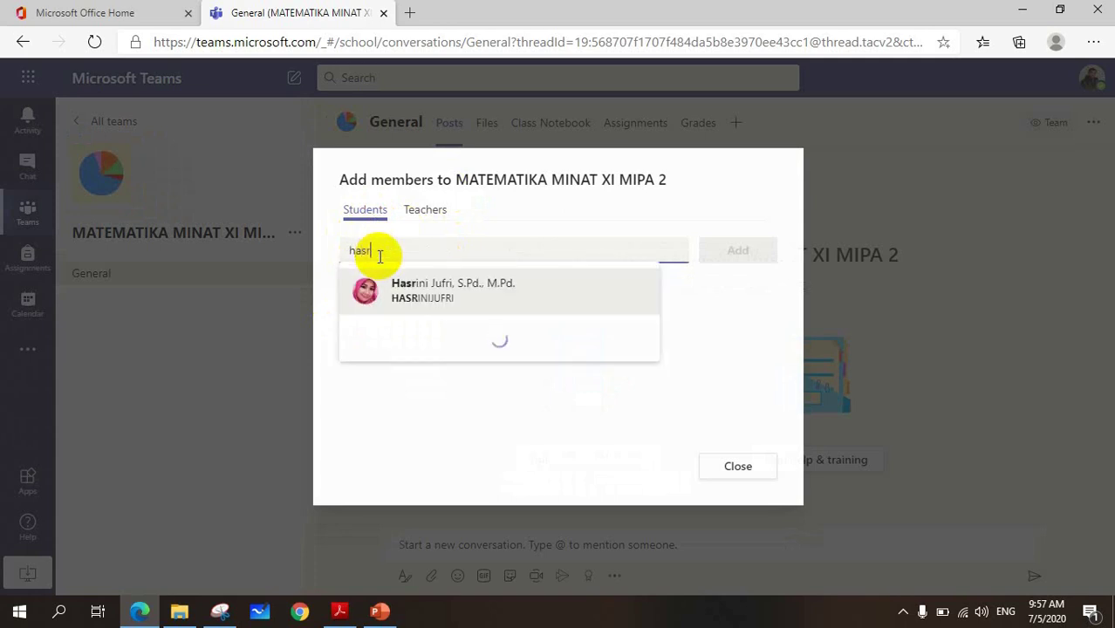
{"action": "type", "text": "i"}
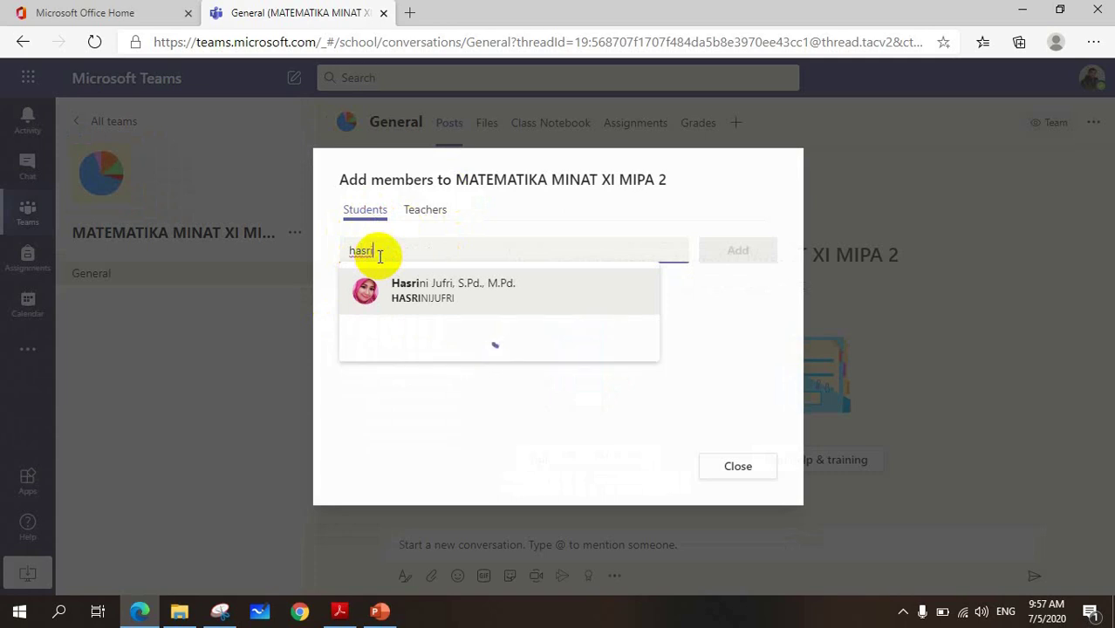
{"action": "left_click", "coordinate": [443, 294]}
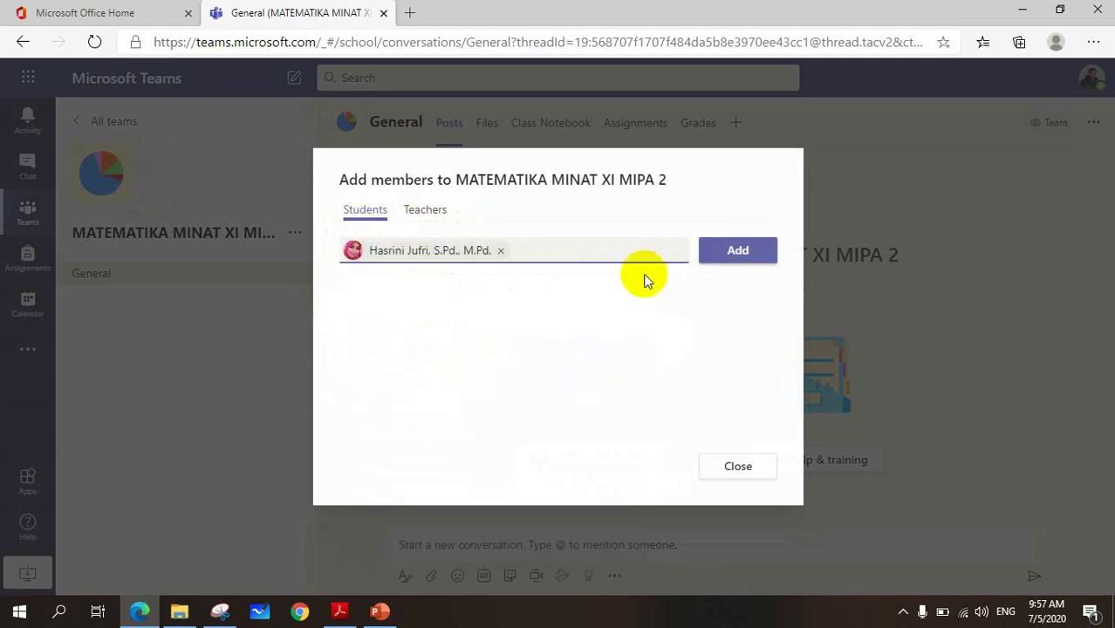
{"action": "left_click", "coordinate": [723, 253]}
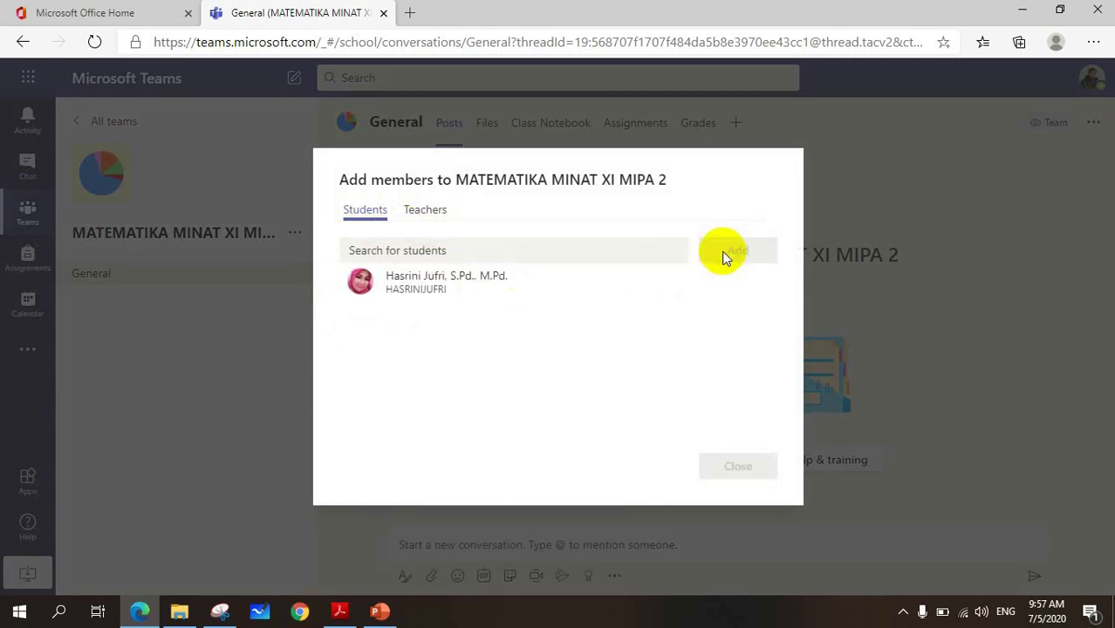
{"action": "left_click", "coordinate": [477, 252]}
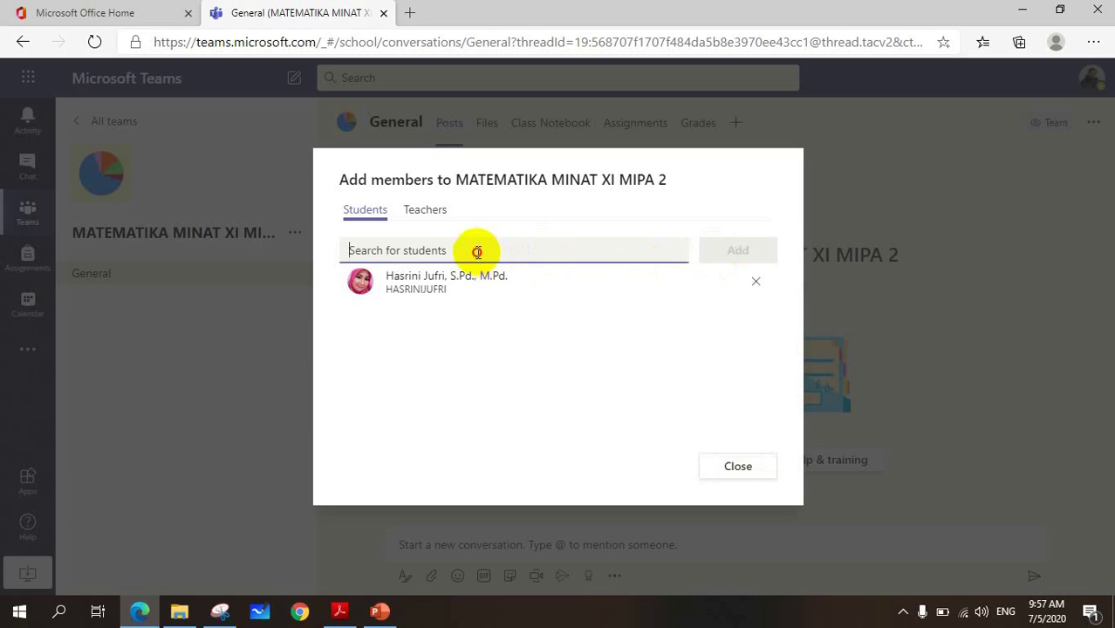
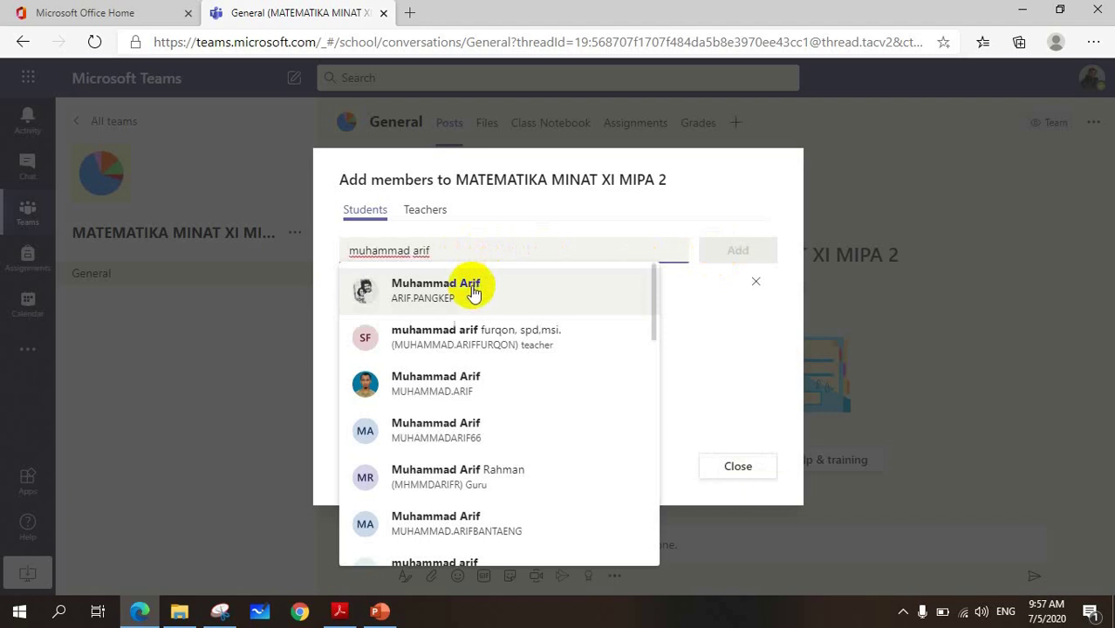
{"action": "left_click", "coordinate": [429, 382]}
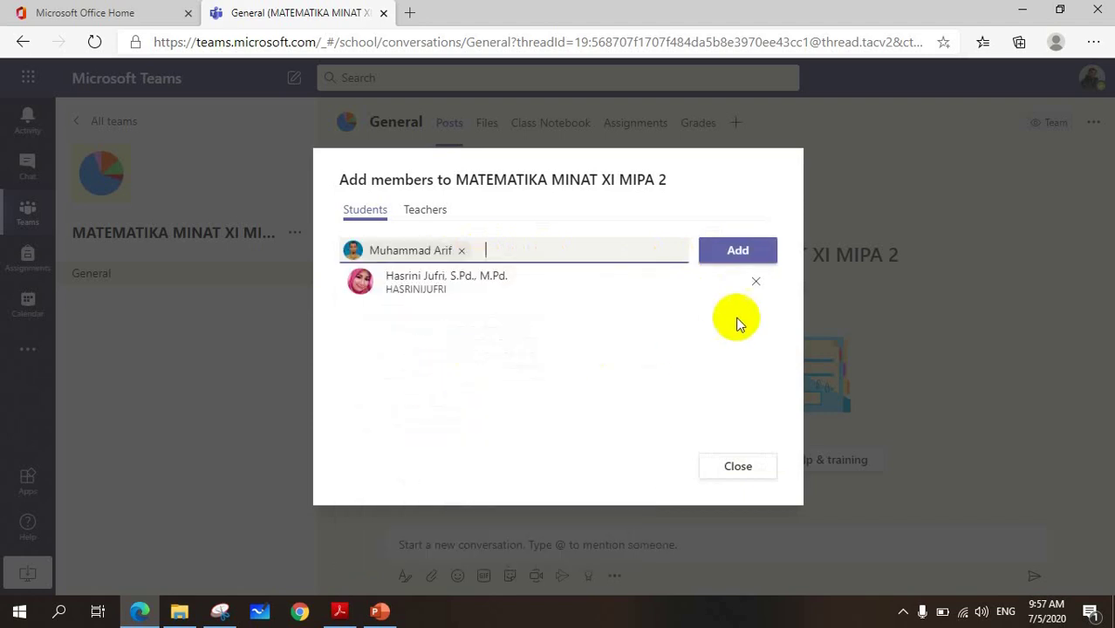
{"action": "left_click", "coordinate": [742, 251]}
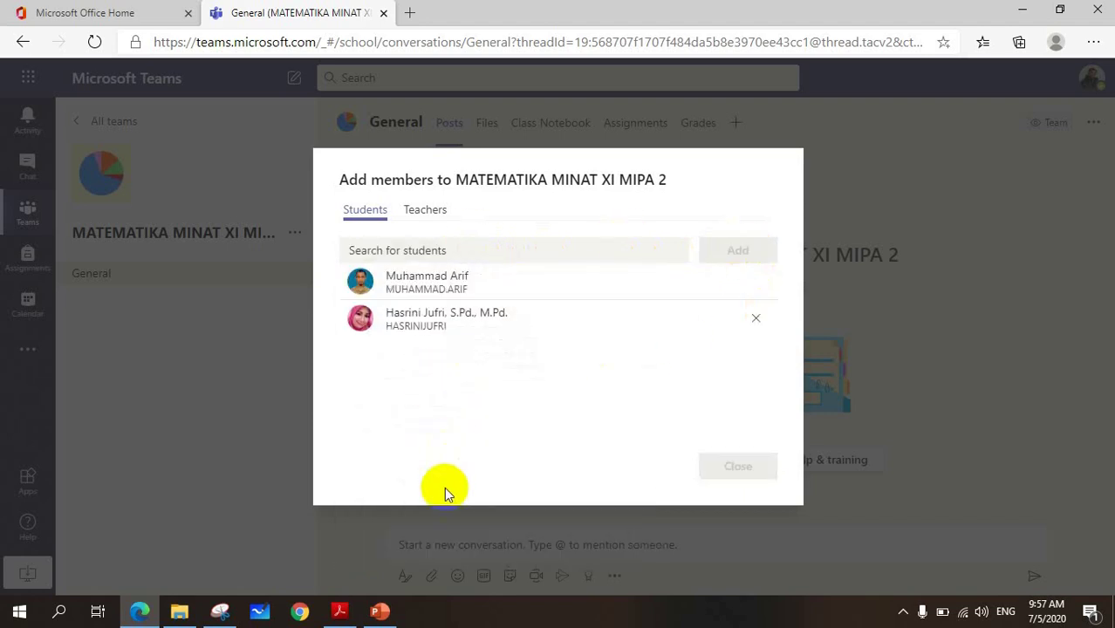
- Add the co-teacher on the Teachers tab and close the Add members window
{"action": "left_click", "coordinate": [436, 216]}
{"action": "left_click", "coordinate": [425, 251]}
{"action": "type", "text": "as"}
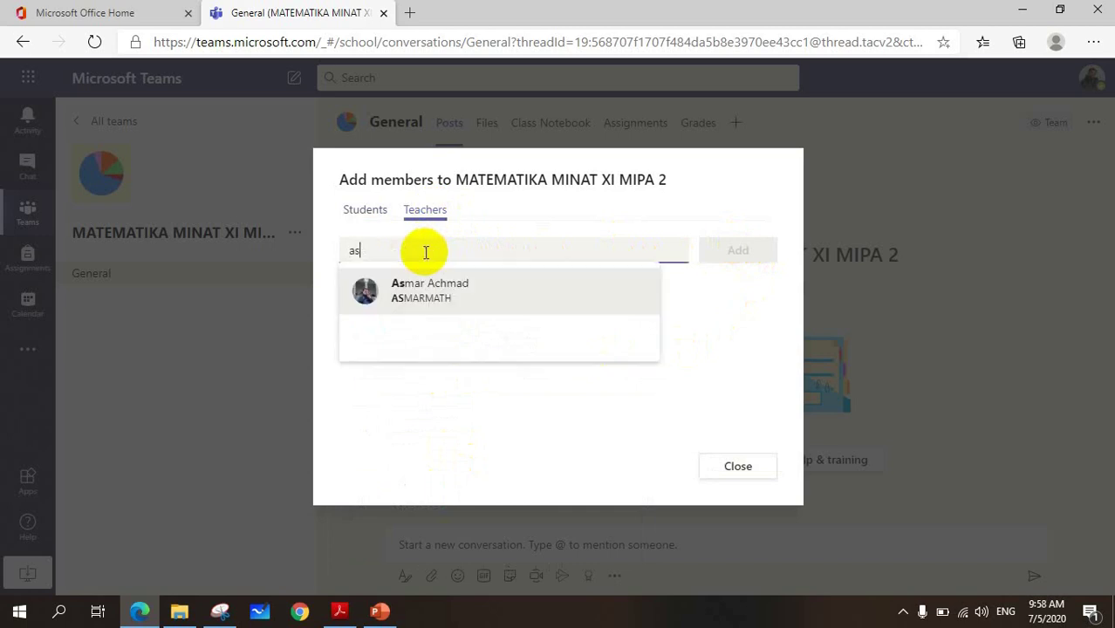
{"action": "type", "text": "mar"}
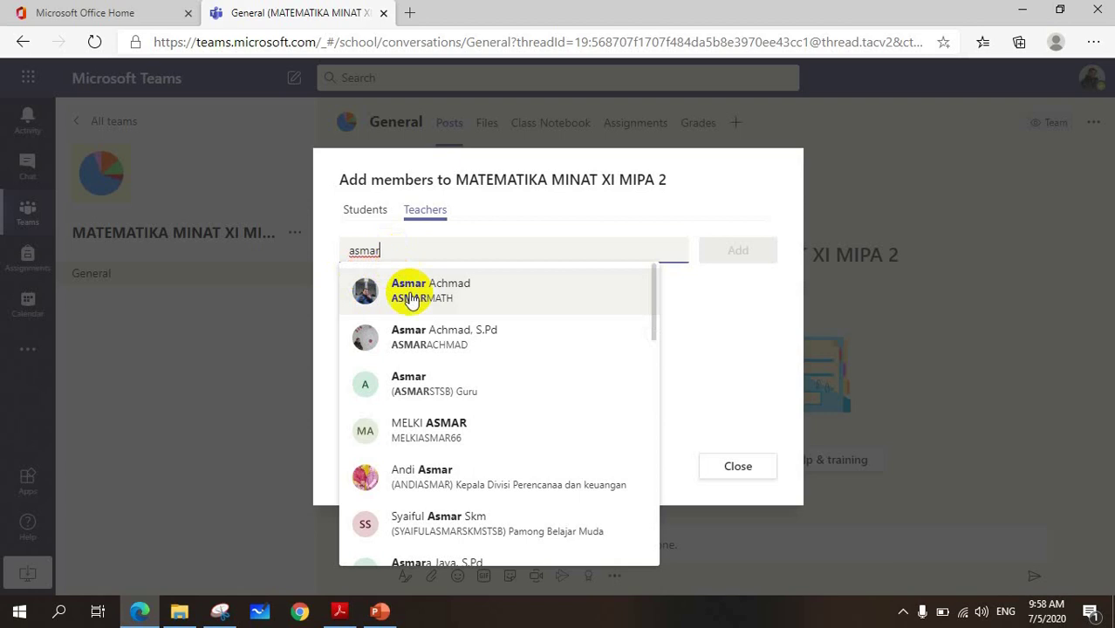
{"action": "left_click", "coordinate": [428, 292]}
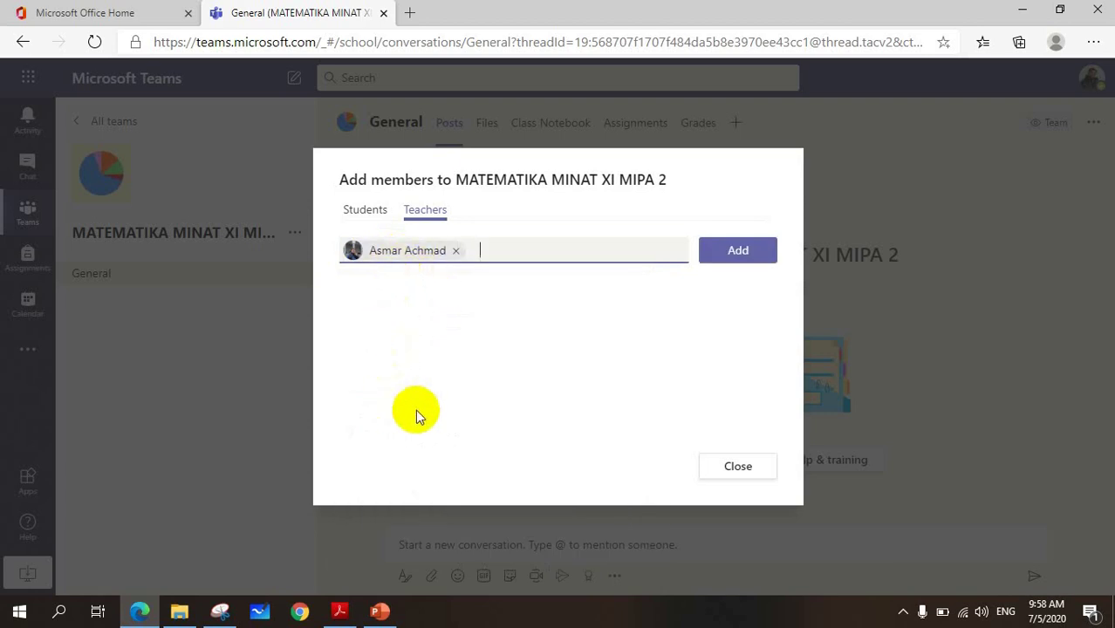
{"action": "left_click", "coordinate": [742, 252]}
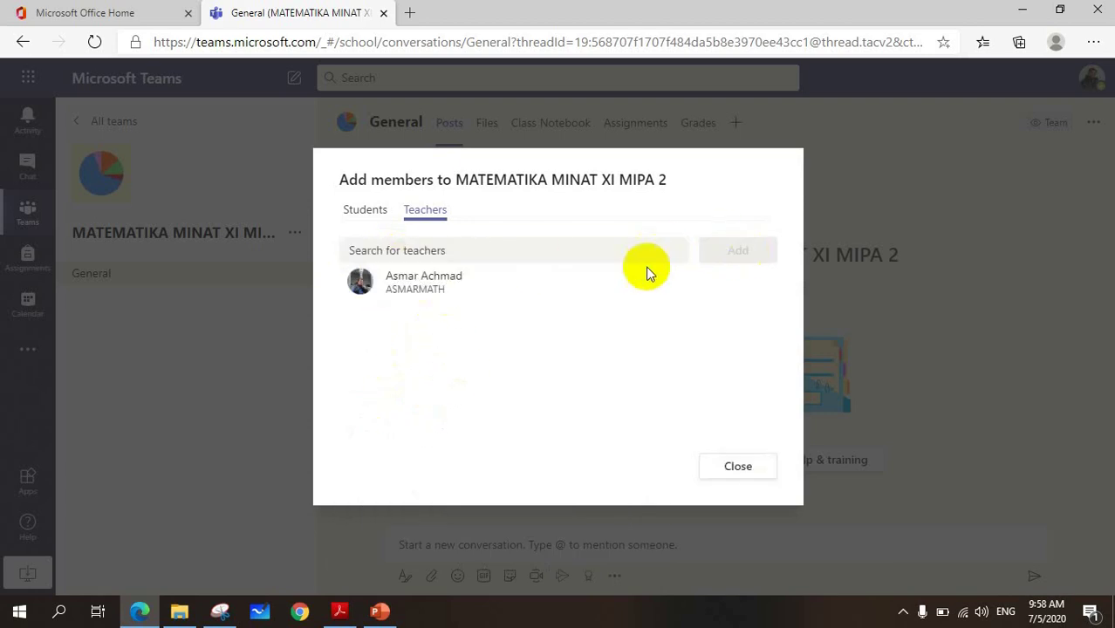
{"action": "left_click", "coordinate": [738, 470]}
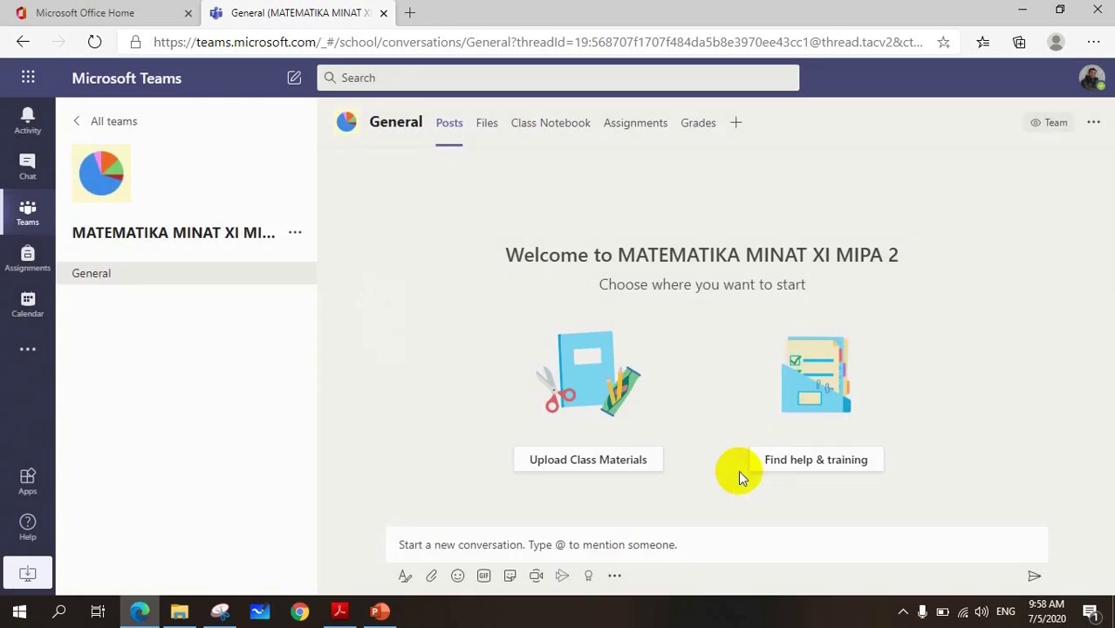
- Review MATEMATIKA MINAT XI MIPA 2's two owners and two members in Manage team, then view its Settings
{"action": "left_click", "coordinate": [296, 234]}
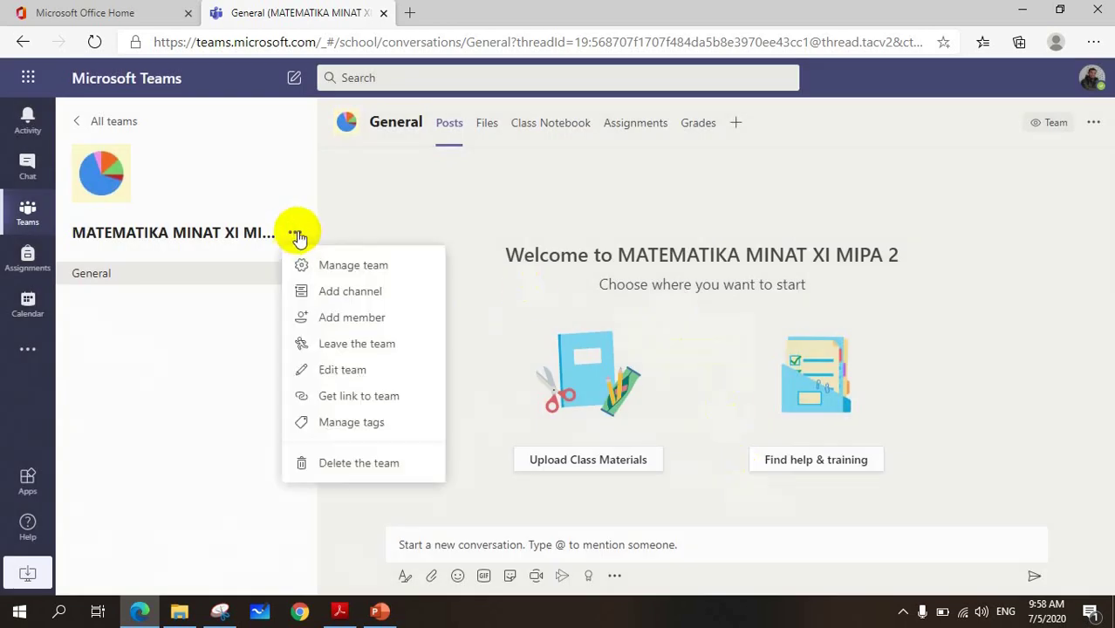
{"action": "left_click", "coordinate": [346, 273]}
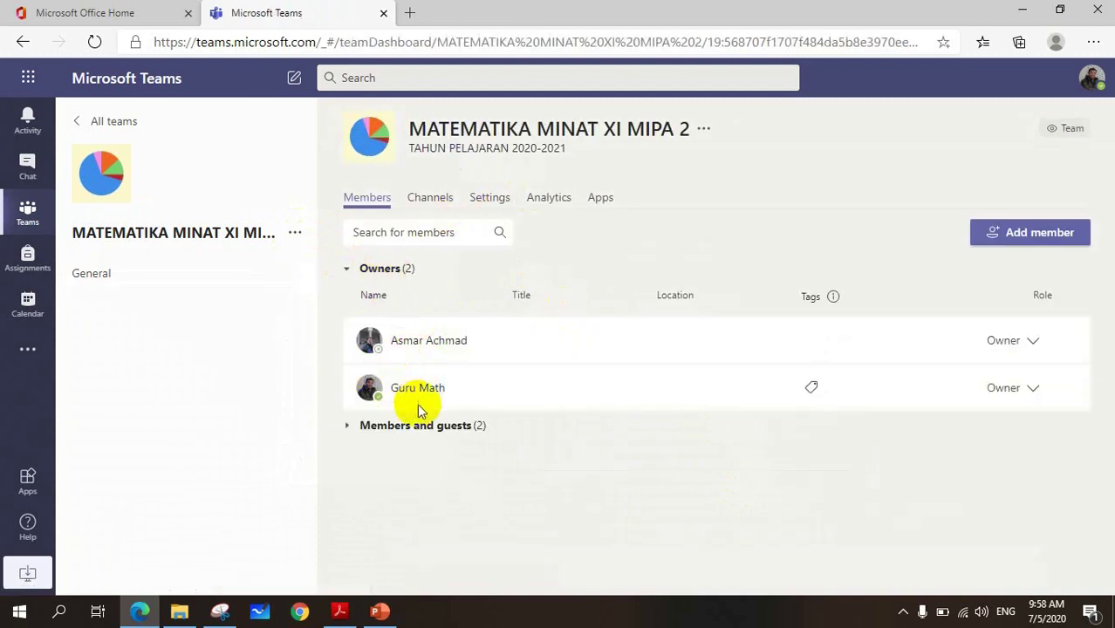
{"action": "left_click", "coordinate": [347, 427]}
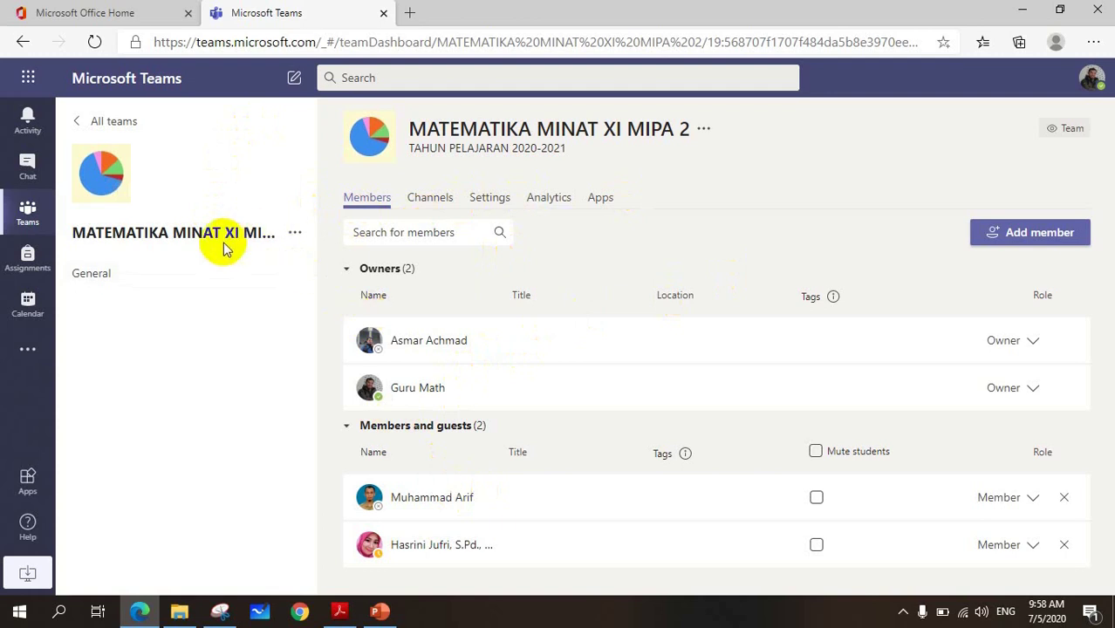
{"action": "left_click", "coordinate": [500, 201]}
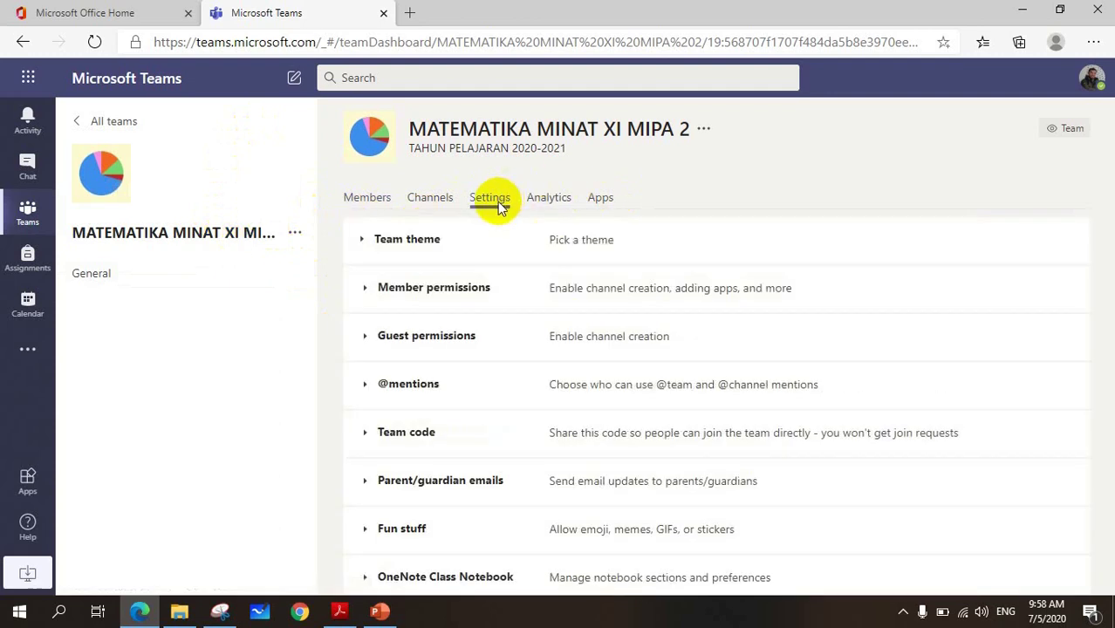
{"action": "left_click", "coordinate": [402, 440]}
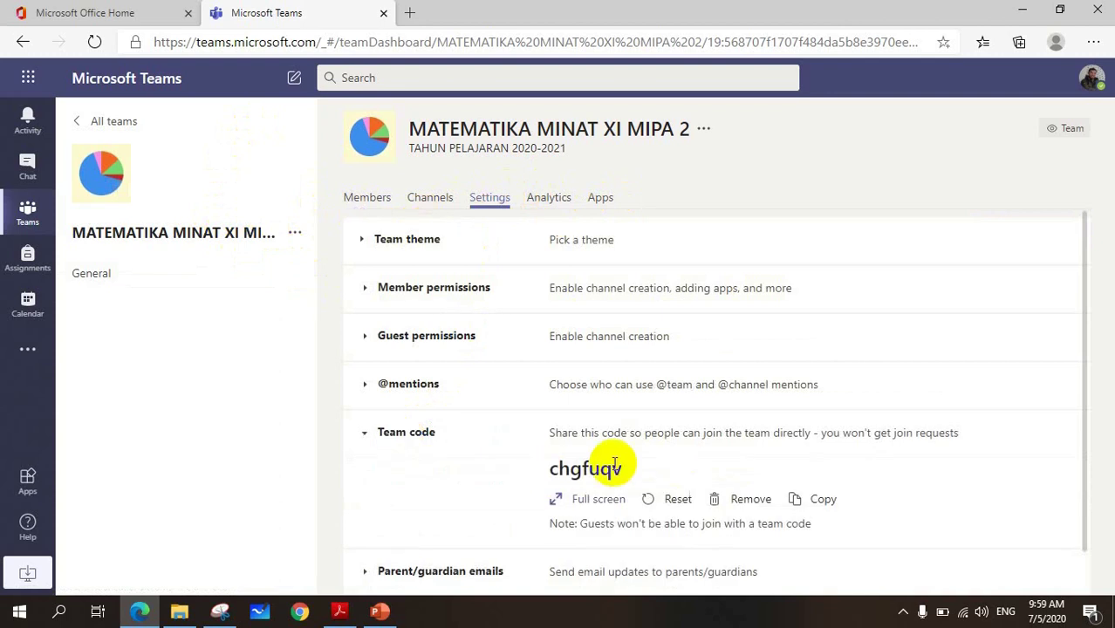
{"action": "left_click", "coordinate": [553, 499]}
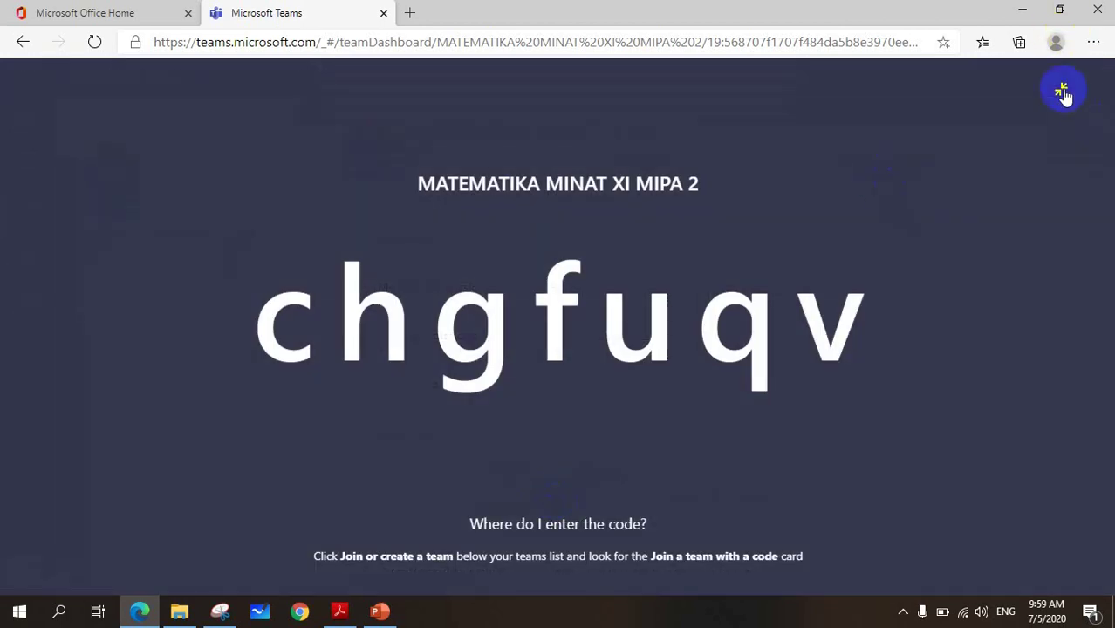
{"action": "left_click", "coordinate": [1061, 90]}
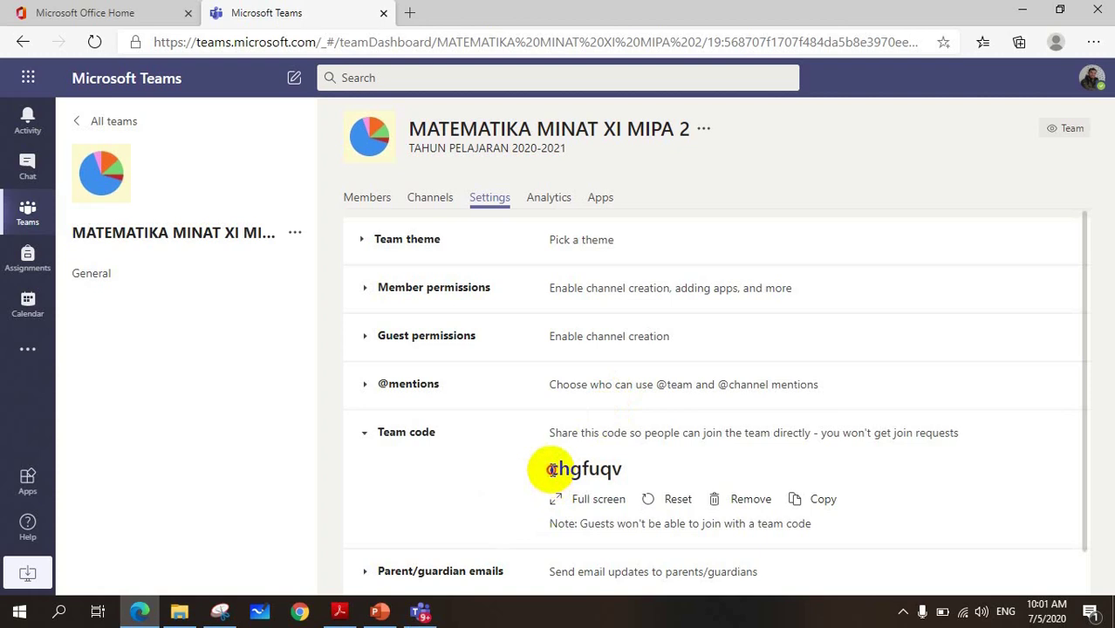
{"action": "left_click_drag", "start_coordinate": [552, 470], "coordinate": [625, 464]}
{"action": "key", "text": "ctrl+c"}
{"action": "right_click", "coordinate": [617, 469]}
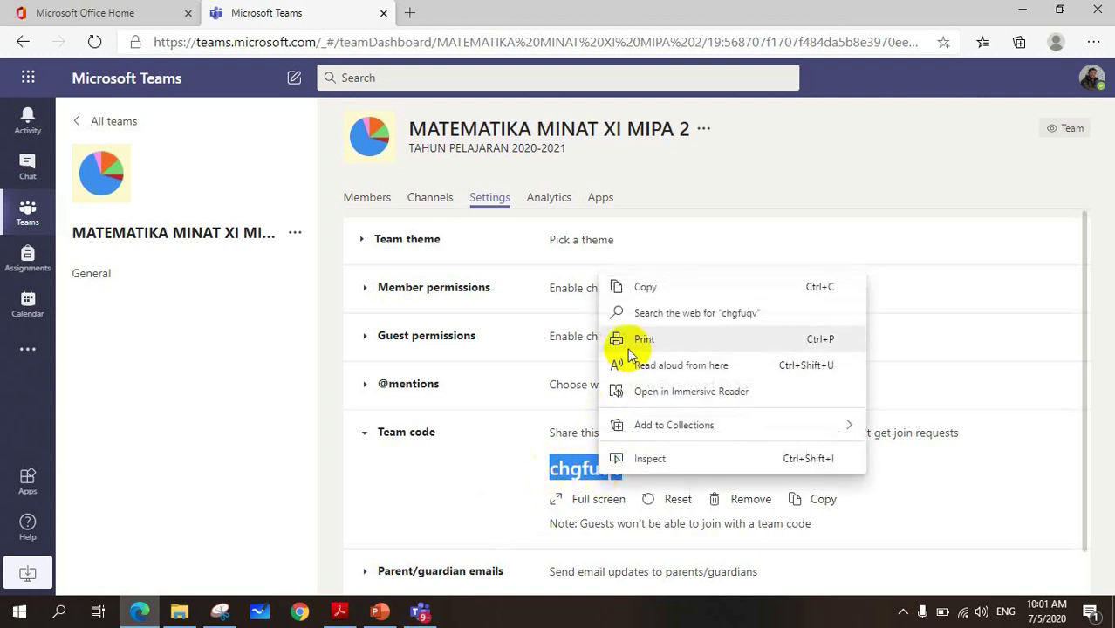
{"action": "left_click", "coordinate": [648, 289]}
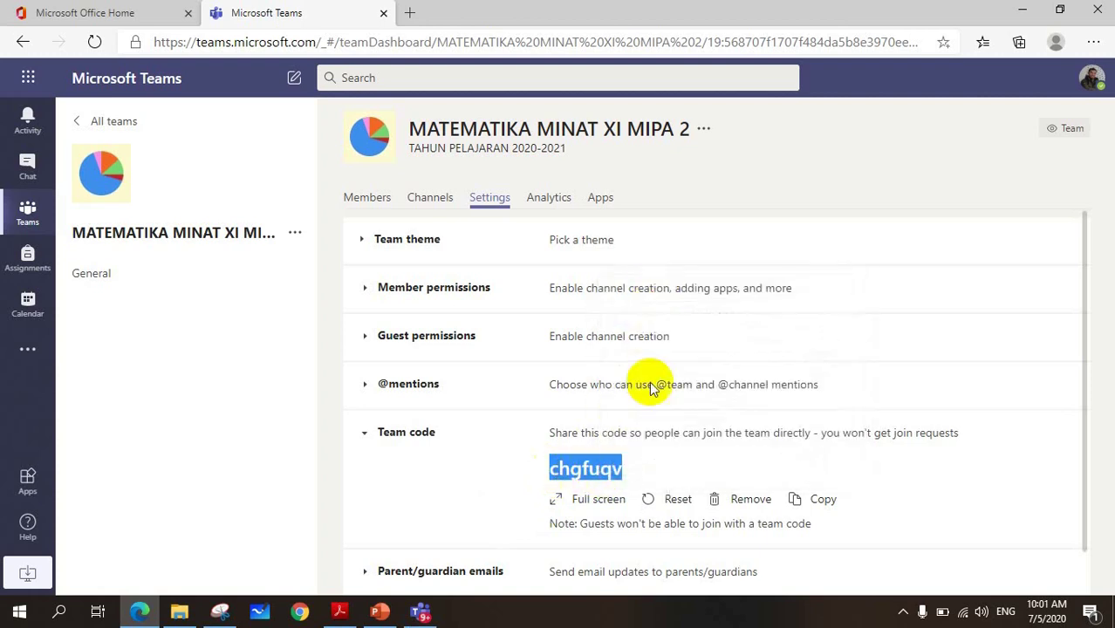
{"action": "left_click", "coordinate": [633, 471]}
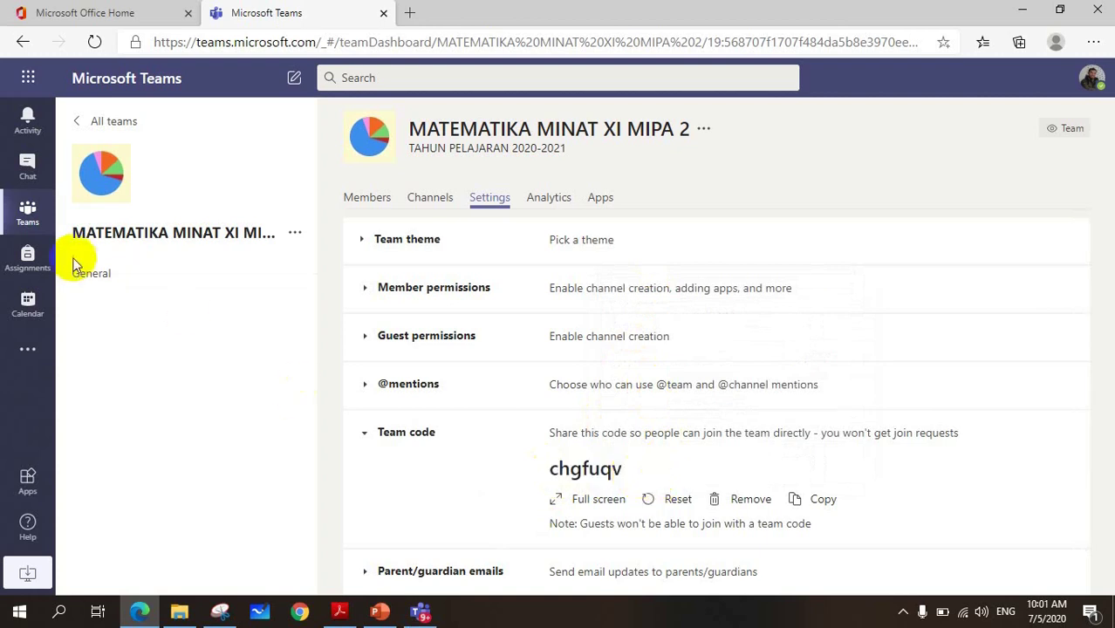
{"action": "left_click", "coordinate": [29, 219]}
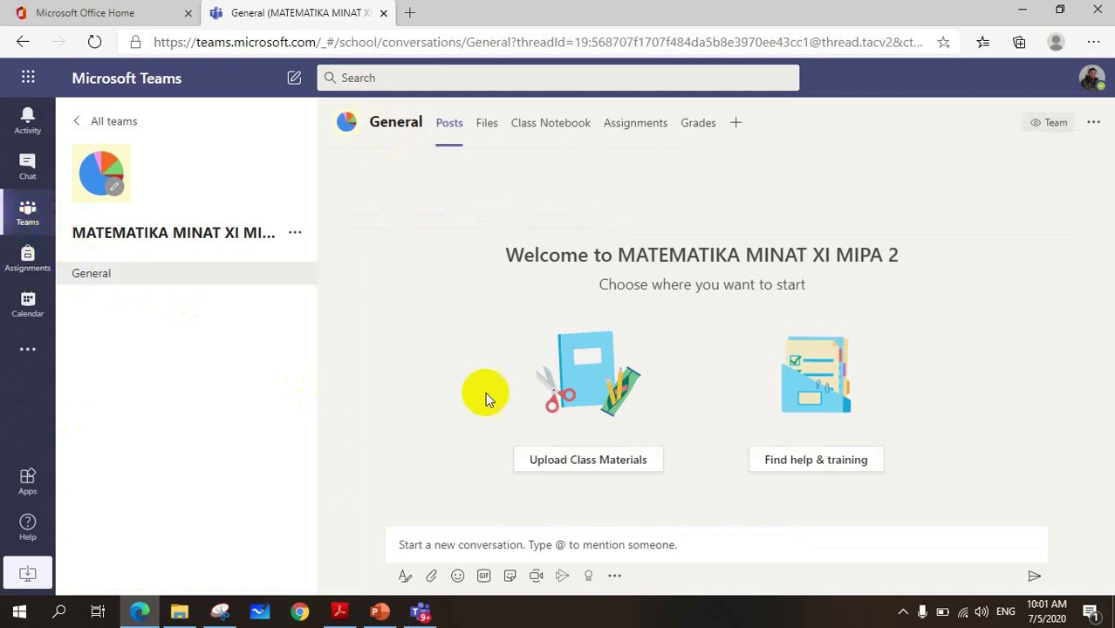
{"action": "left_click", "coordinate": [422, 616]}
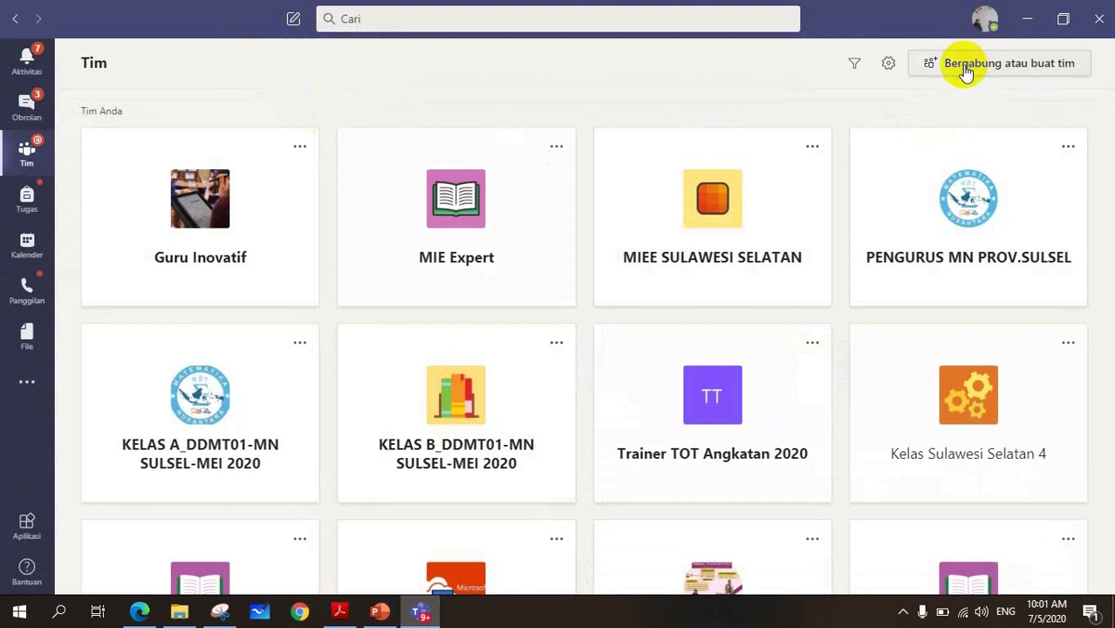
{"action": "left_click", "coordinate": [965, 69]}
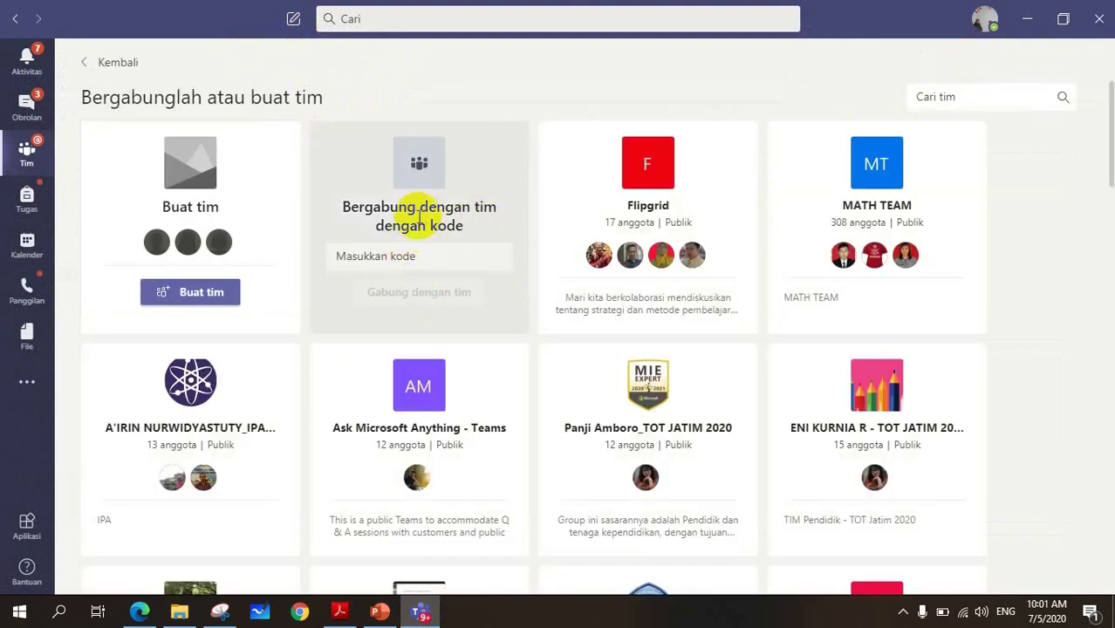
{"action": "left_click", "coordinate": [399, 257]}
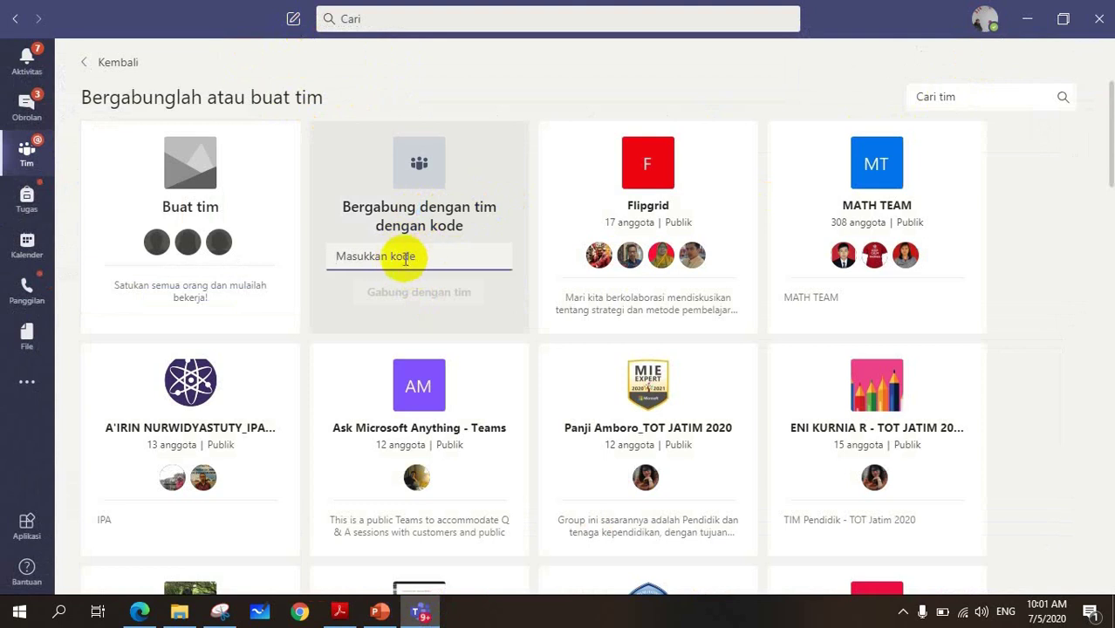
{"action": "key", "text": "ctrl+v"}
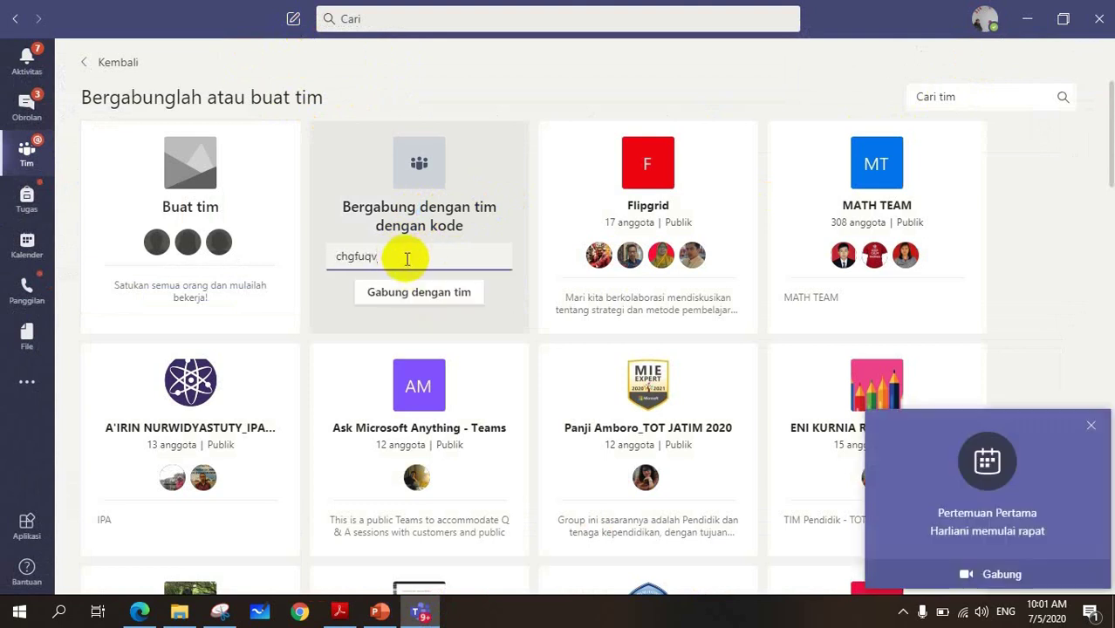
{"action": "left_click", "coordinate": [1091, 425]}
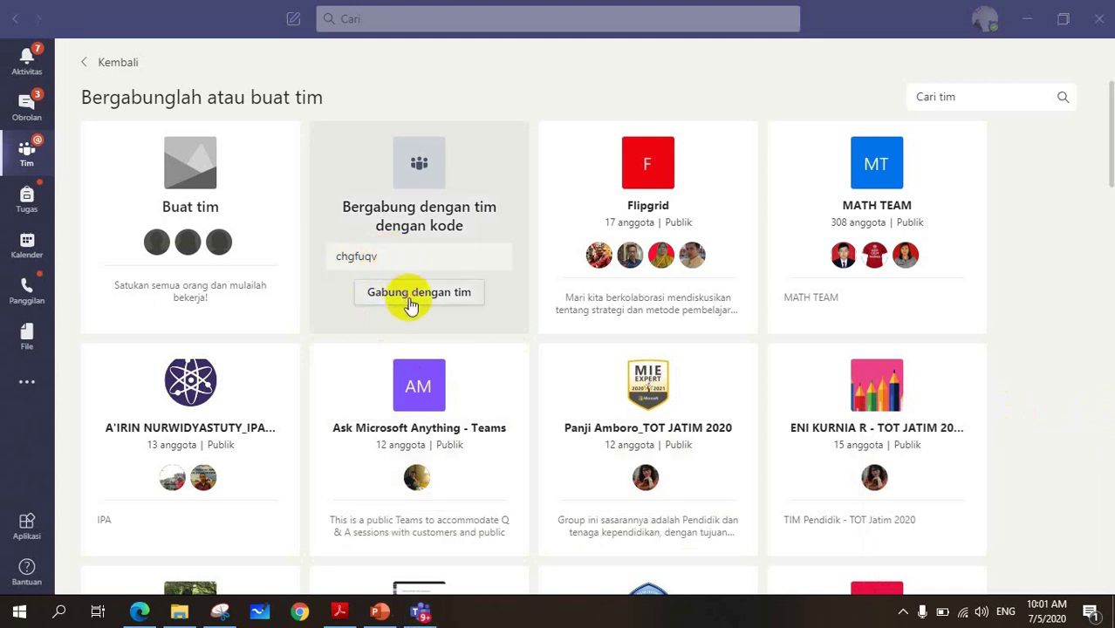
{"action": "left_click", "coordinate": [411, 301]}
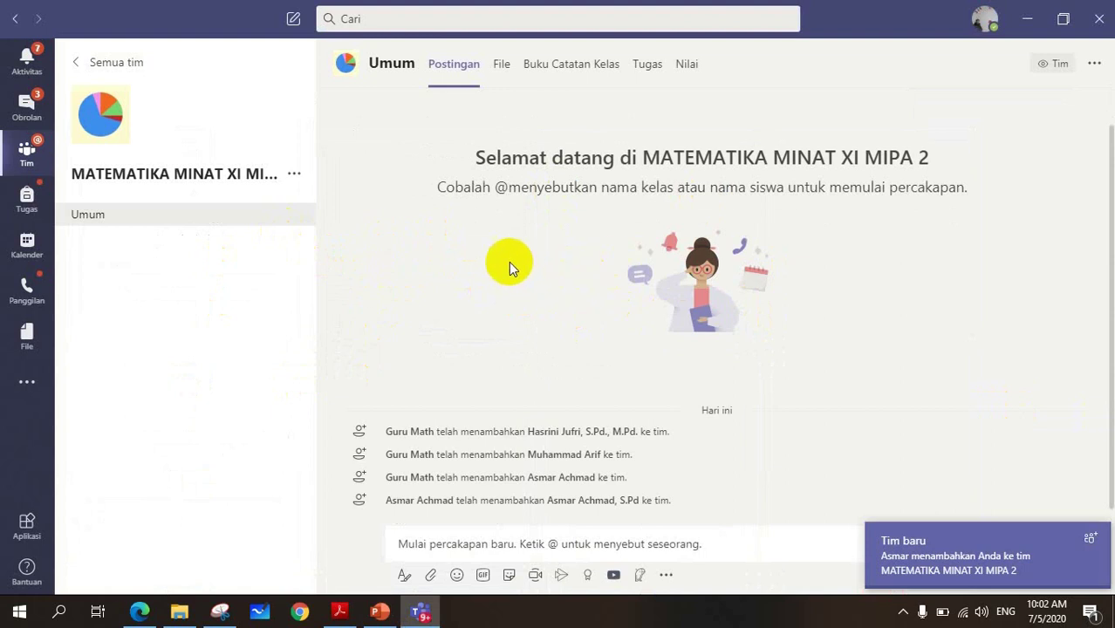
- Confirm Members and guests now shows 3, check the new member's card, then return to all teams
{"action": "left_click", "coordinate": [140, 611]}
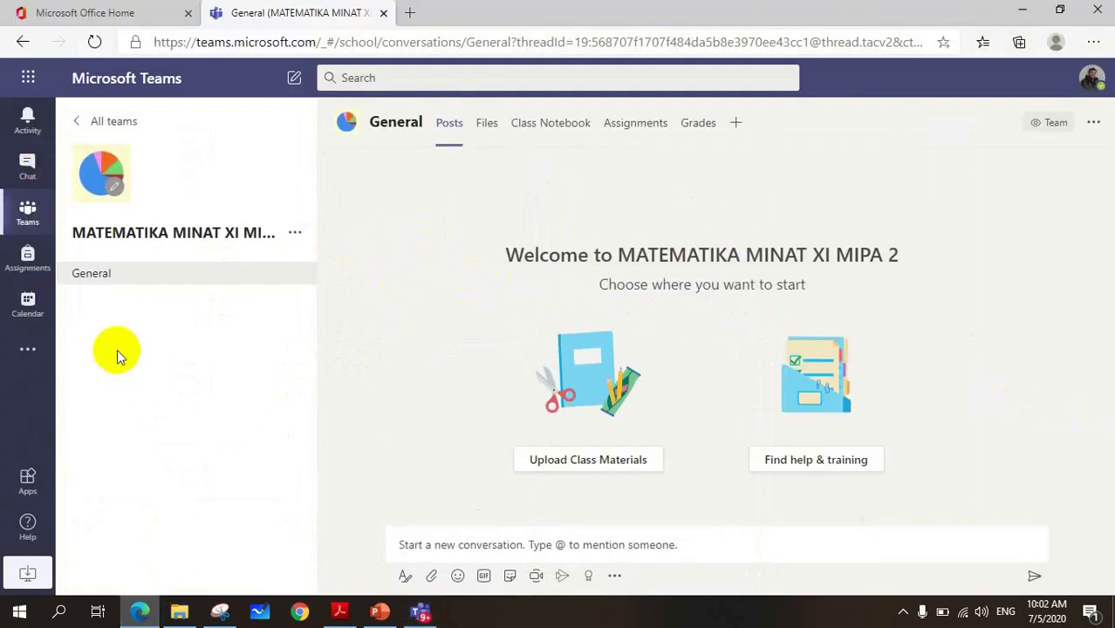
{"action": "left_click", "coordinate": [296, 233]}
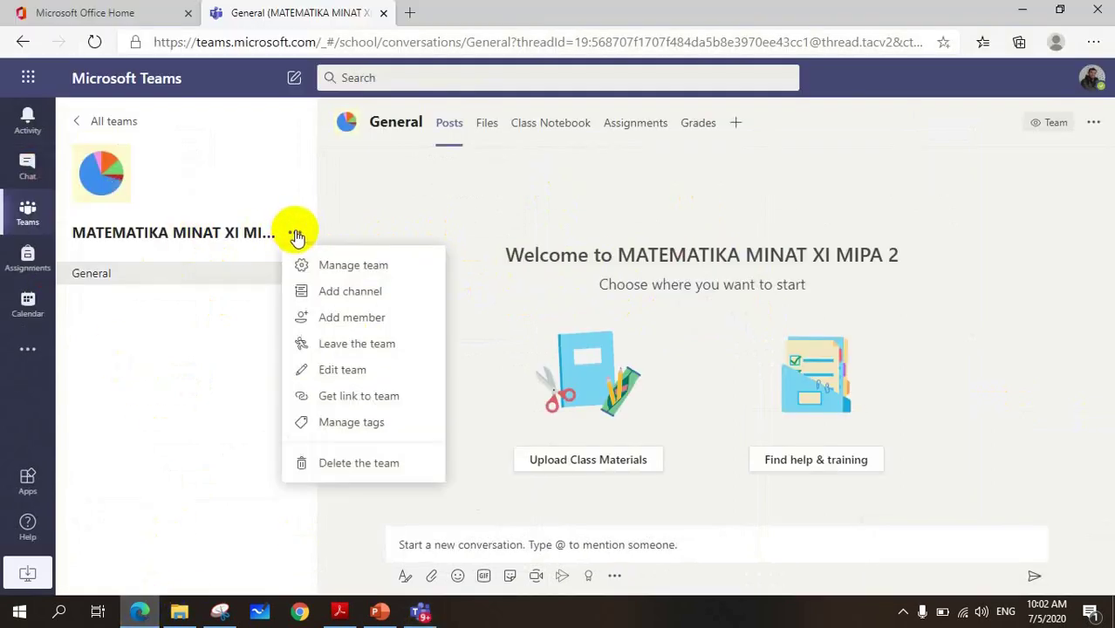
{"action": "left_click", "coordinate": [301, 266]}
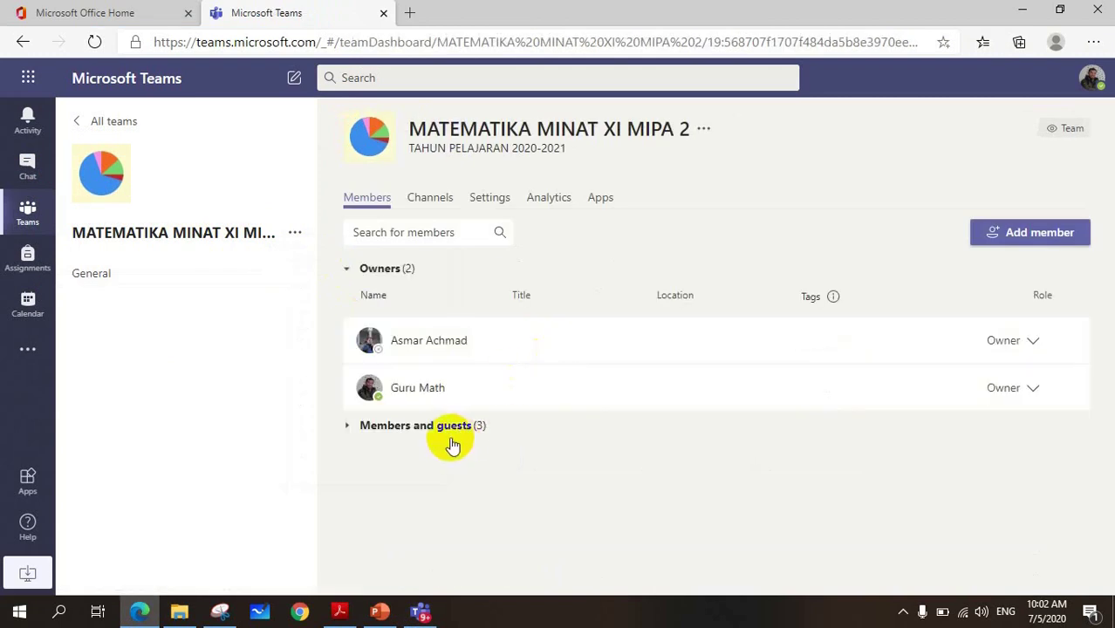
{"action": "left_click", "coordinate": [434, 434]}
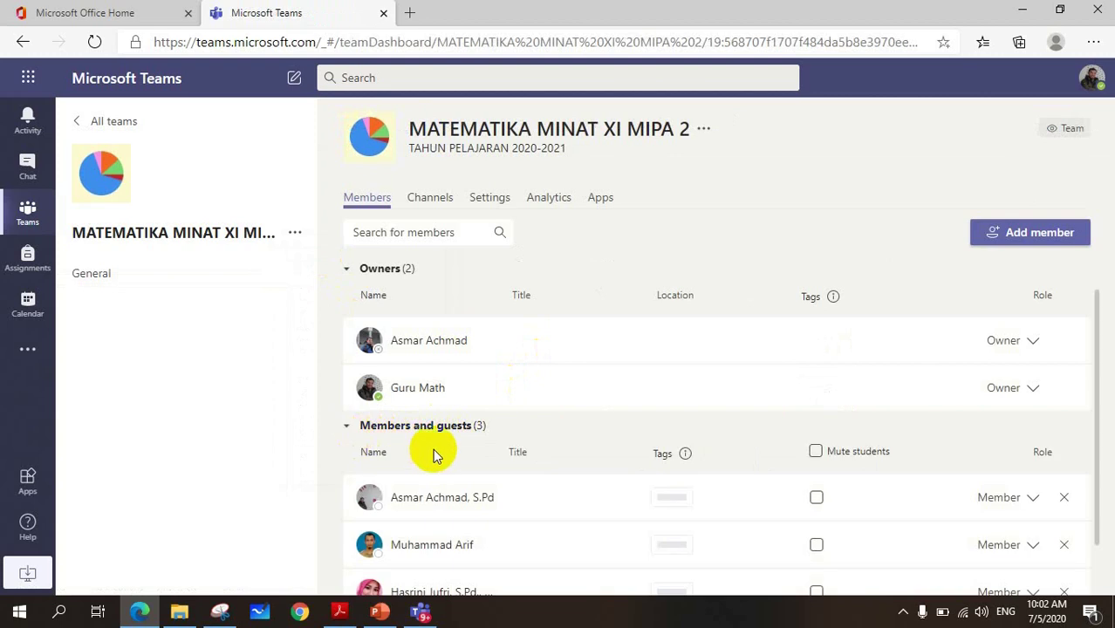
{"action": "left_click", "coordinate": [405, 462]}
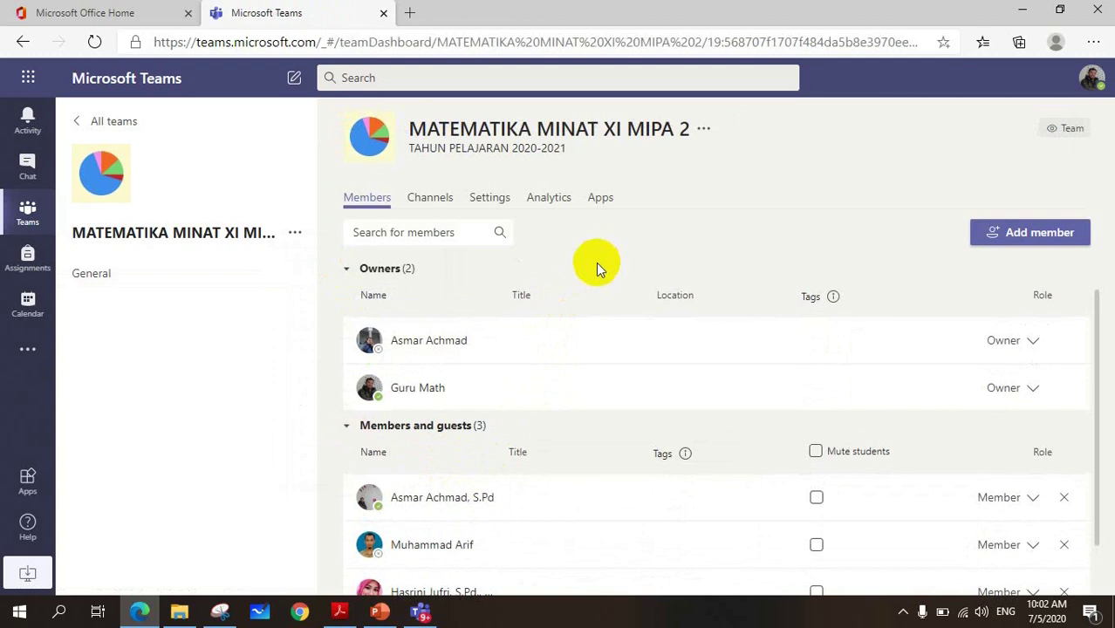
{"action": "left_click", "coordinate": [28, 217]}
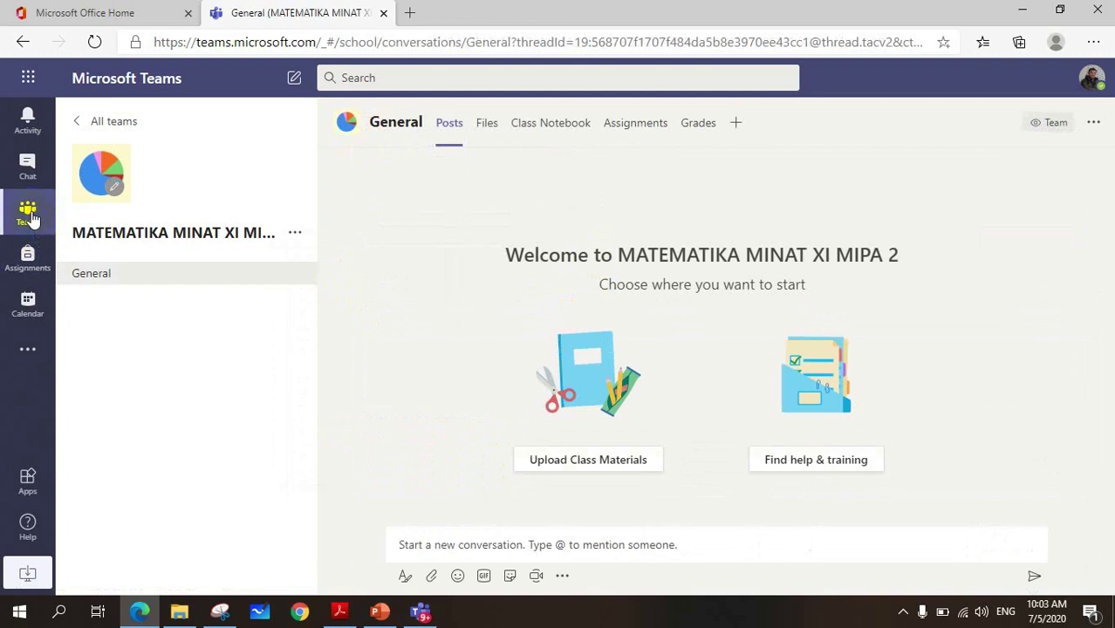
{"action": "left_click", "coordinate": [29, 213]}
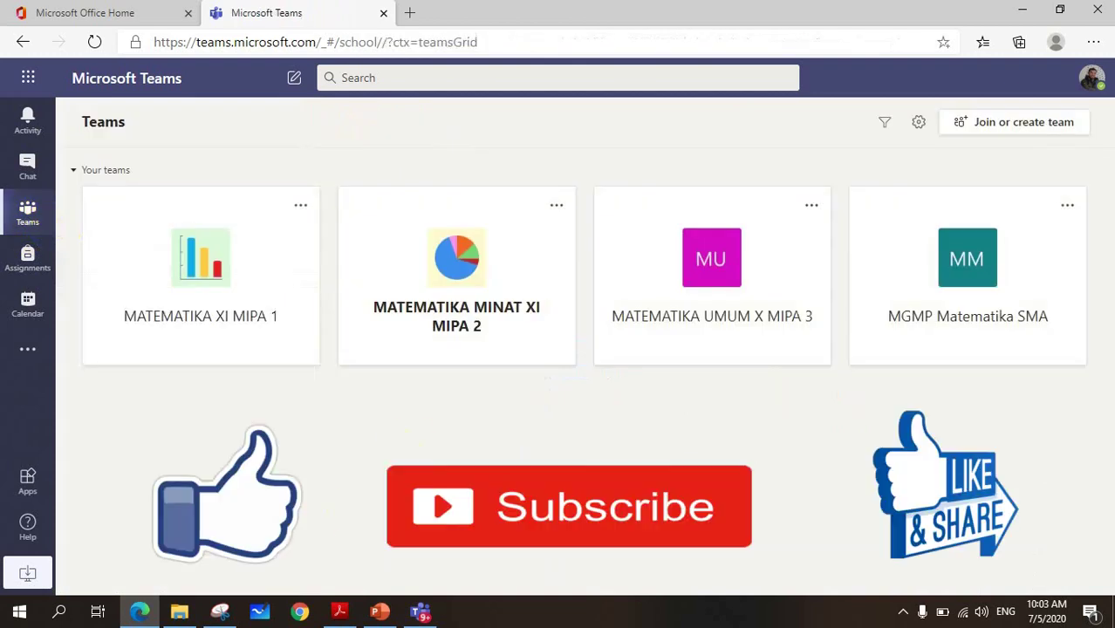